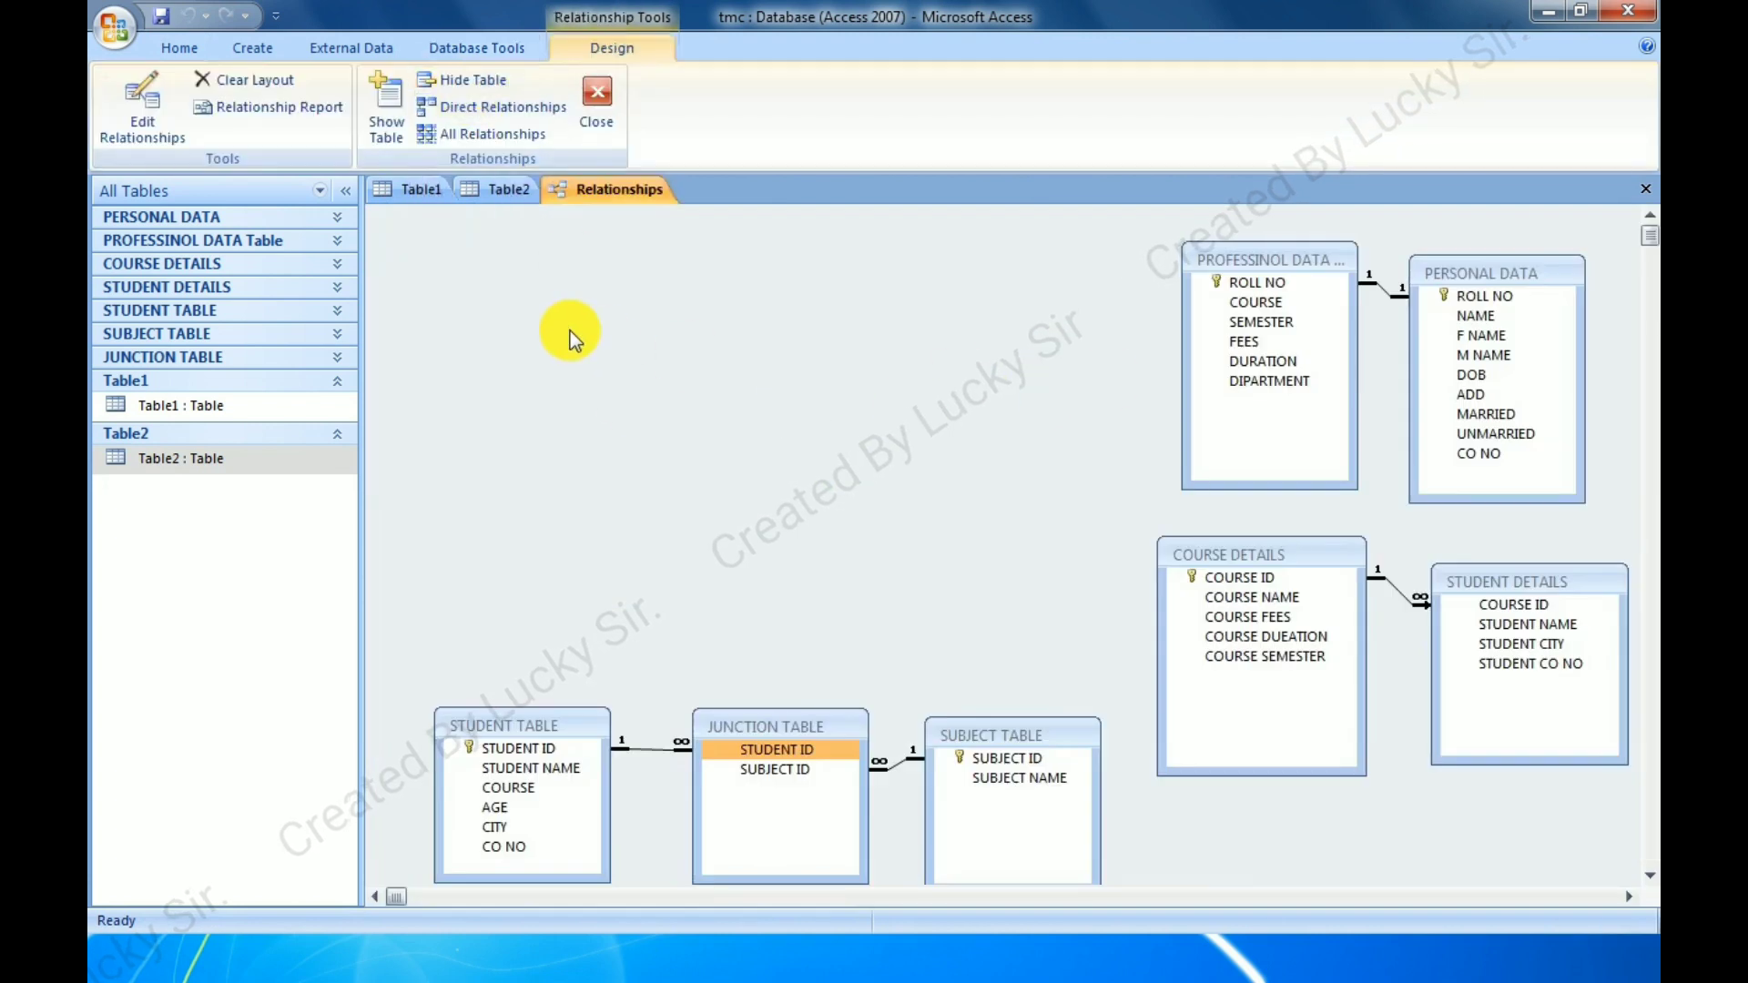
Add Table1 and Table2 to the Relationships layout.
left_click(389, 103)
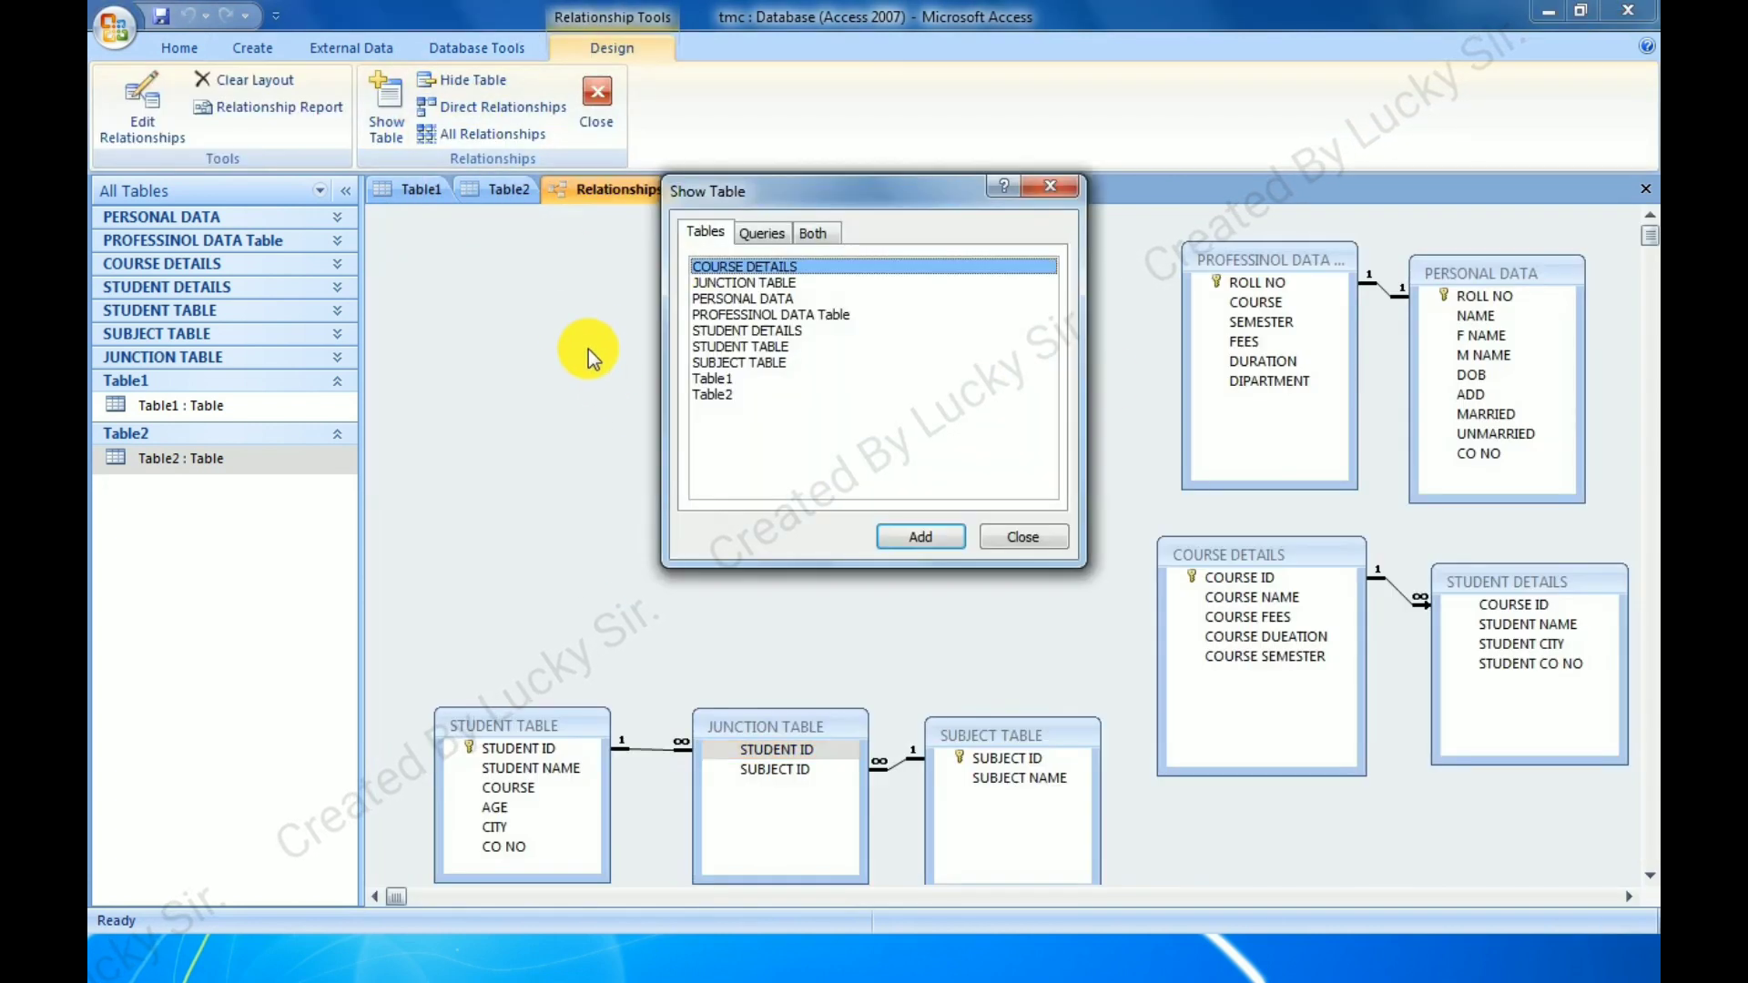
double_click(712, 383)
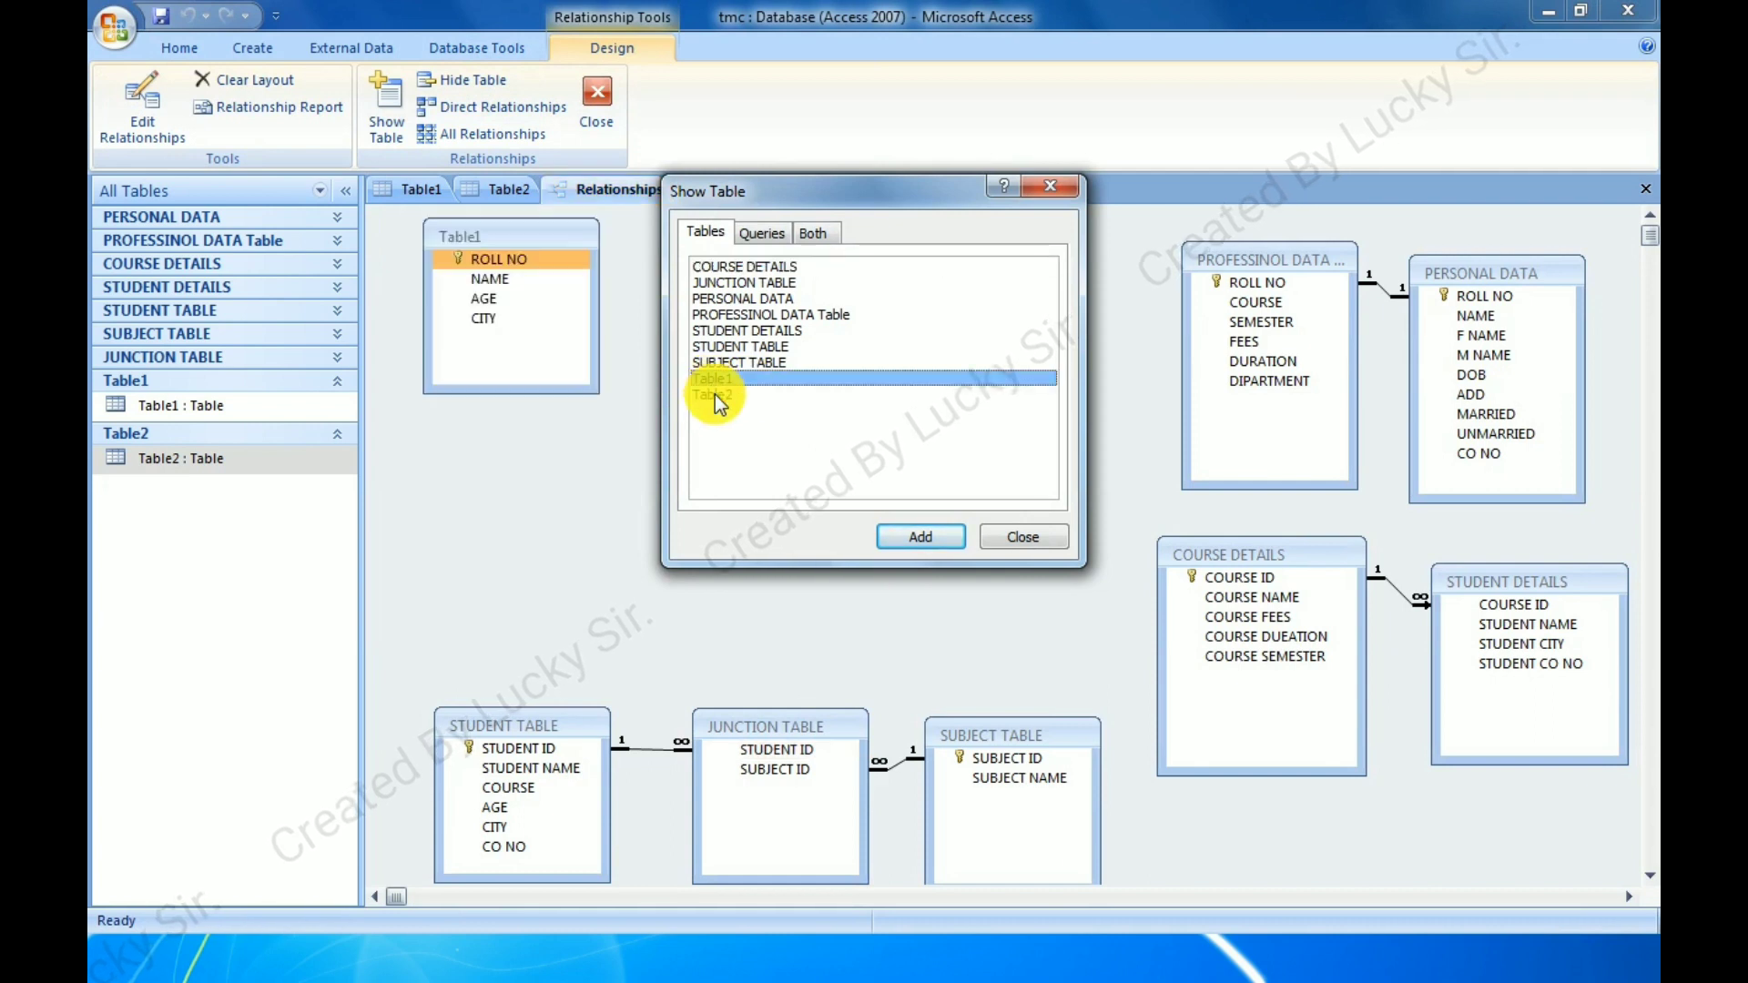
left_click(713, 395)
left_click(1034, 537)
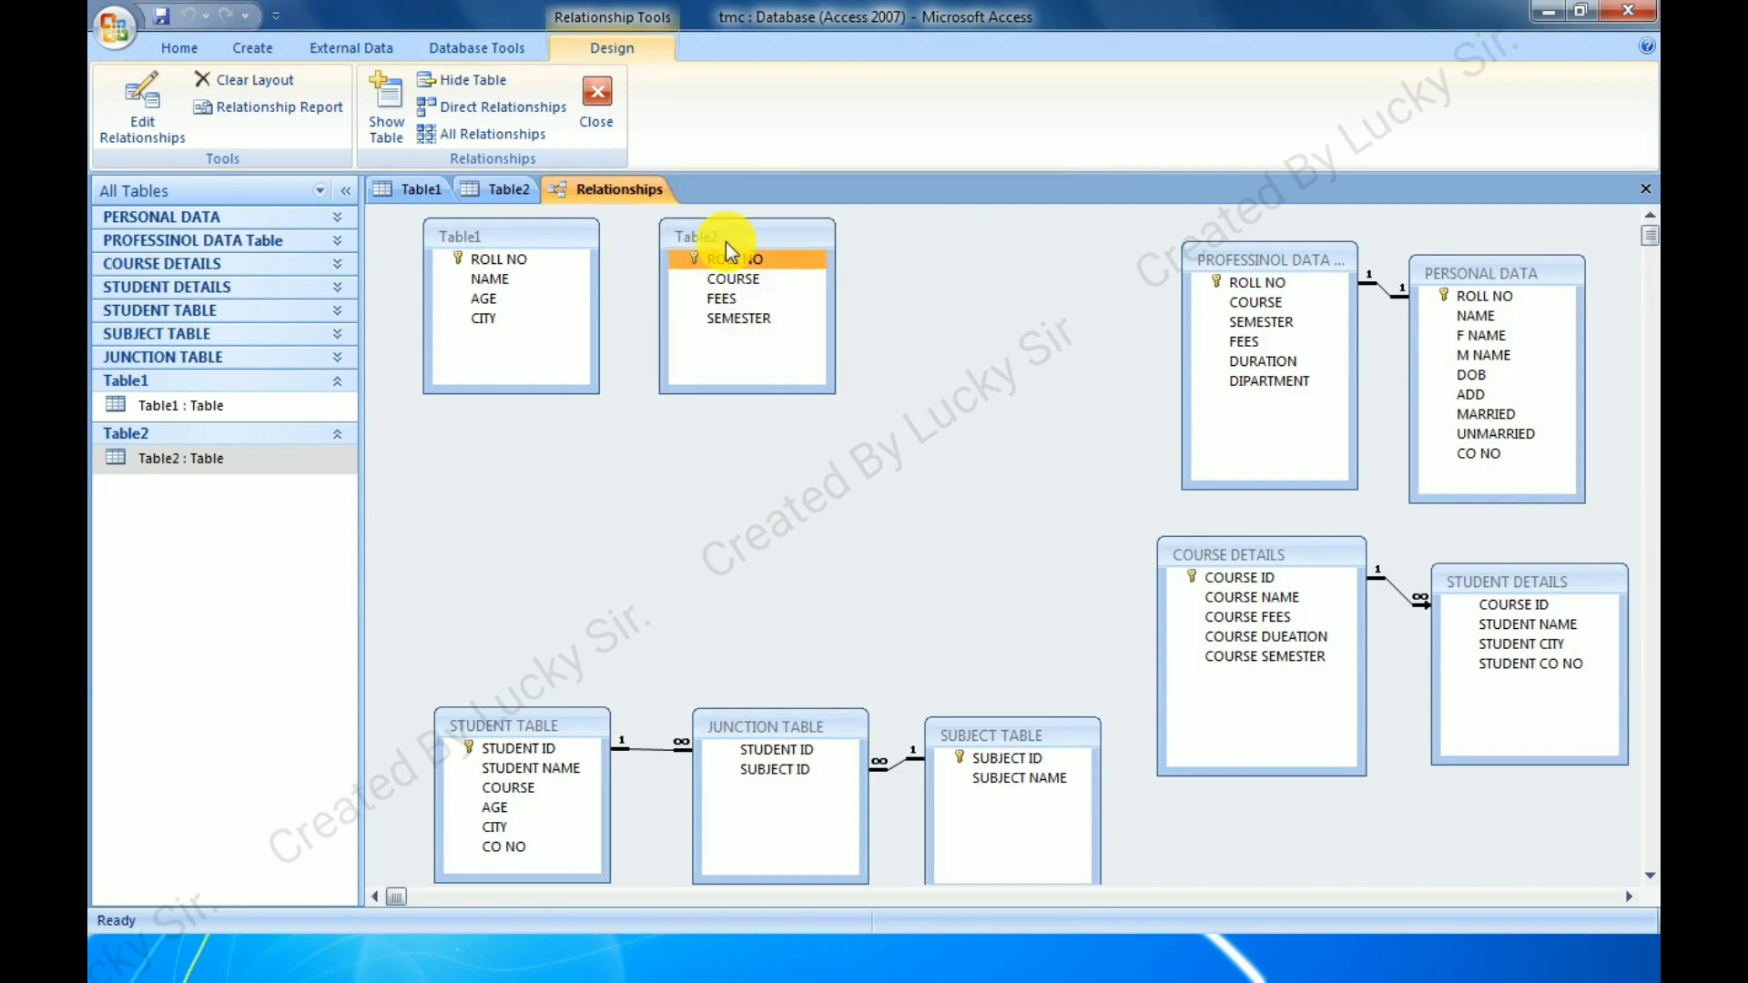
Create a relationship from ROLL NO in Table1 to ROLL NO in Table2.
left_click_drag(725, 227, 752, 314)
left_click_drag(508, 259, 761, 362)
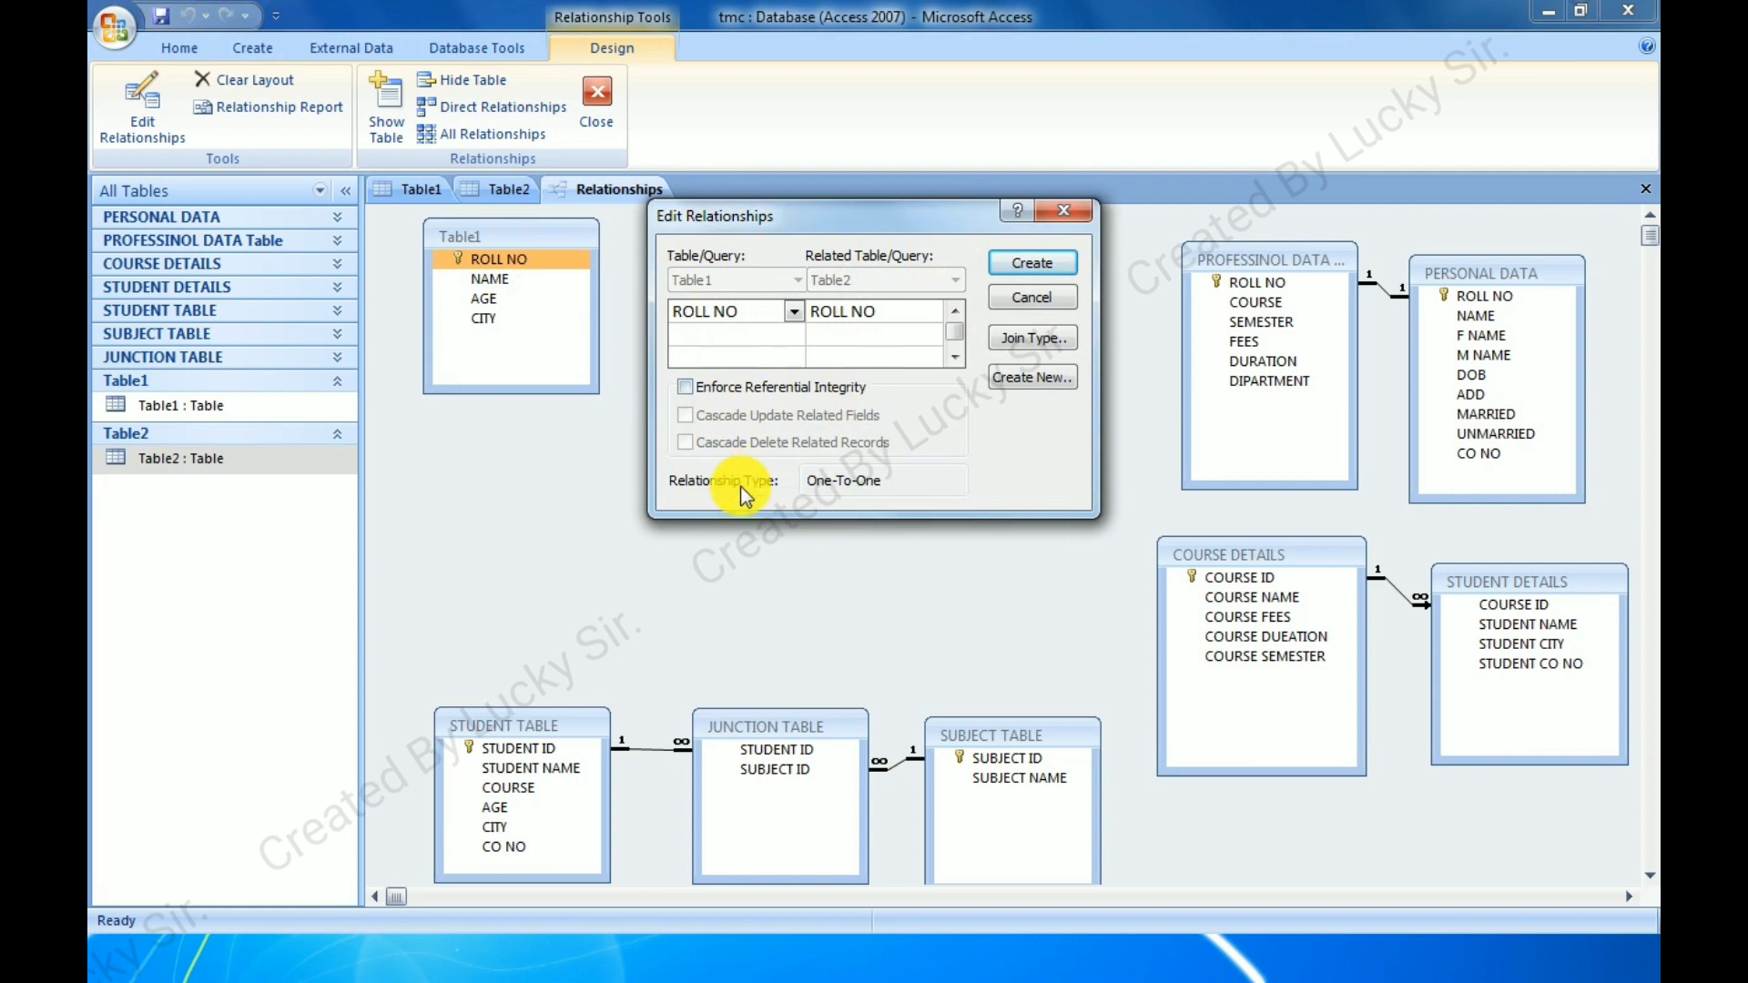
left_click(1029, 270)
Rearrange Table1 and Table2 in the Relationships layout so their join line is clearly exposed.
left_click_drag(801, 326, 935, 401)
left_click_drag(574, 240, 565, 282)
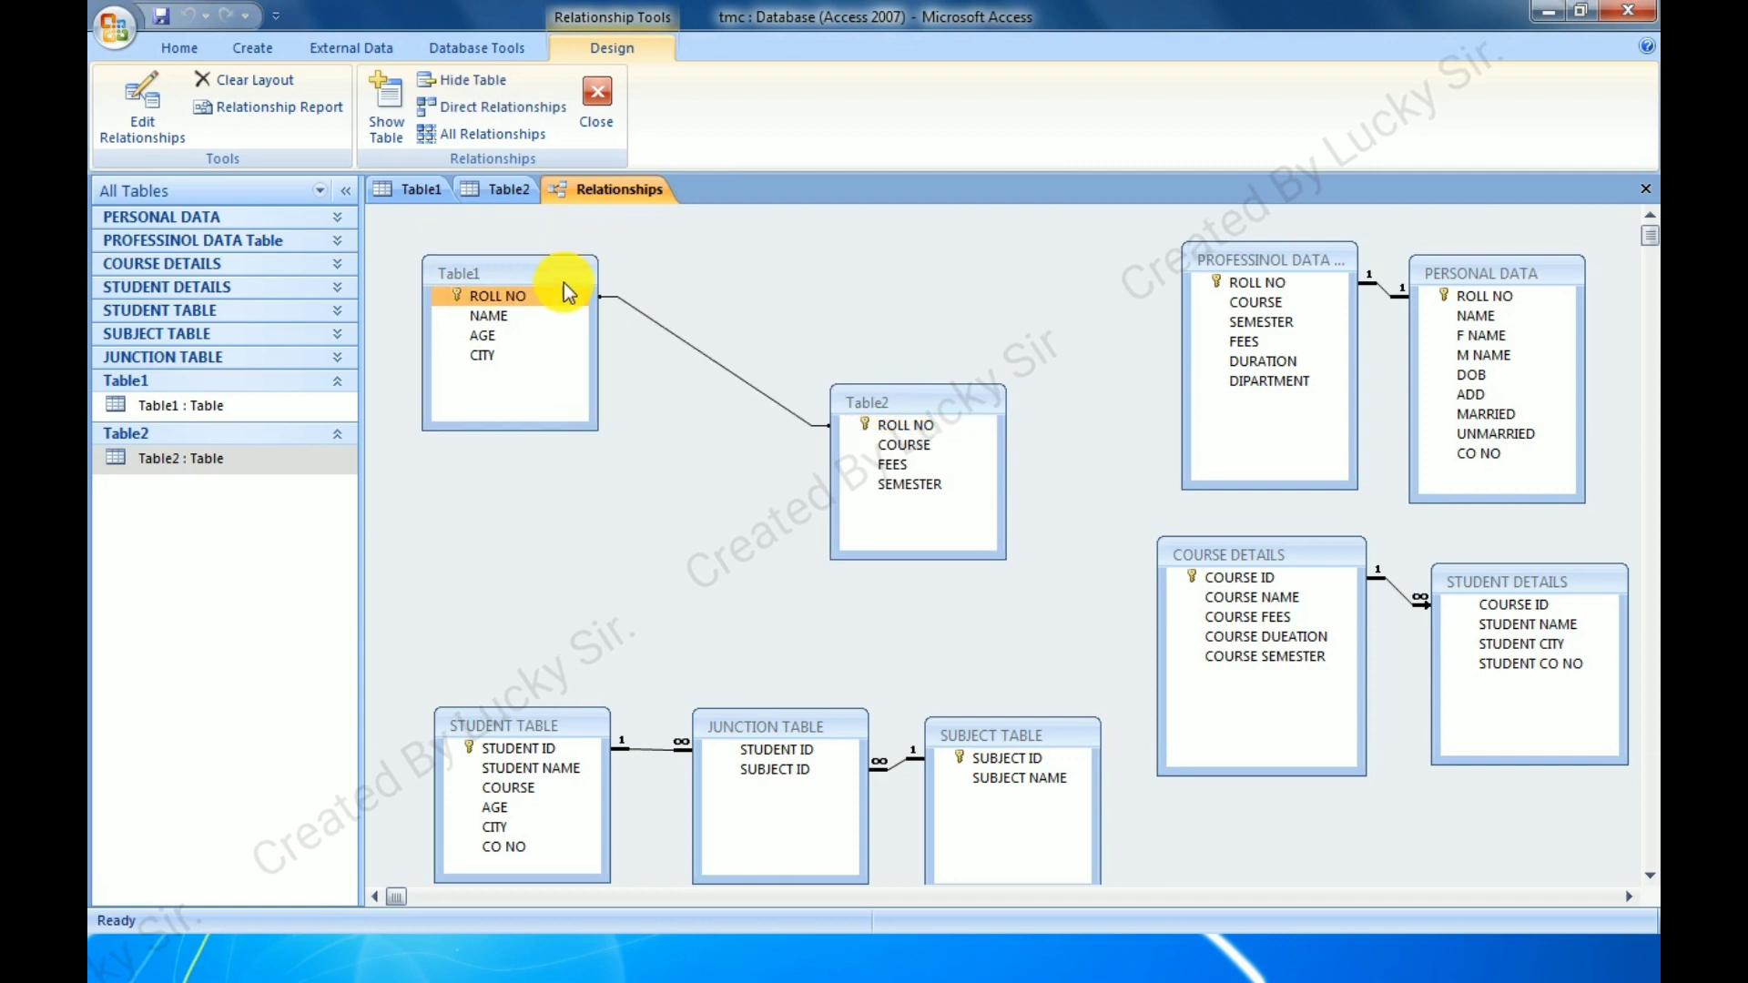
left_click_drag(919, 401, 919, 407)
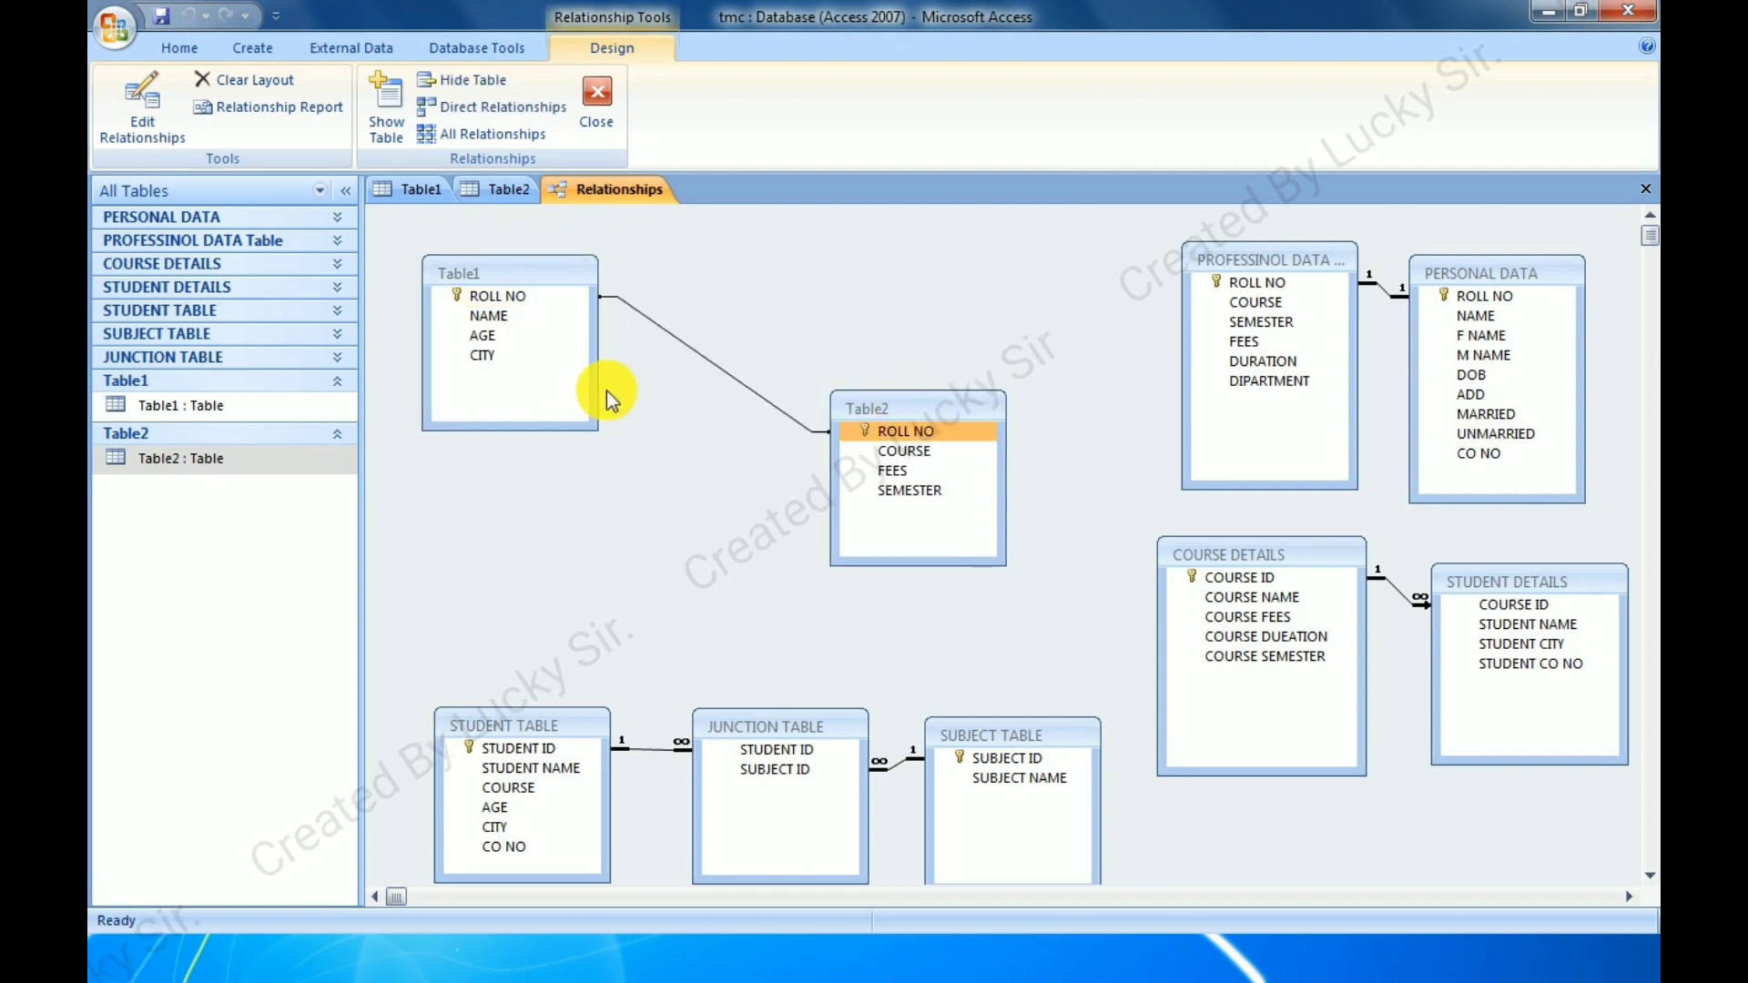
Apply join type 1, only rows with equal joined fields, to the Table1–Table2 relationship, and close the Relationships layout with its changes saved.
left_click(655, 325)
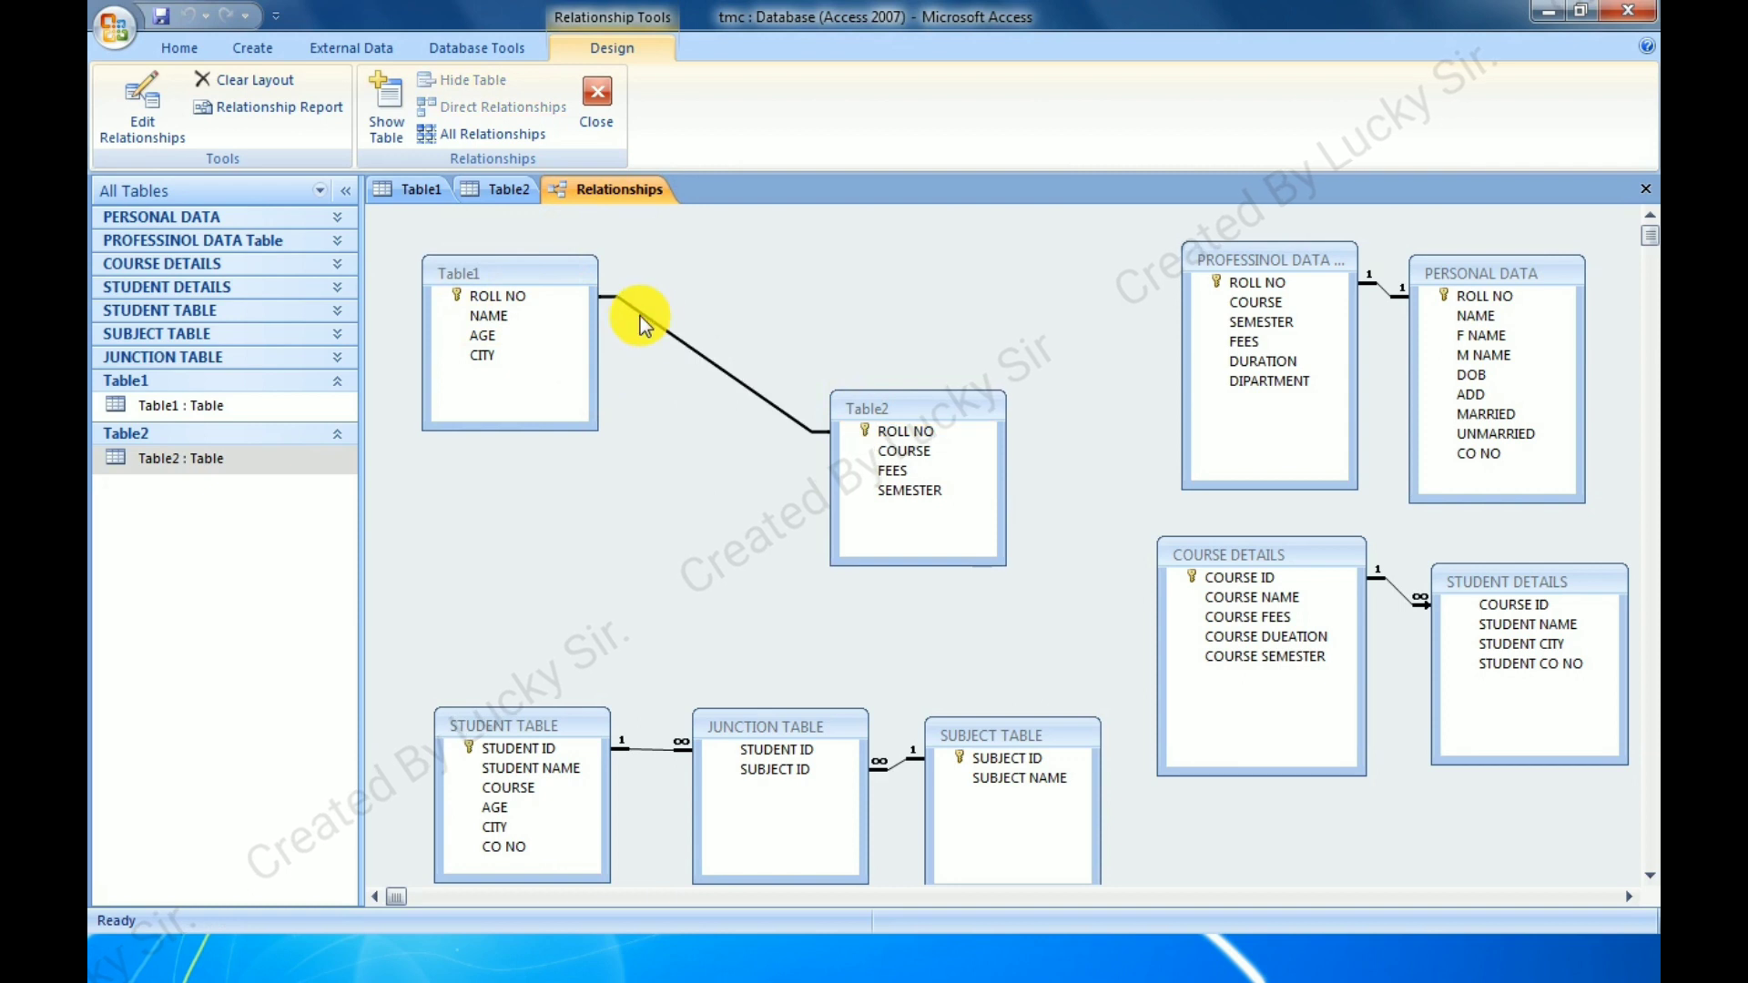
right_click(661, 325)
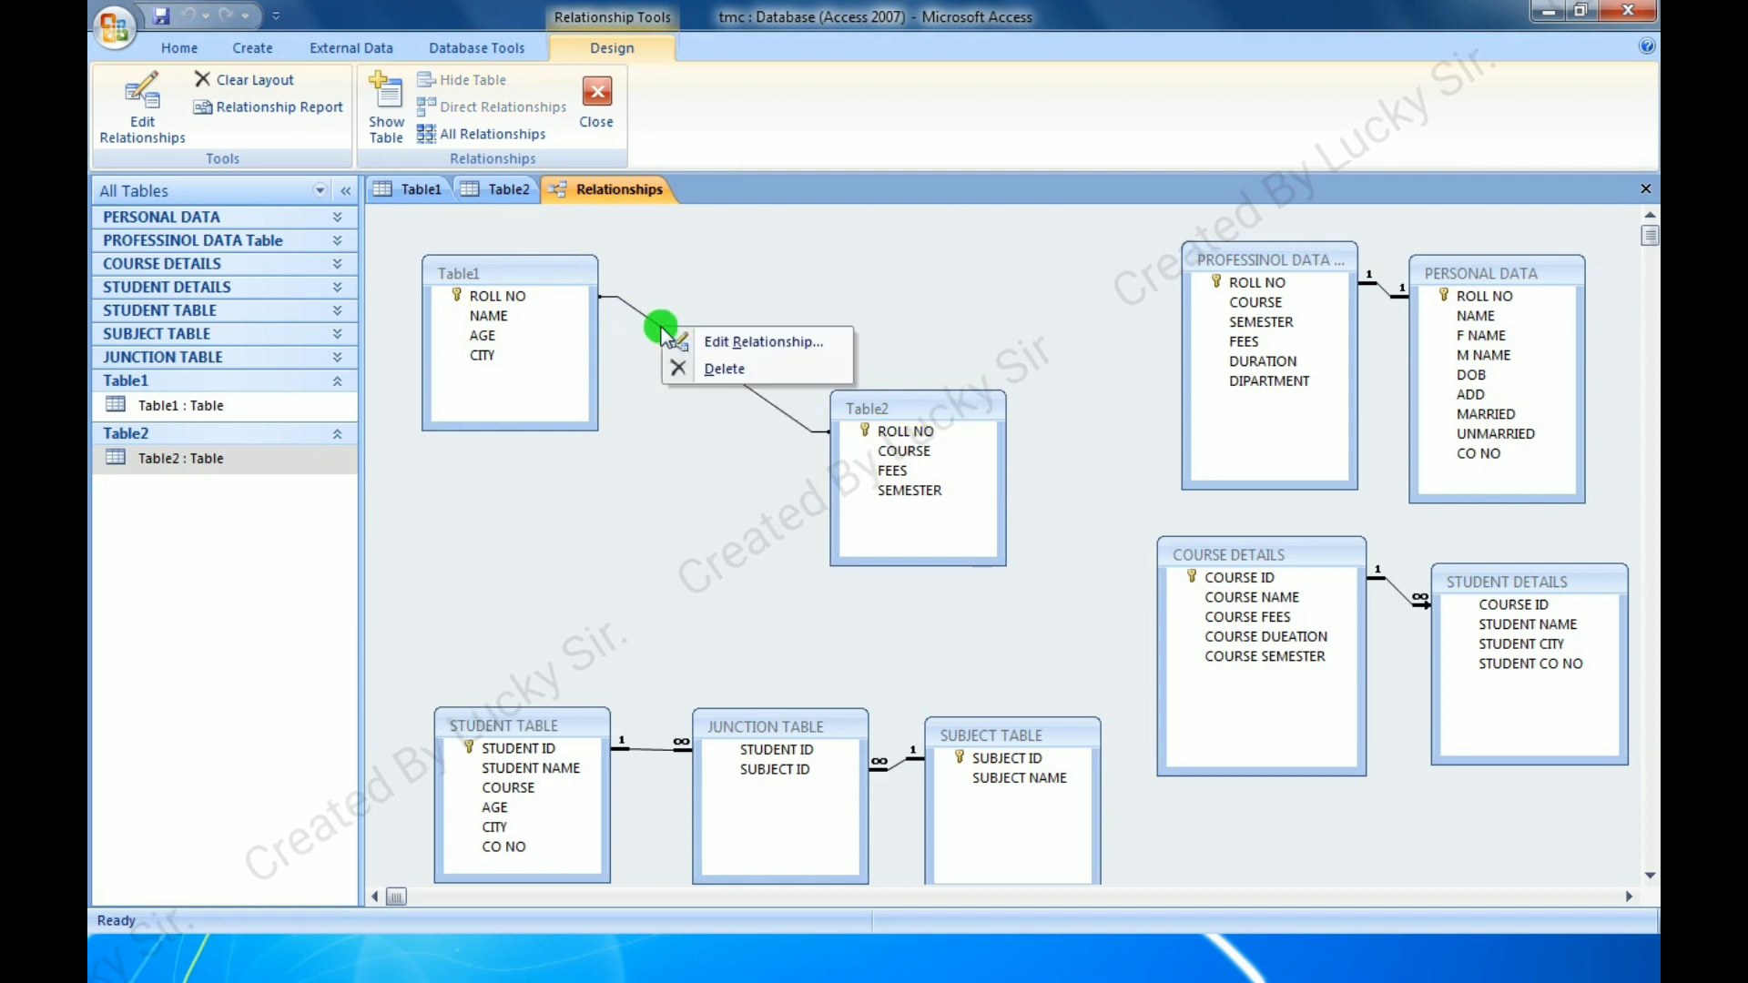
left_click(744, 342)
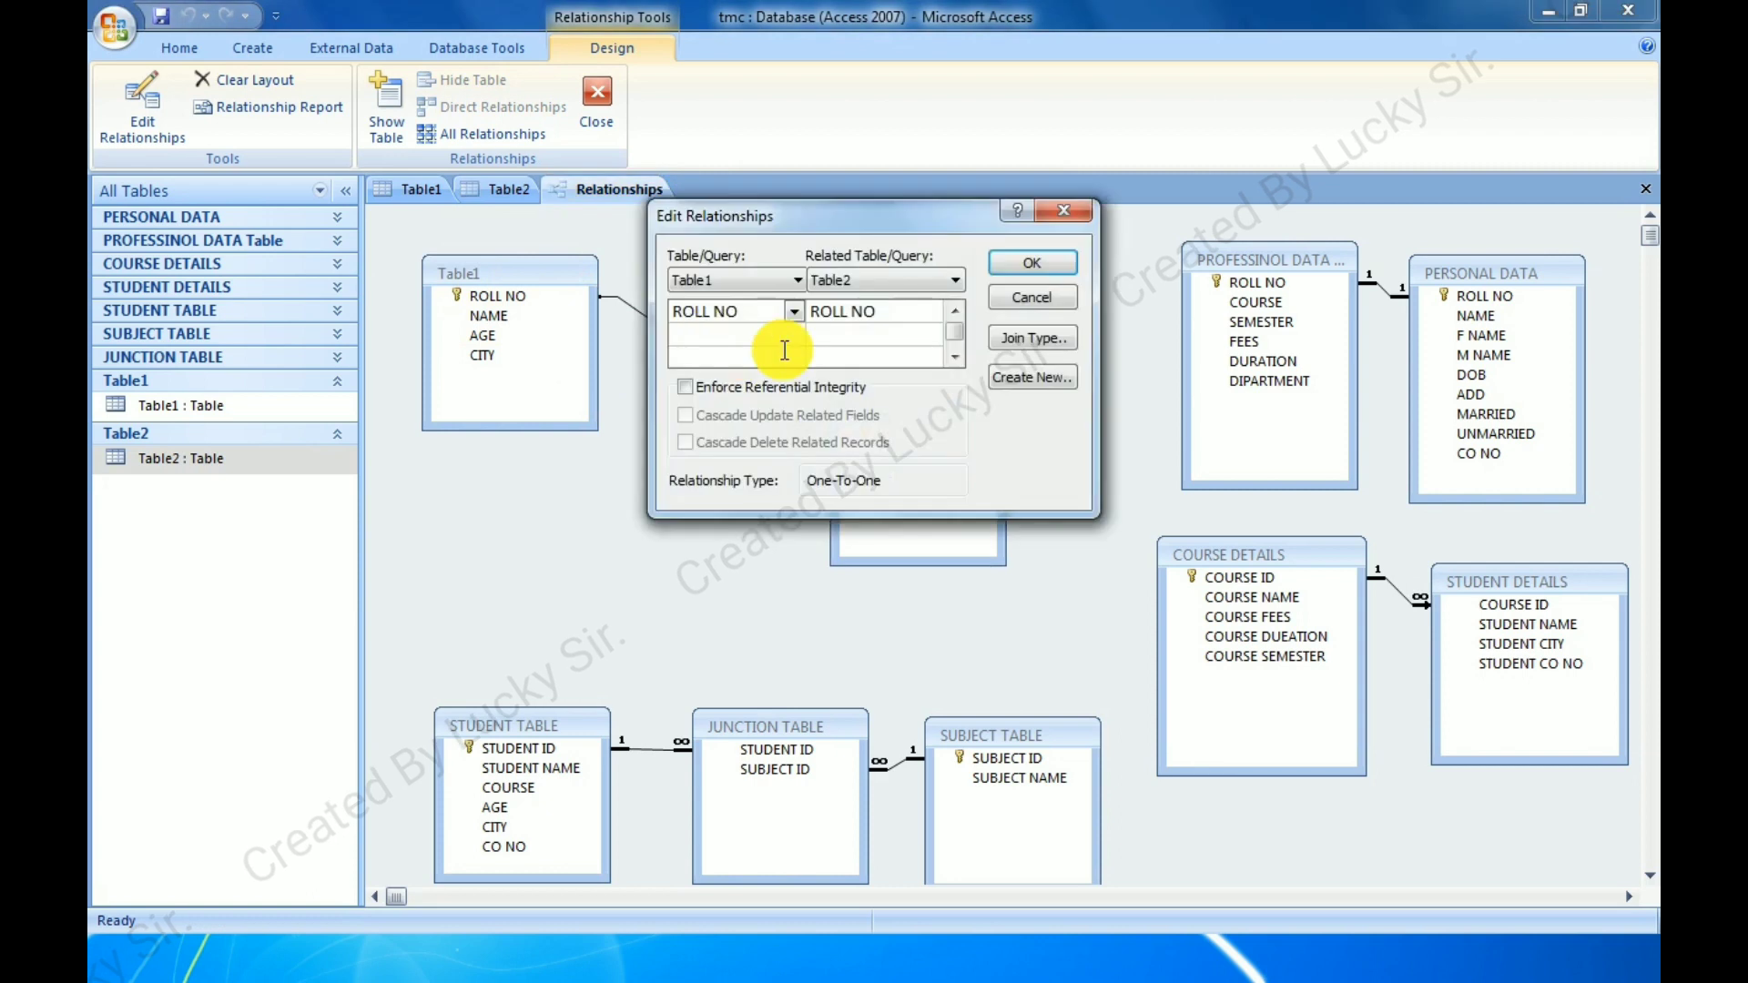
left_click(1034, 339)
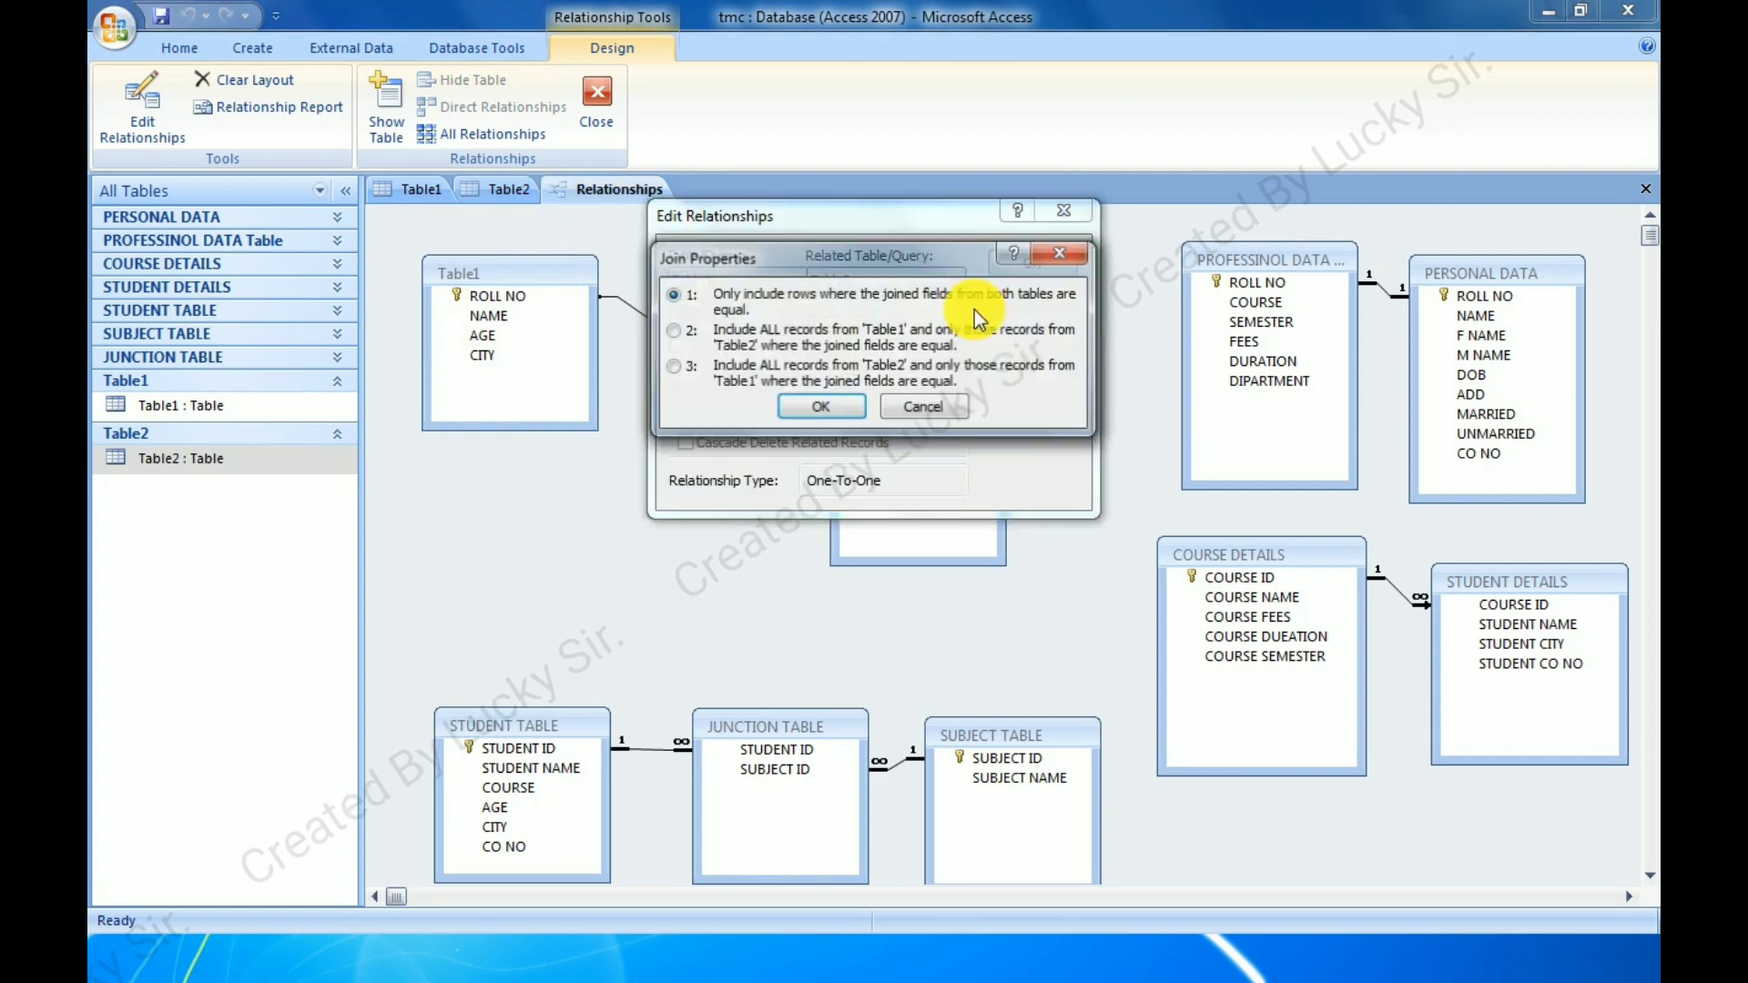
left_click_drag(948, 260, 818, 359)
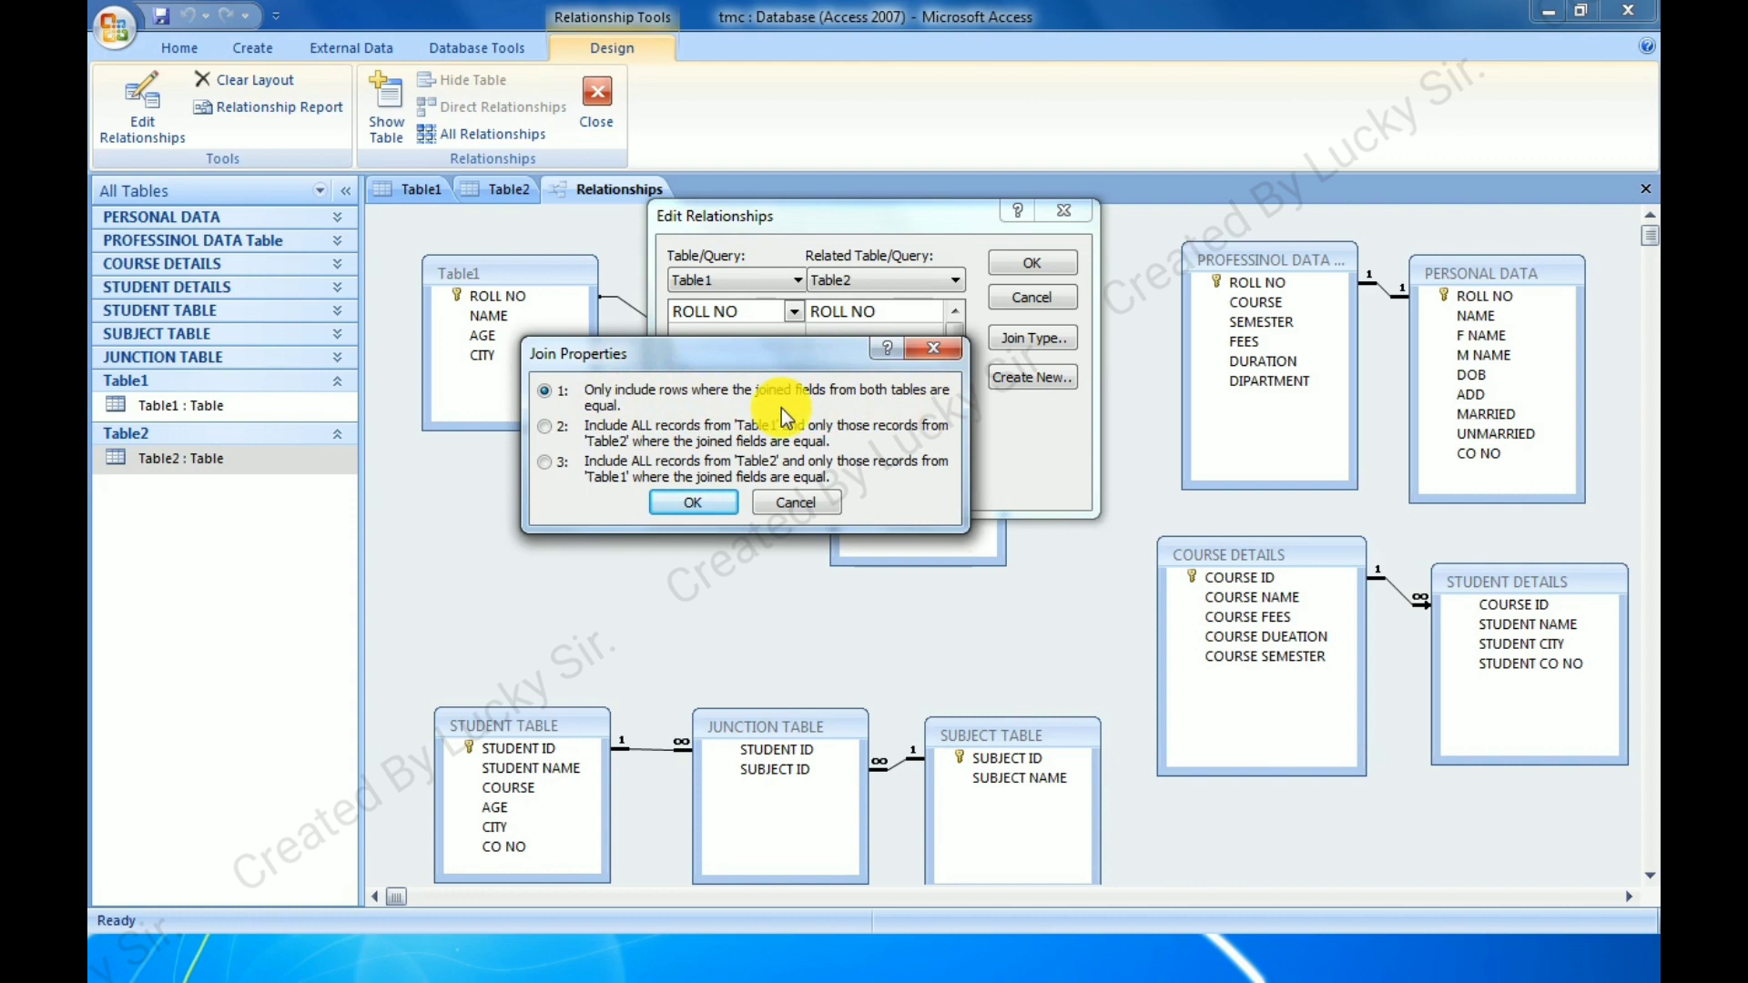
left_click(694, 503)
left_click(1018, 265)
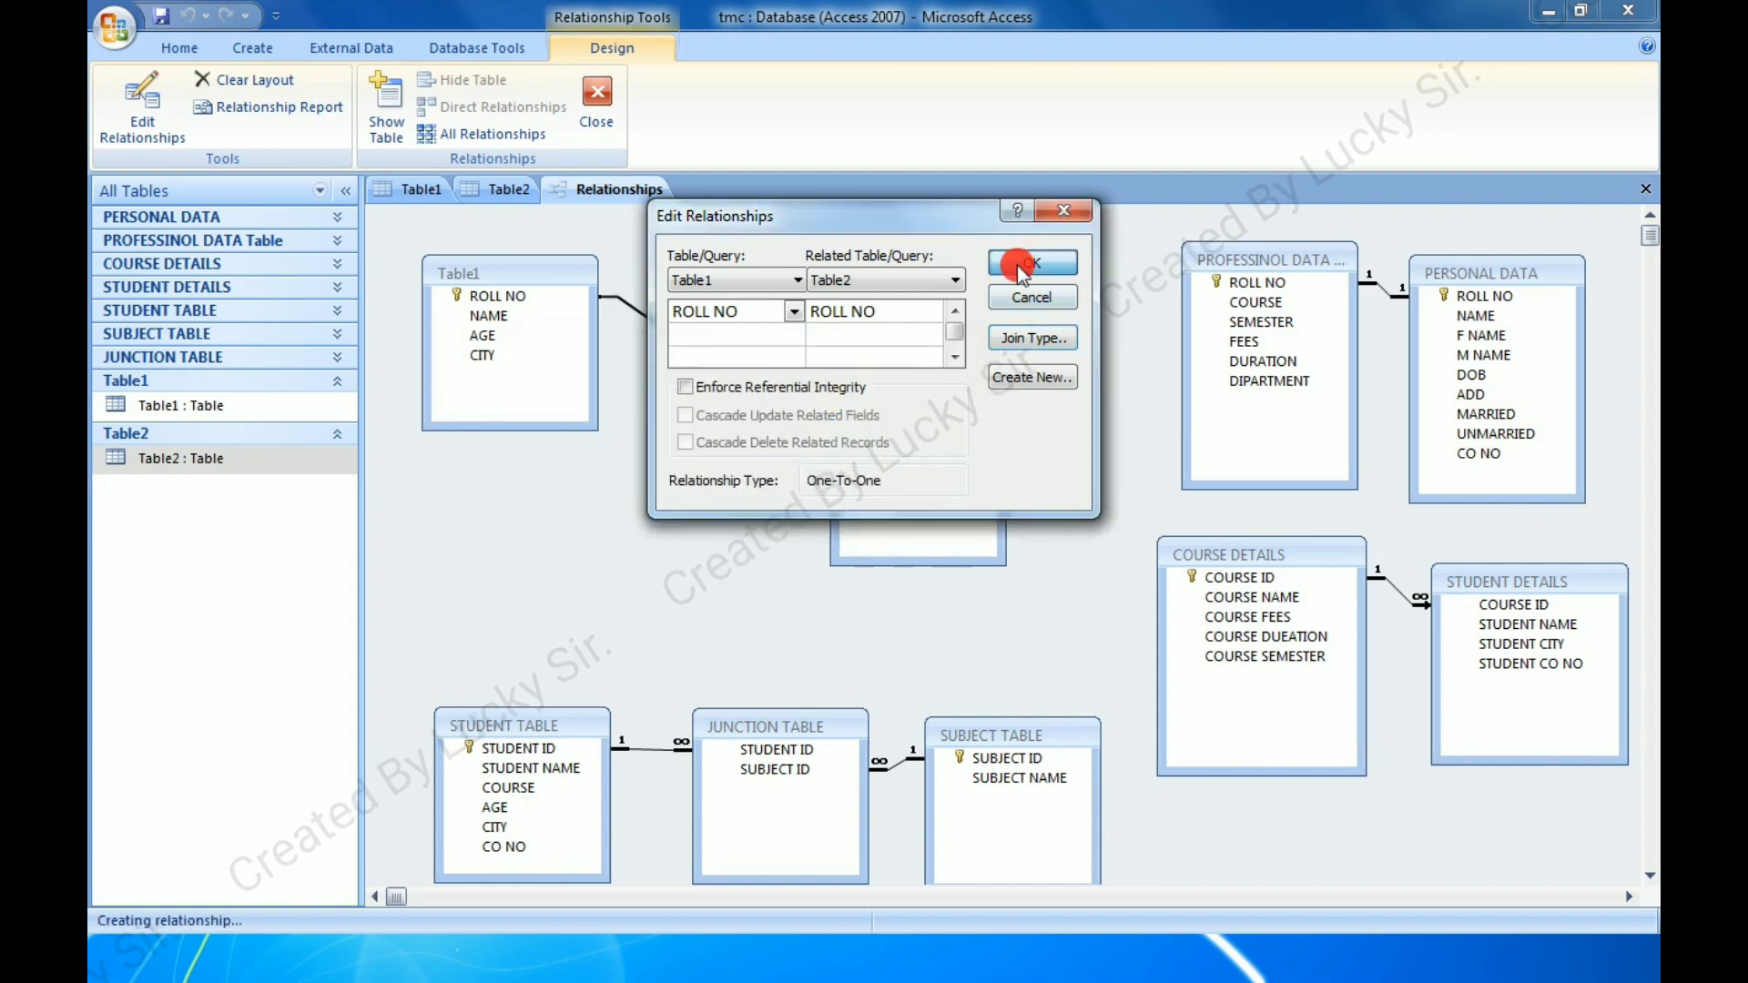
left_click(1644, 187)
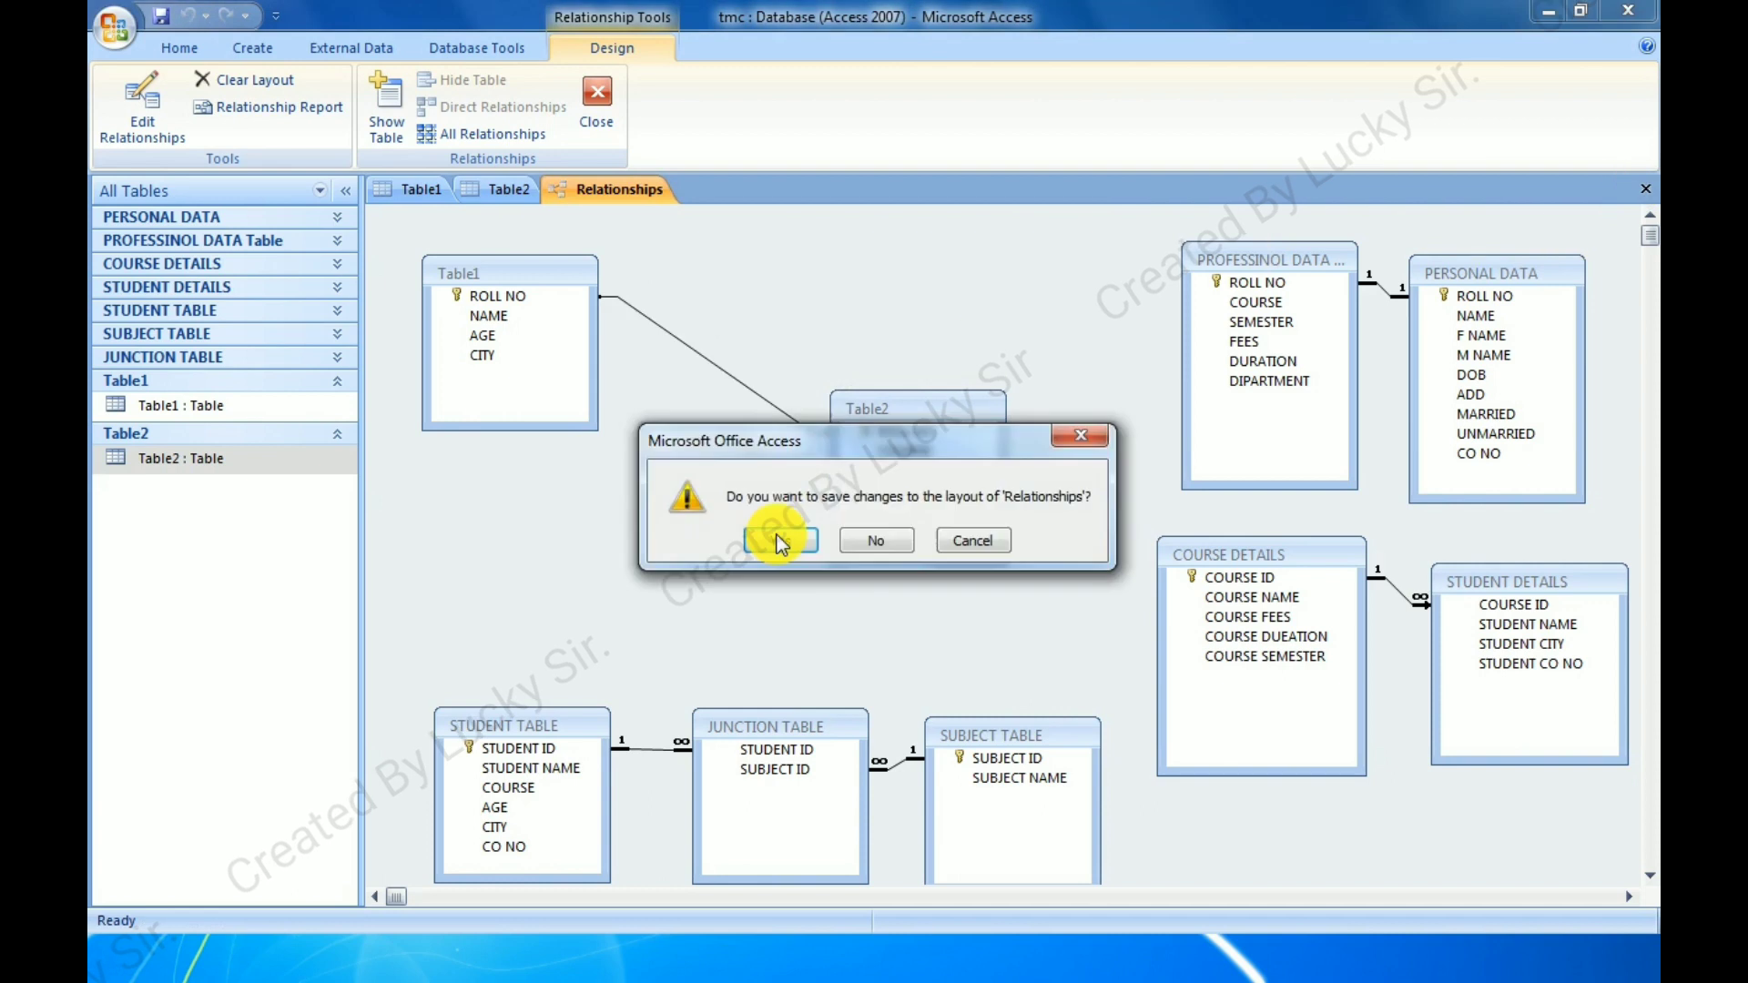
left_click(780, 542)
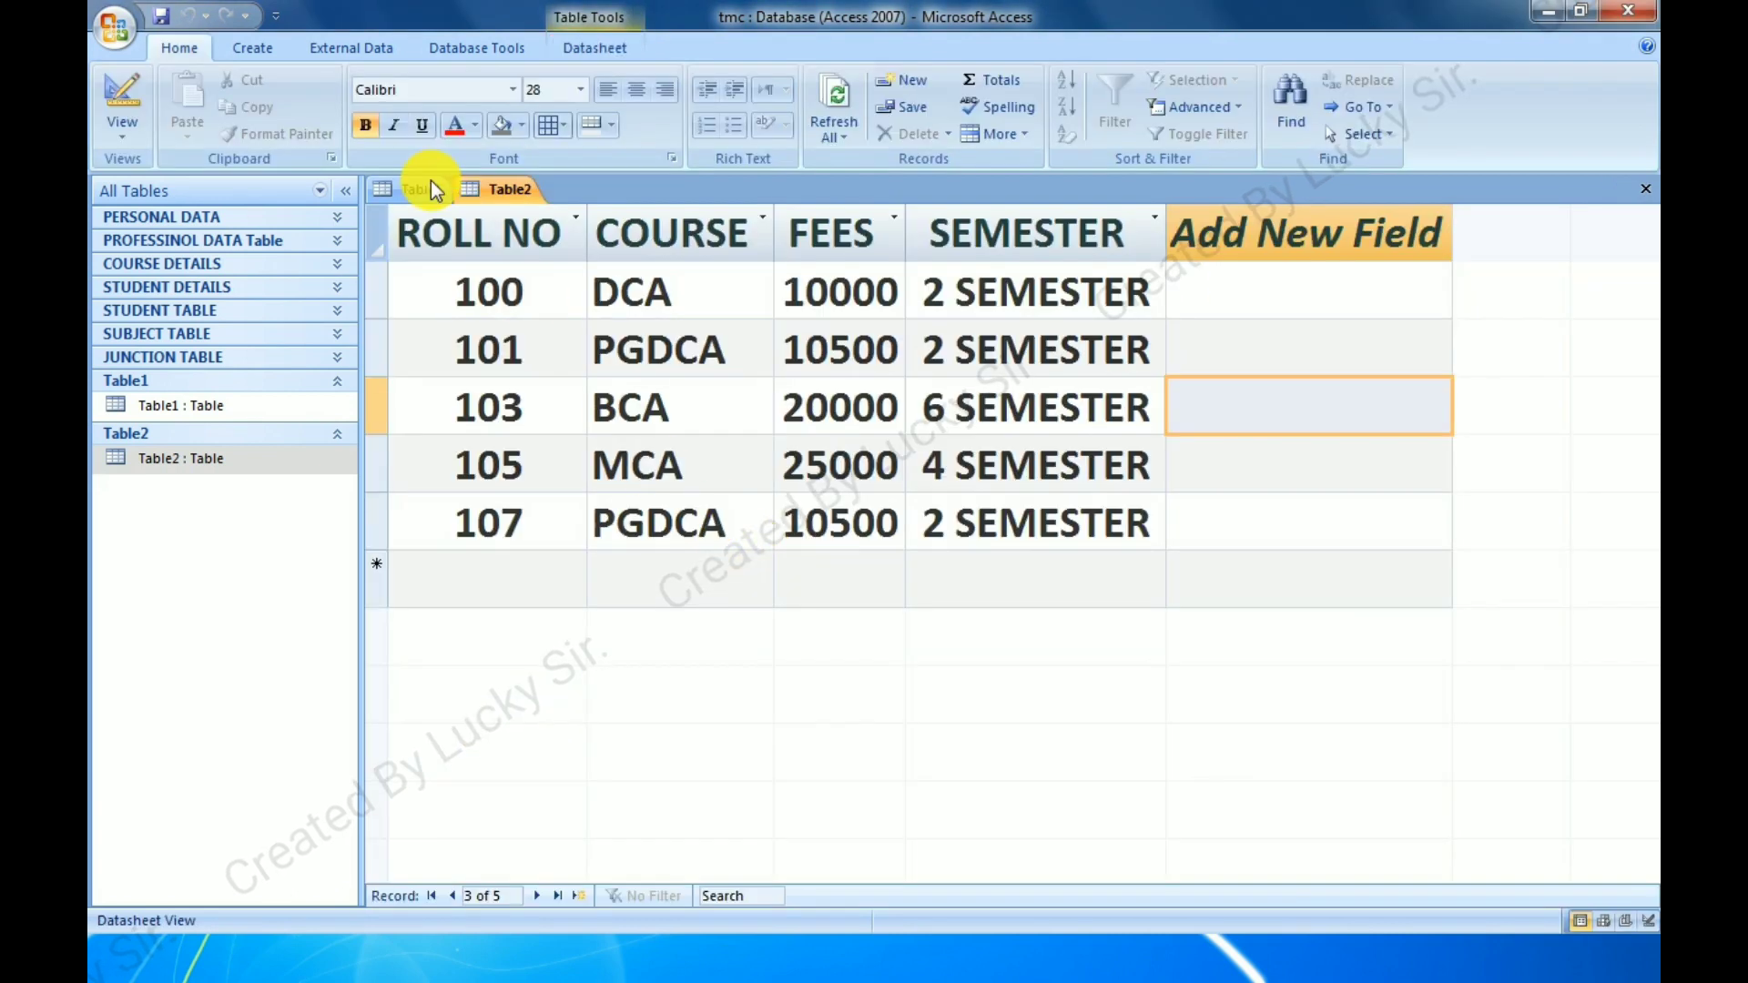
Start a new query with the Simple Query Wizard and include all fields of Table1.
left_click(241, 53)
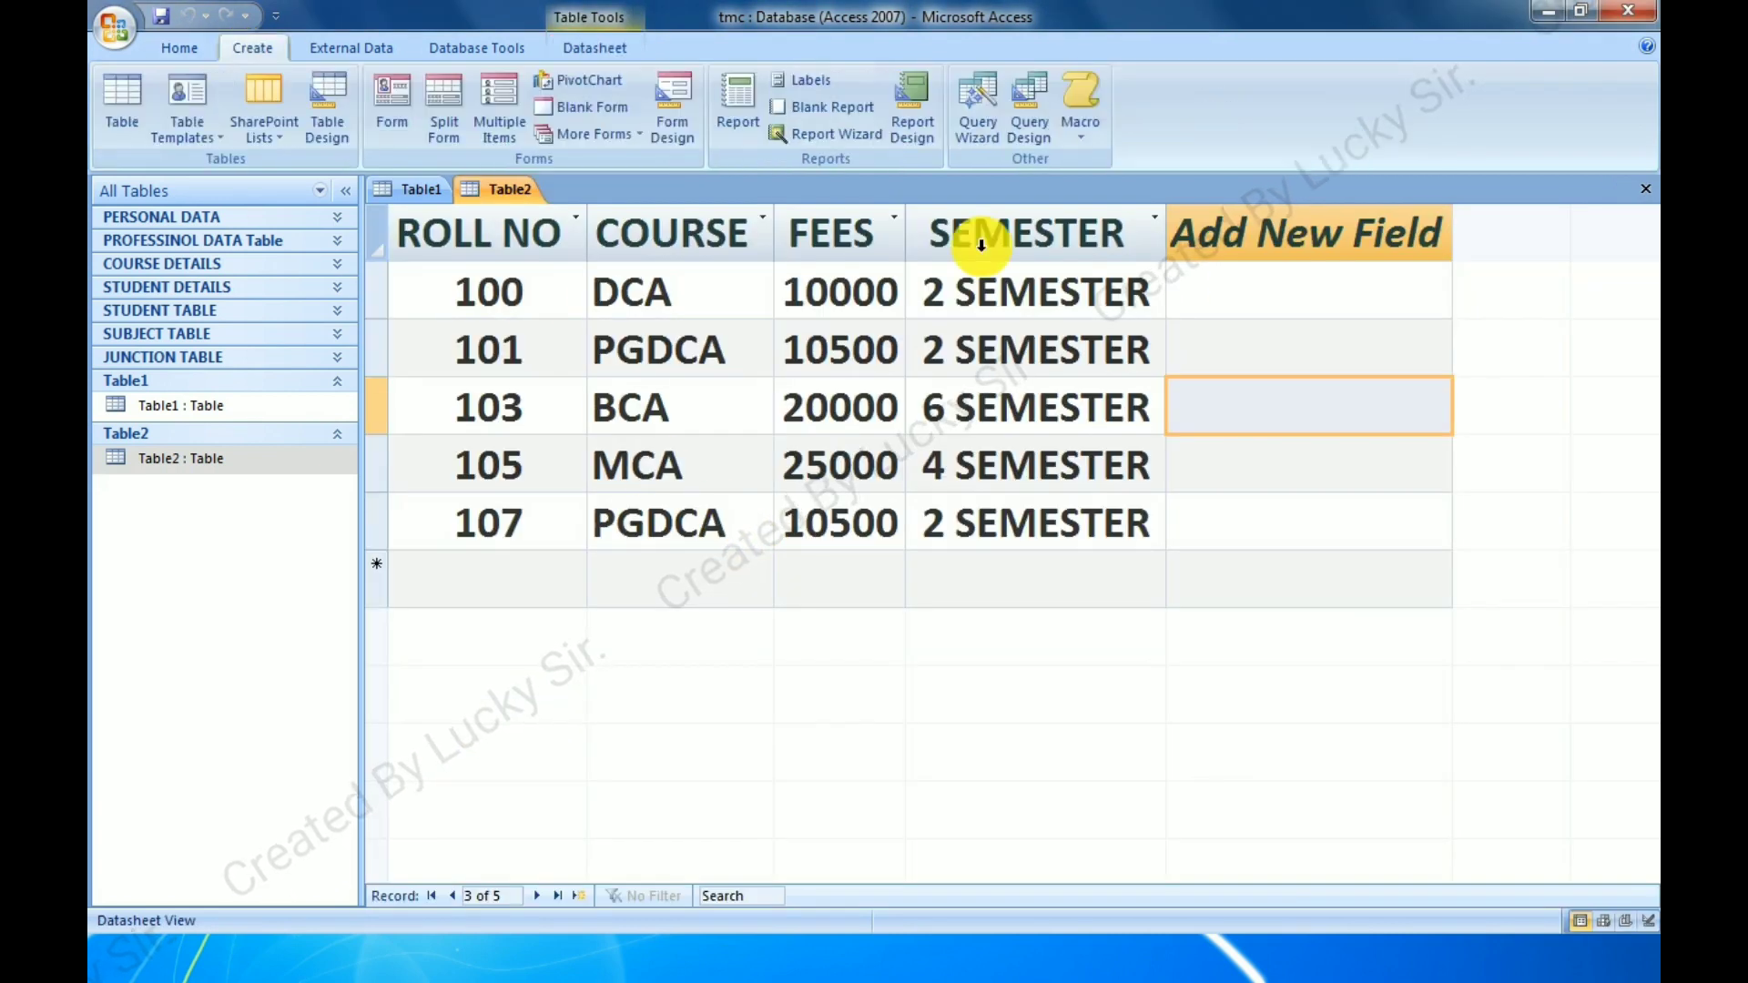
left_click(963, 135)
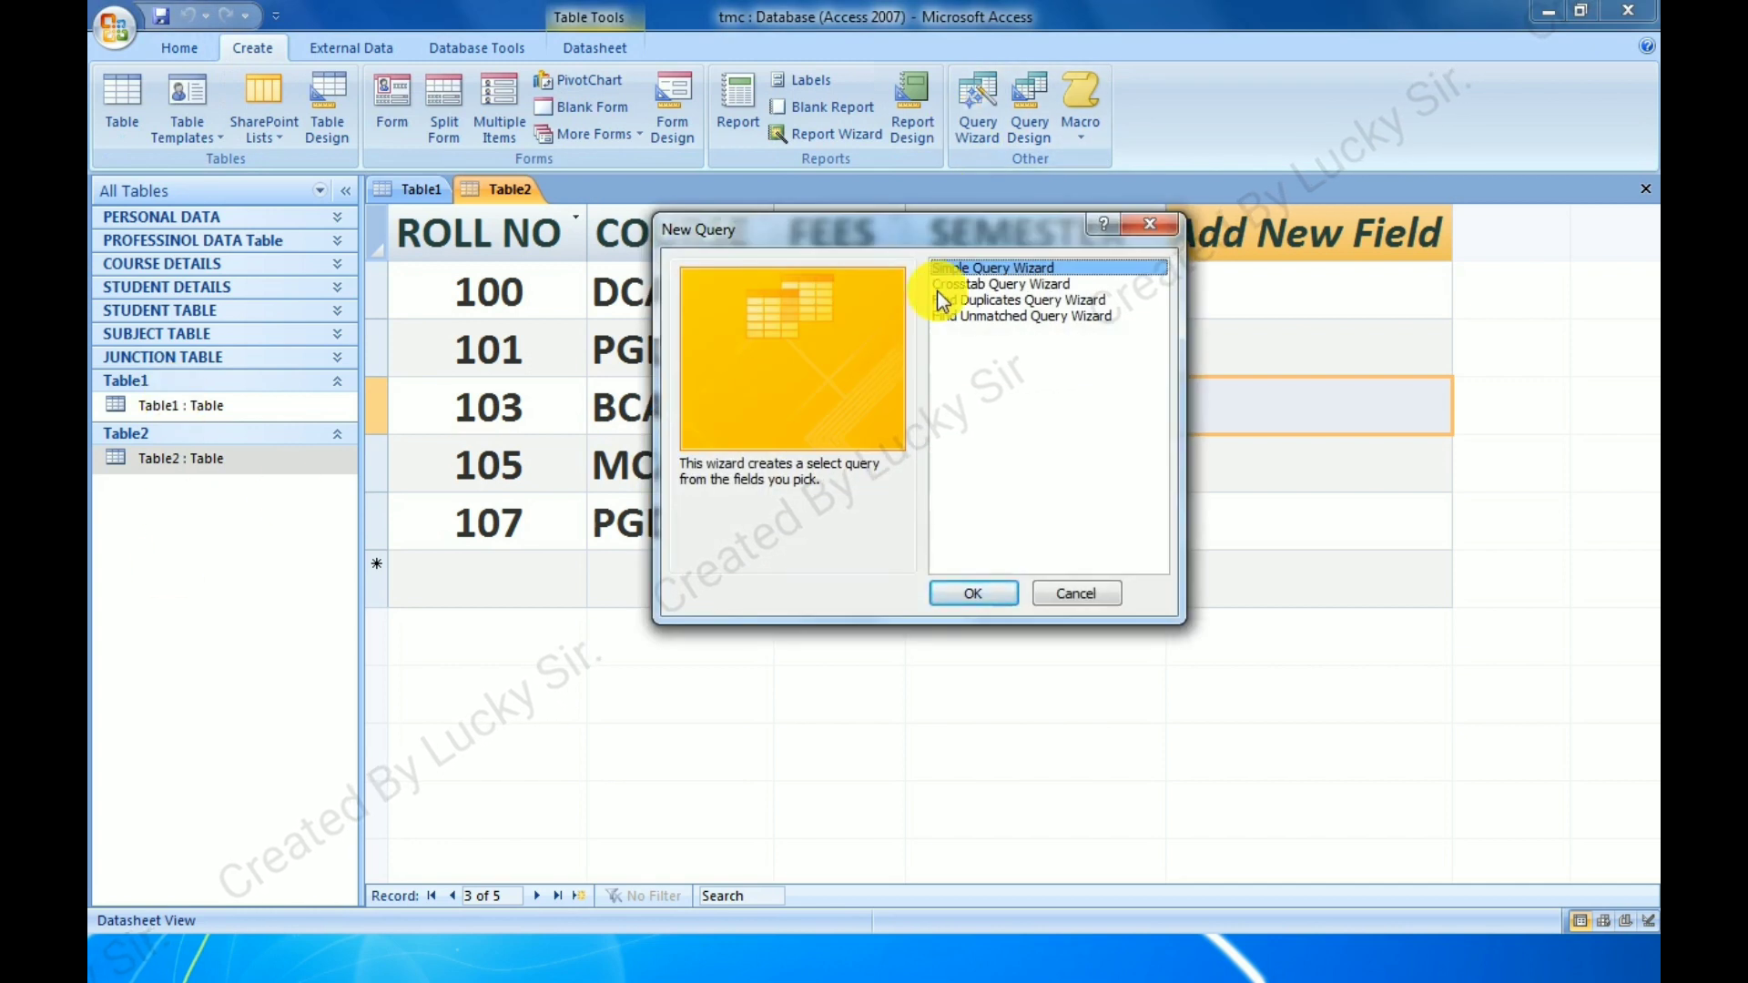
left_click(973, 592)
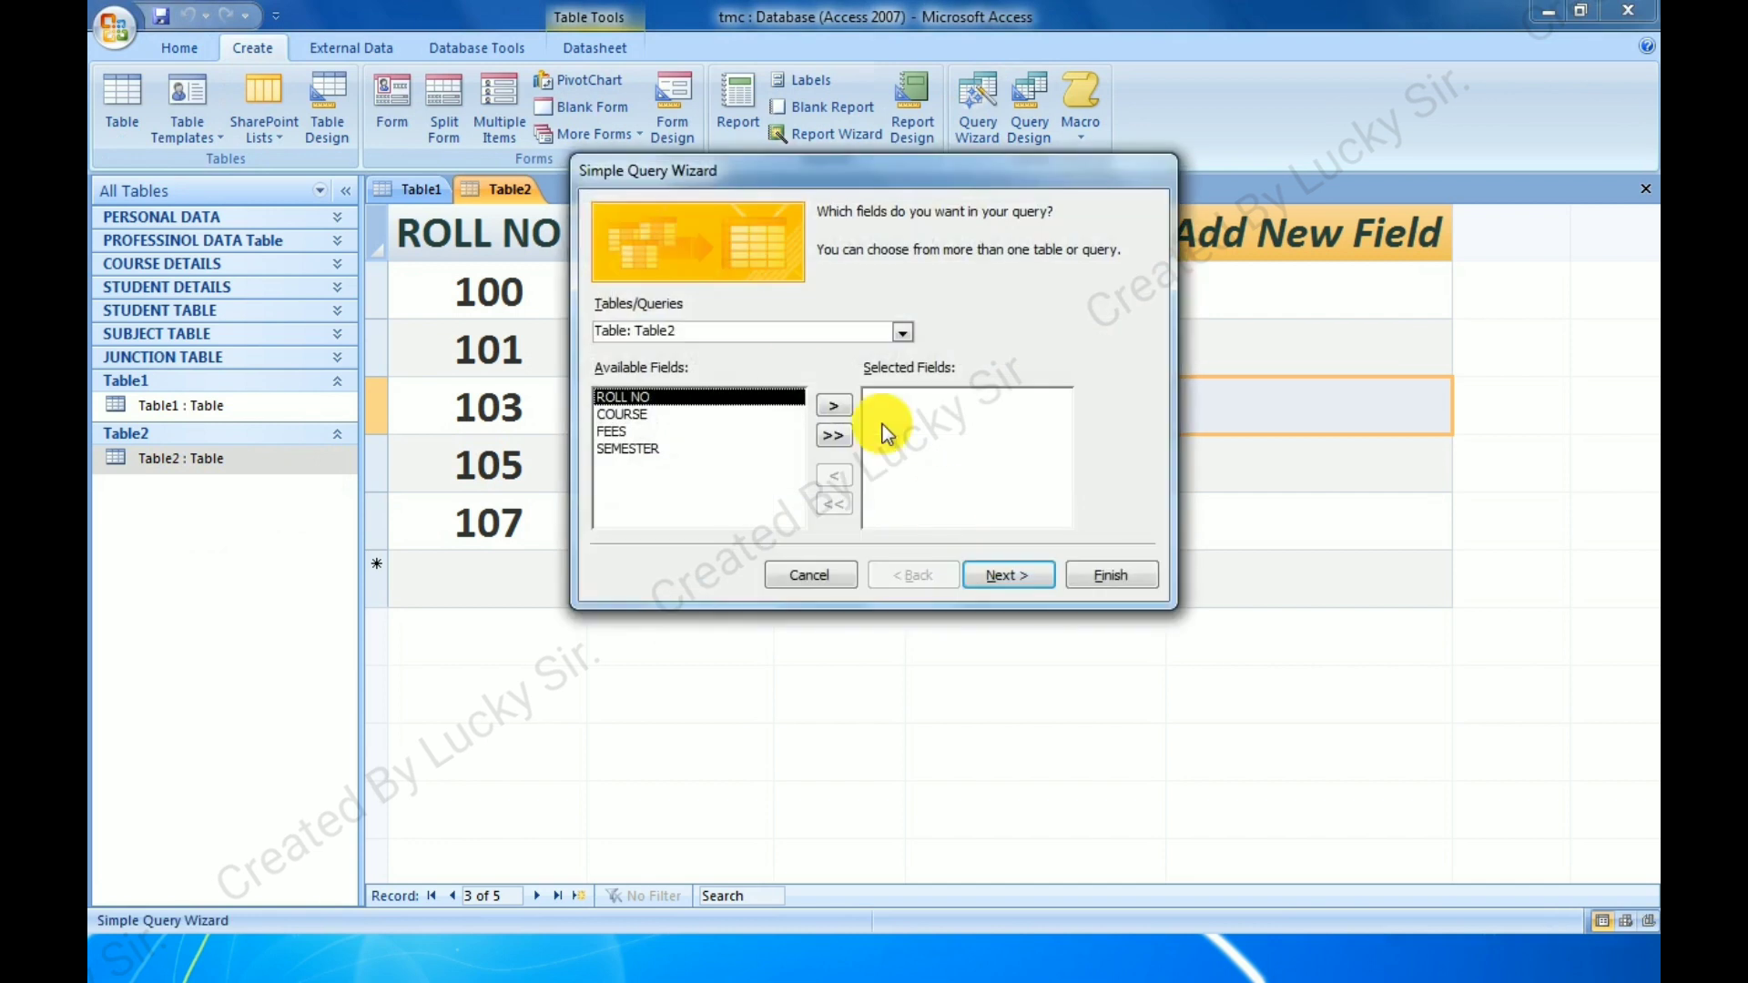
left_click(902, 332)
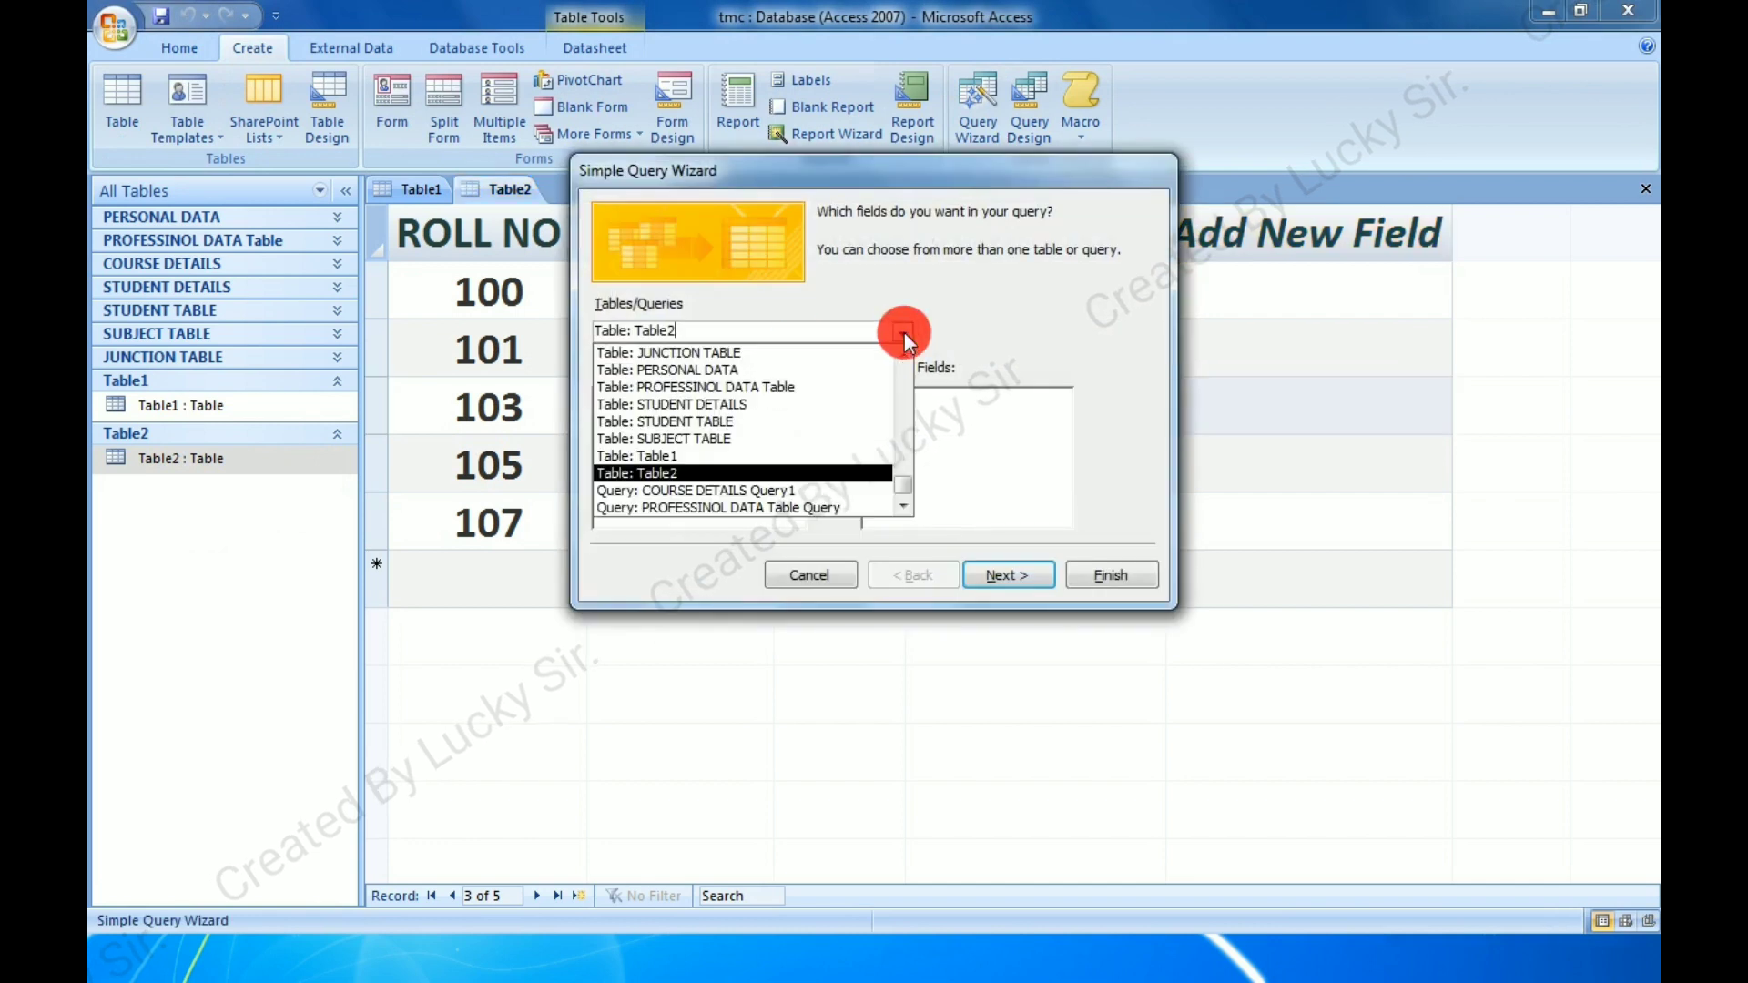
left_click(709, 462)
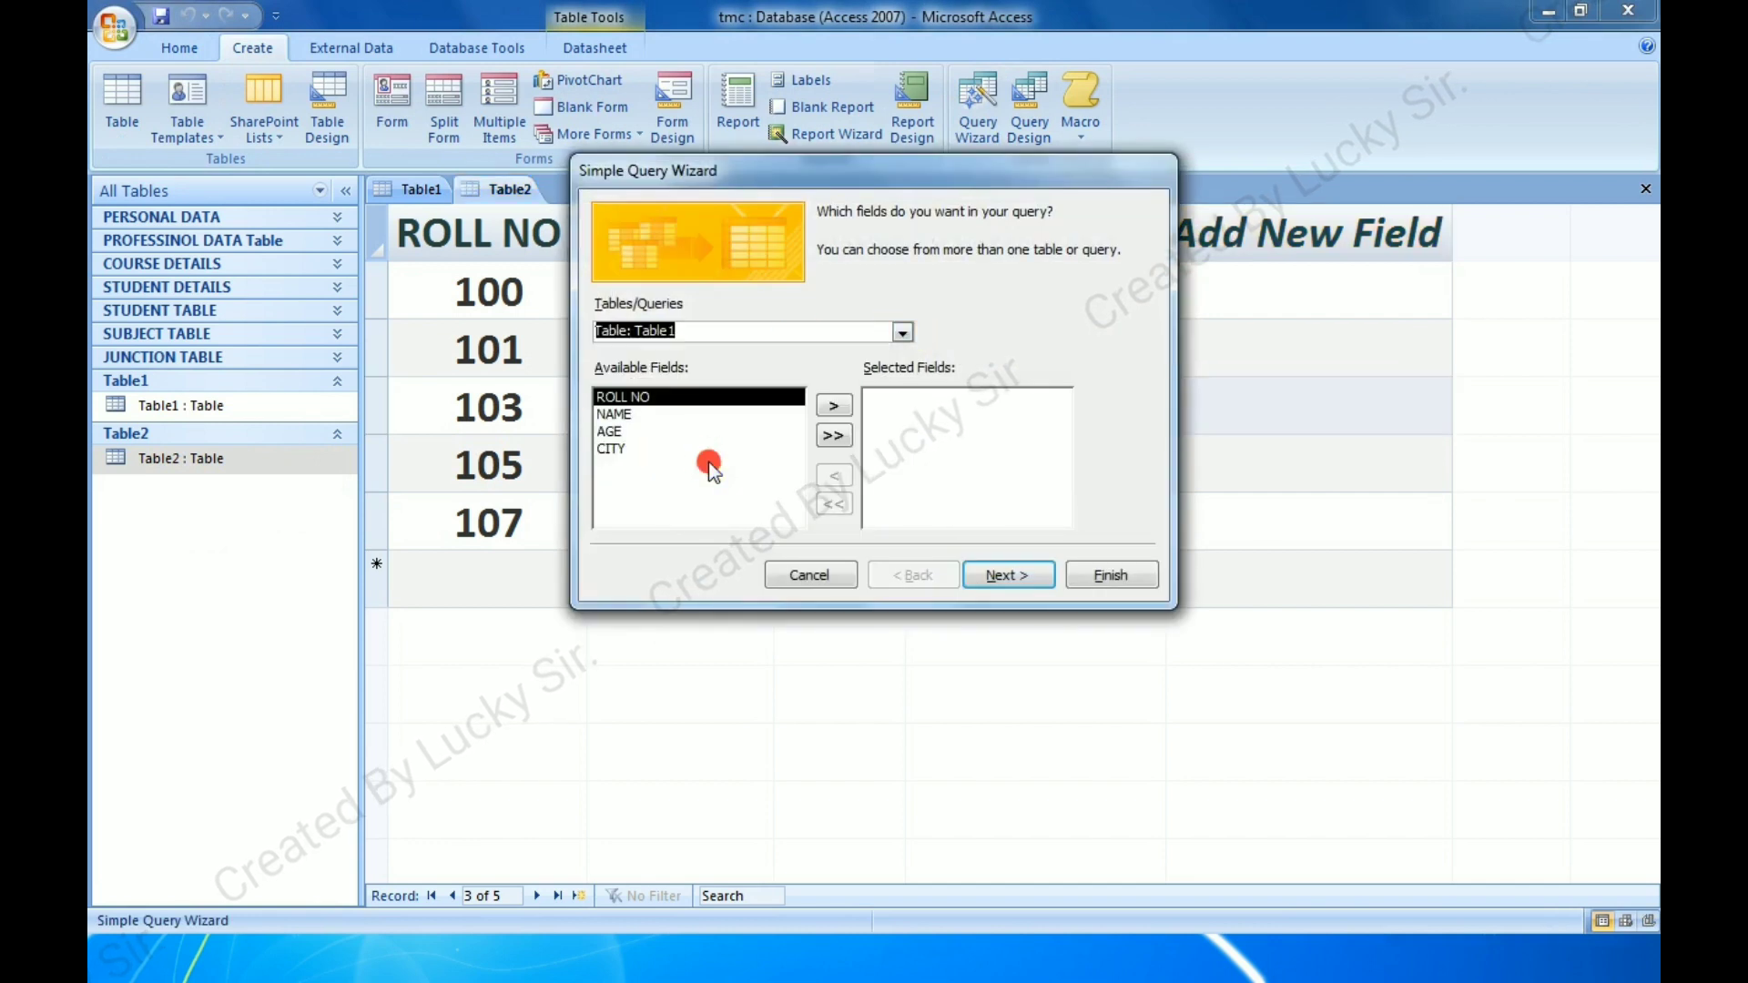
left_click(830, 435)
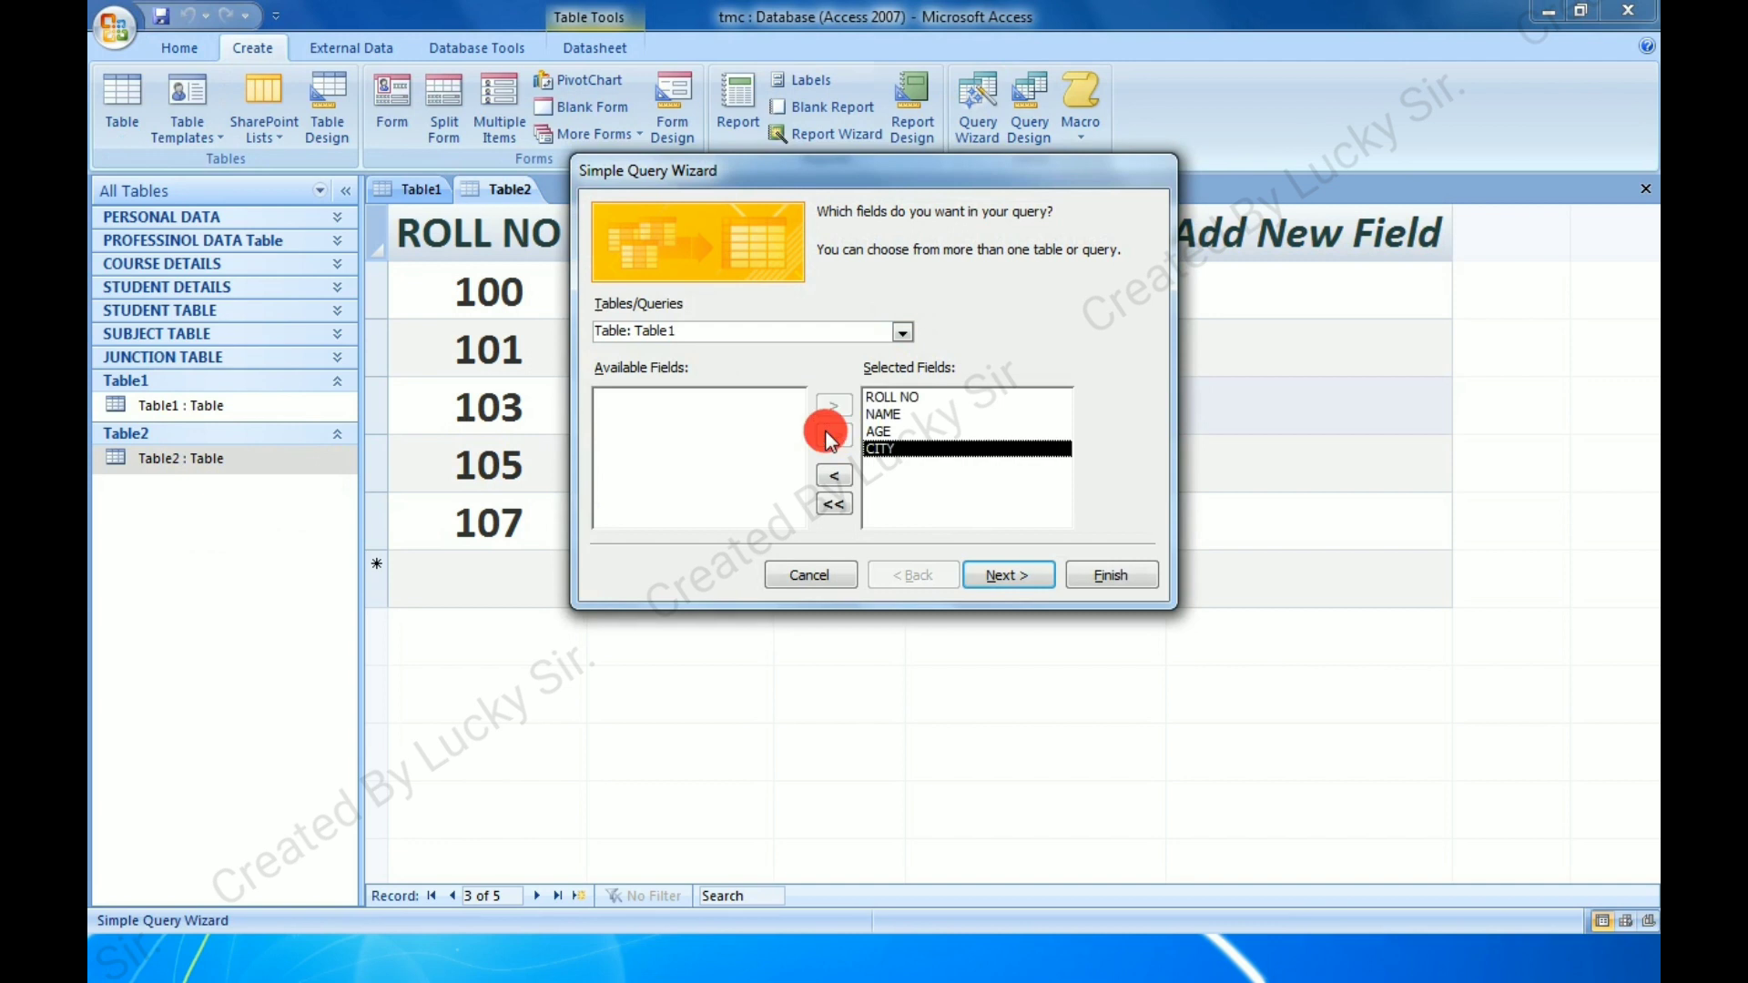
Include all fields of Table2 in the query's selected fields as well.
left_click(908, 336)
left_click(675, 483)
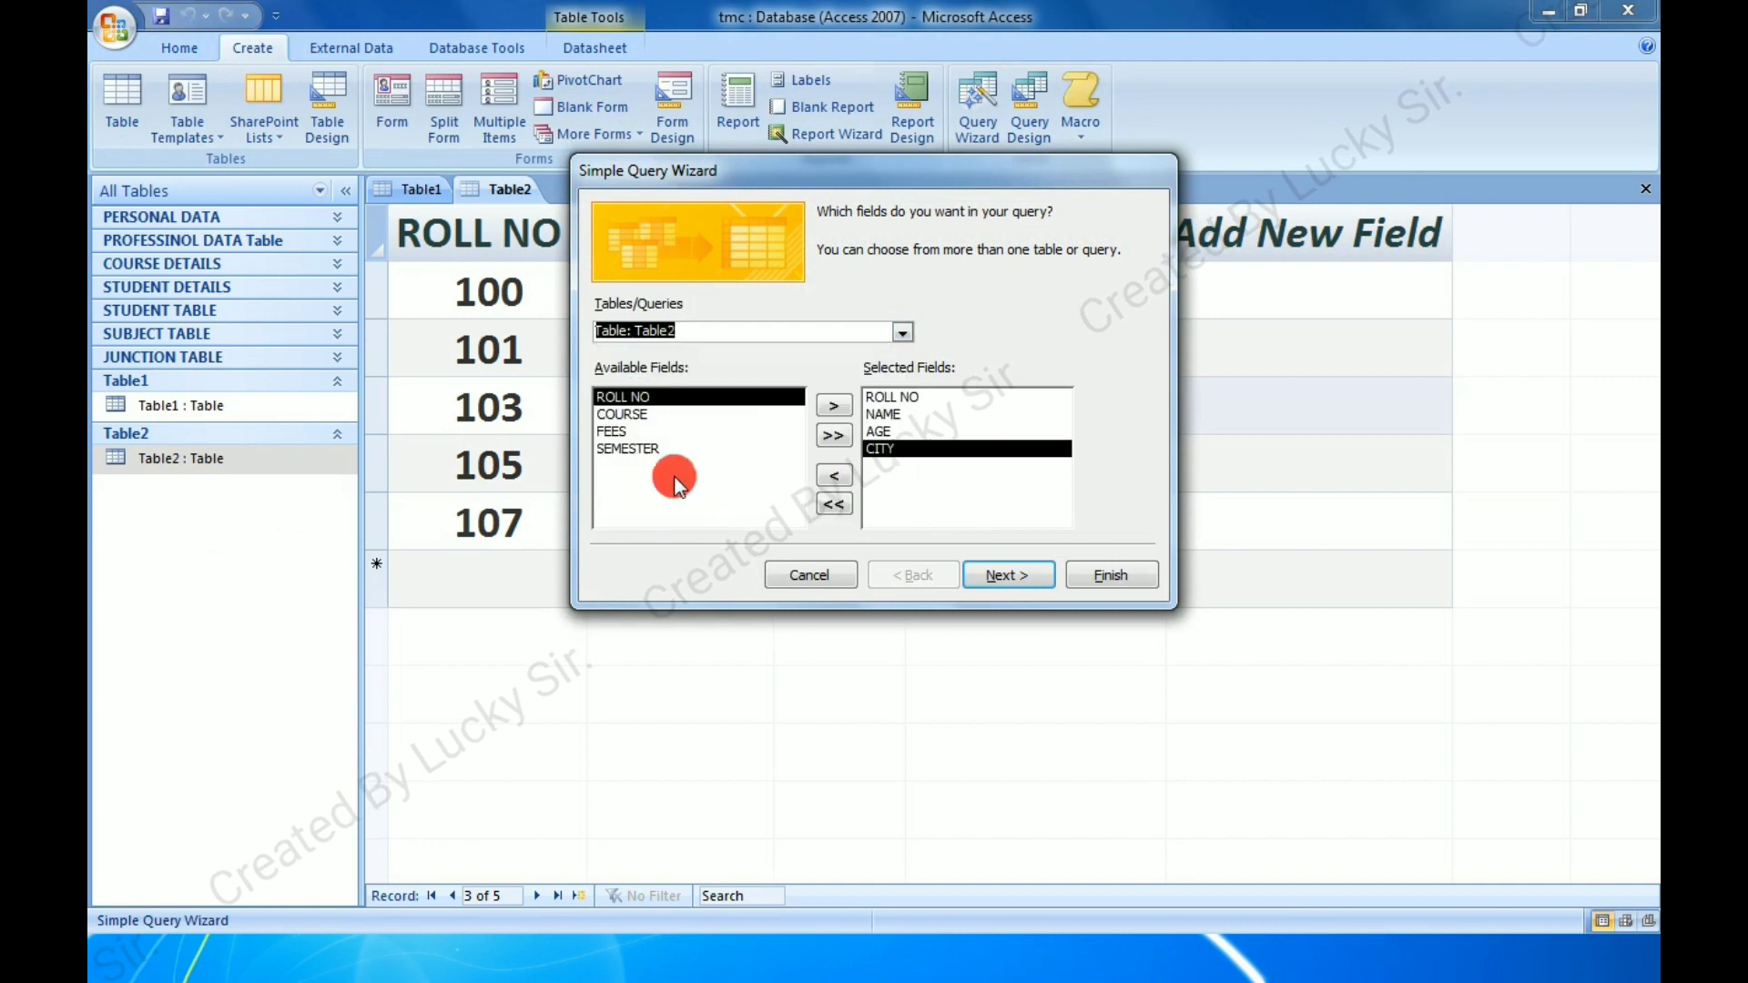
left_click(832, 436)
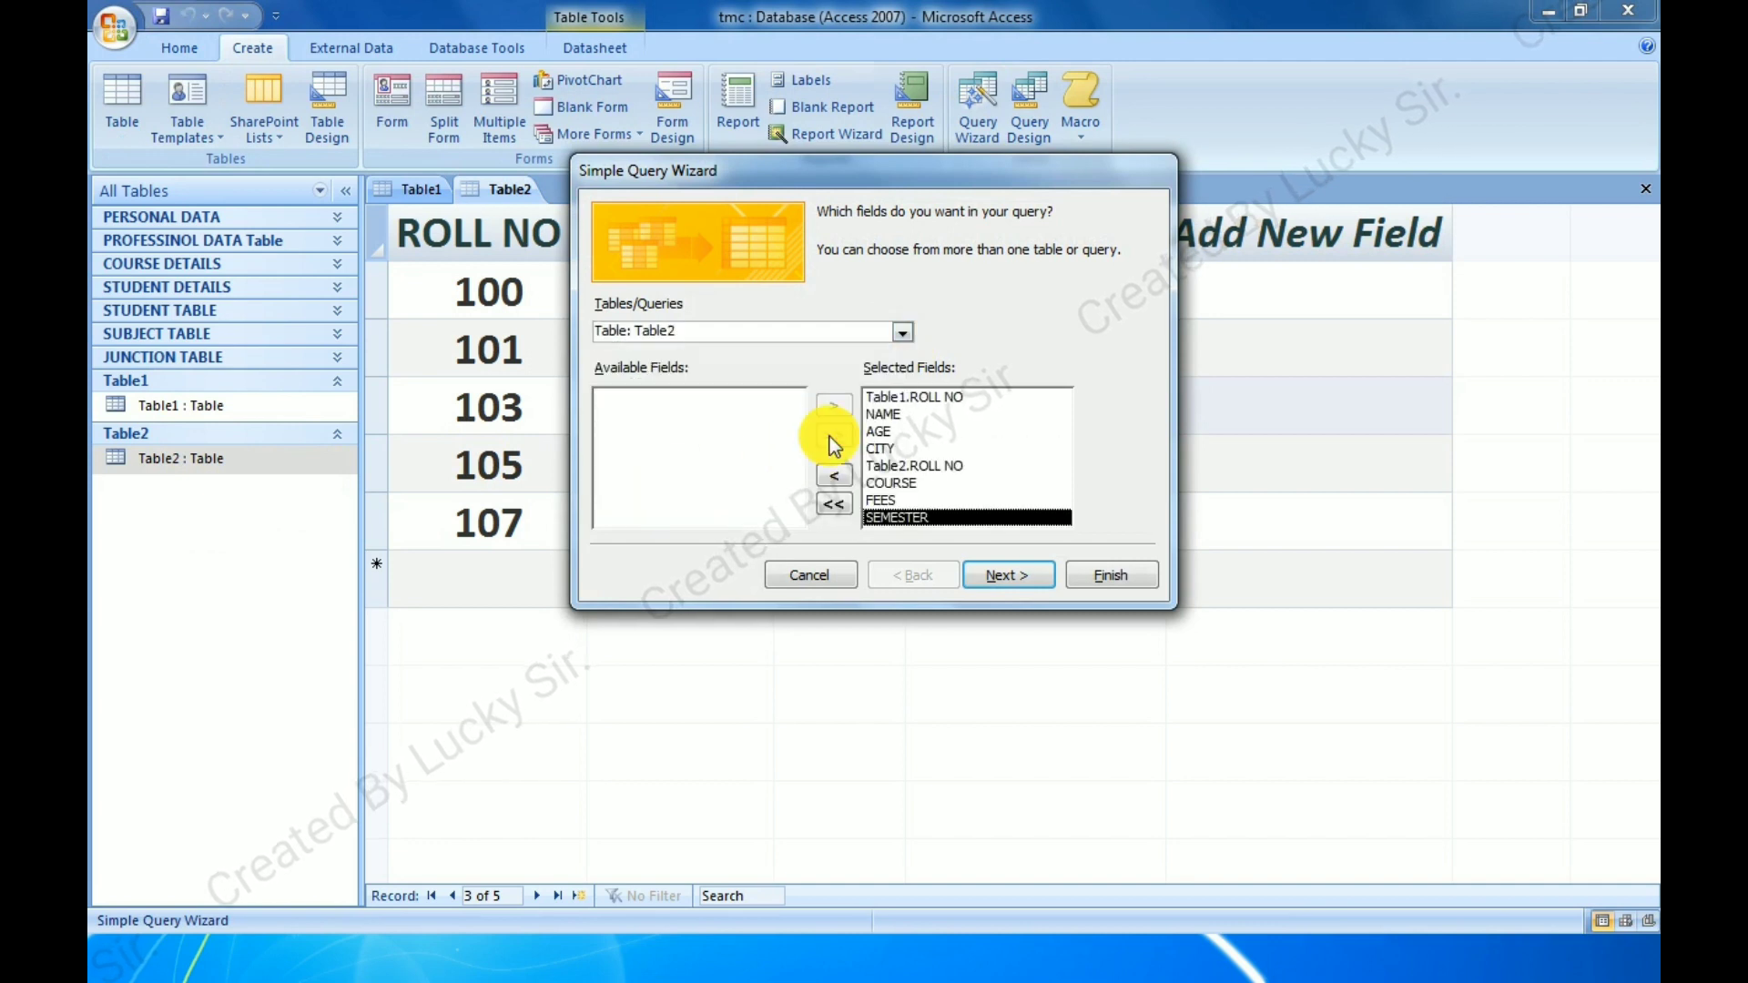
left_click_drag(858, 173, 988, 227)
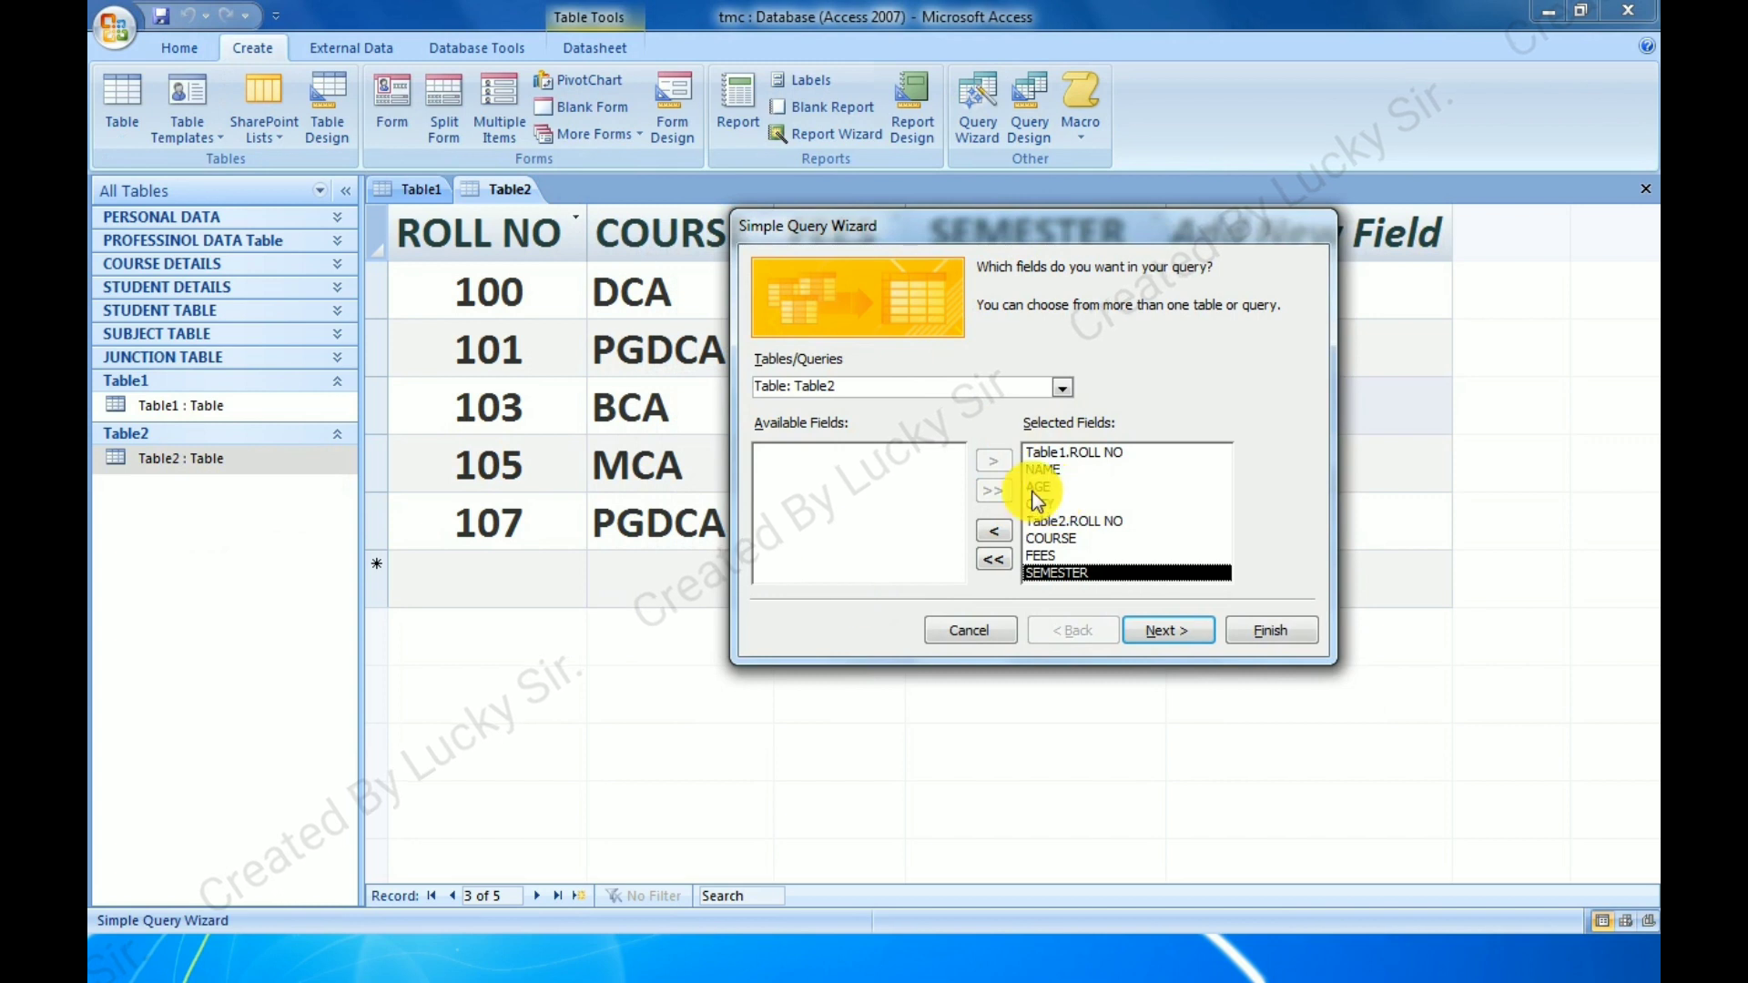
Keep the query as a Detail query, title it "inner join table", and finish by opening it to view information.
left_click(1156, 632)
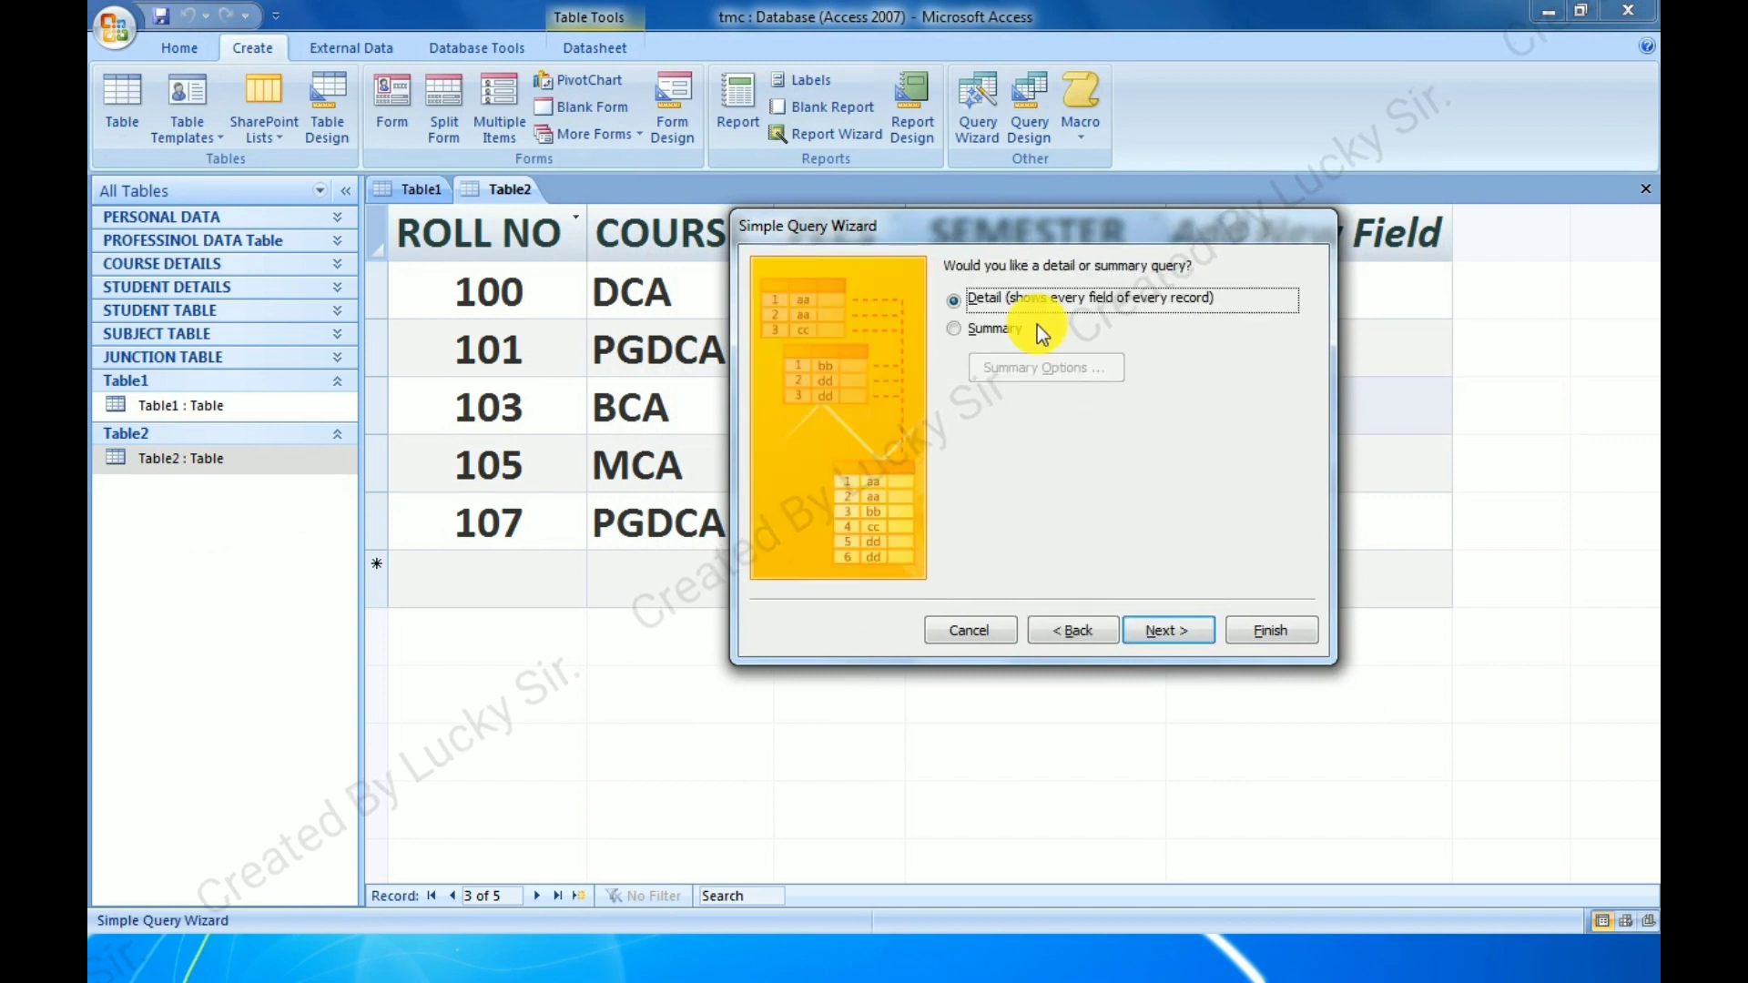
left_click(1166, 632)
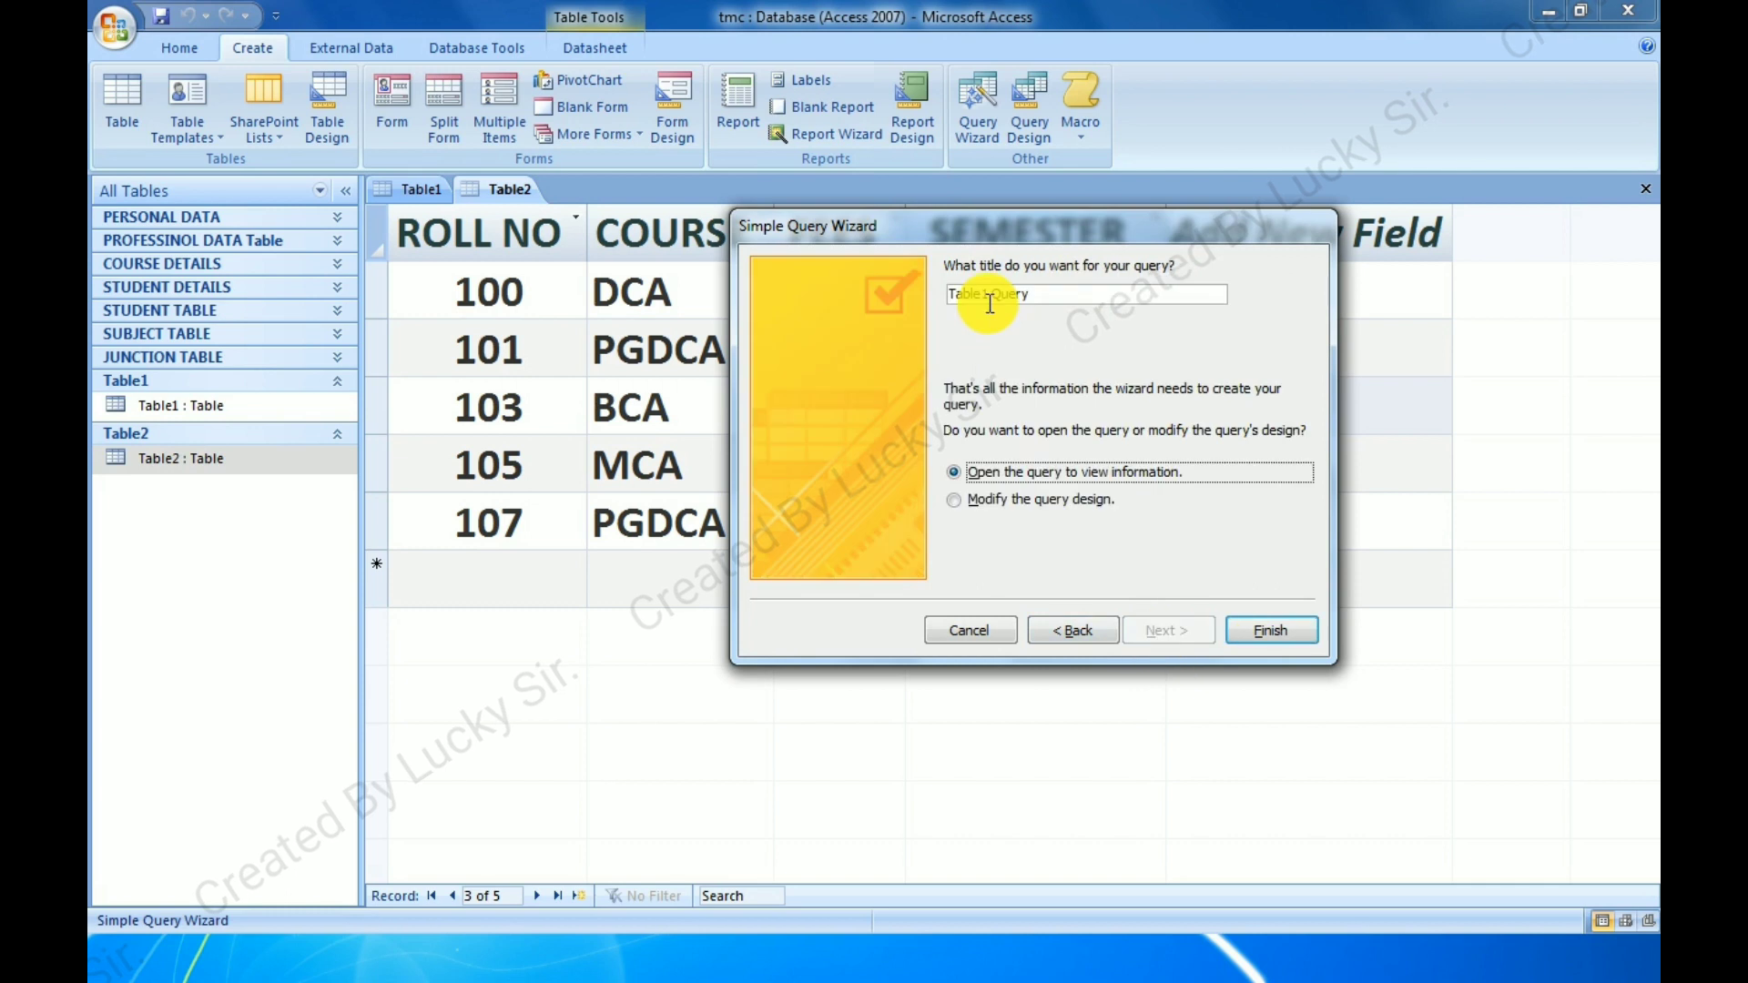
left_click(1046, 294)
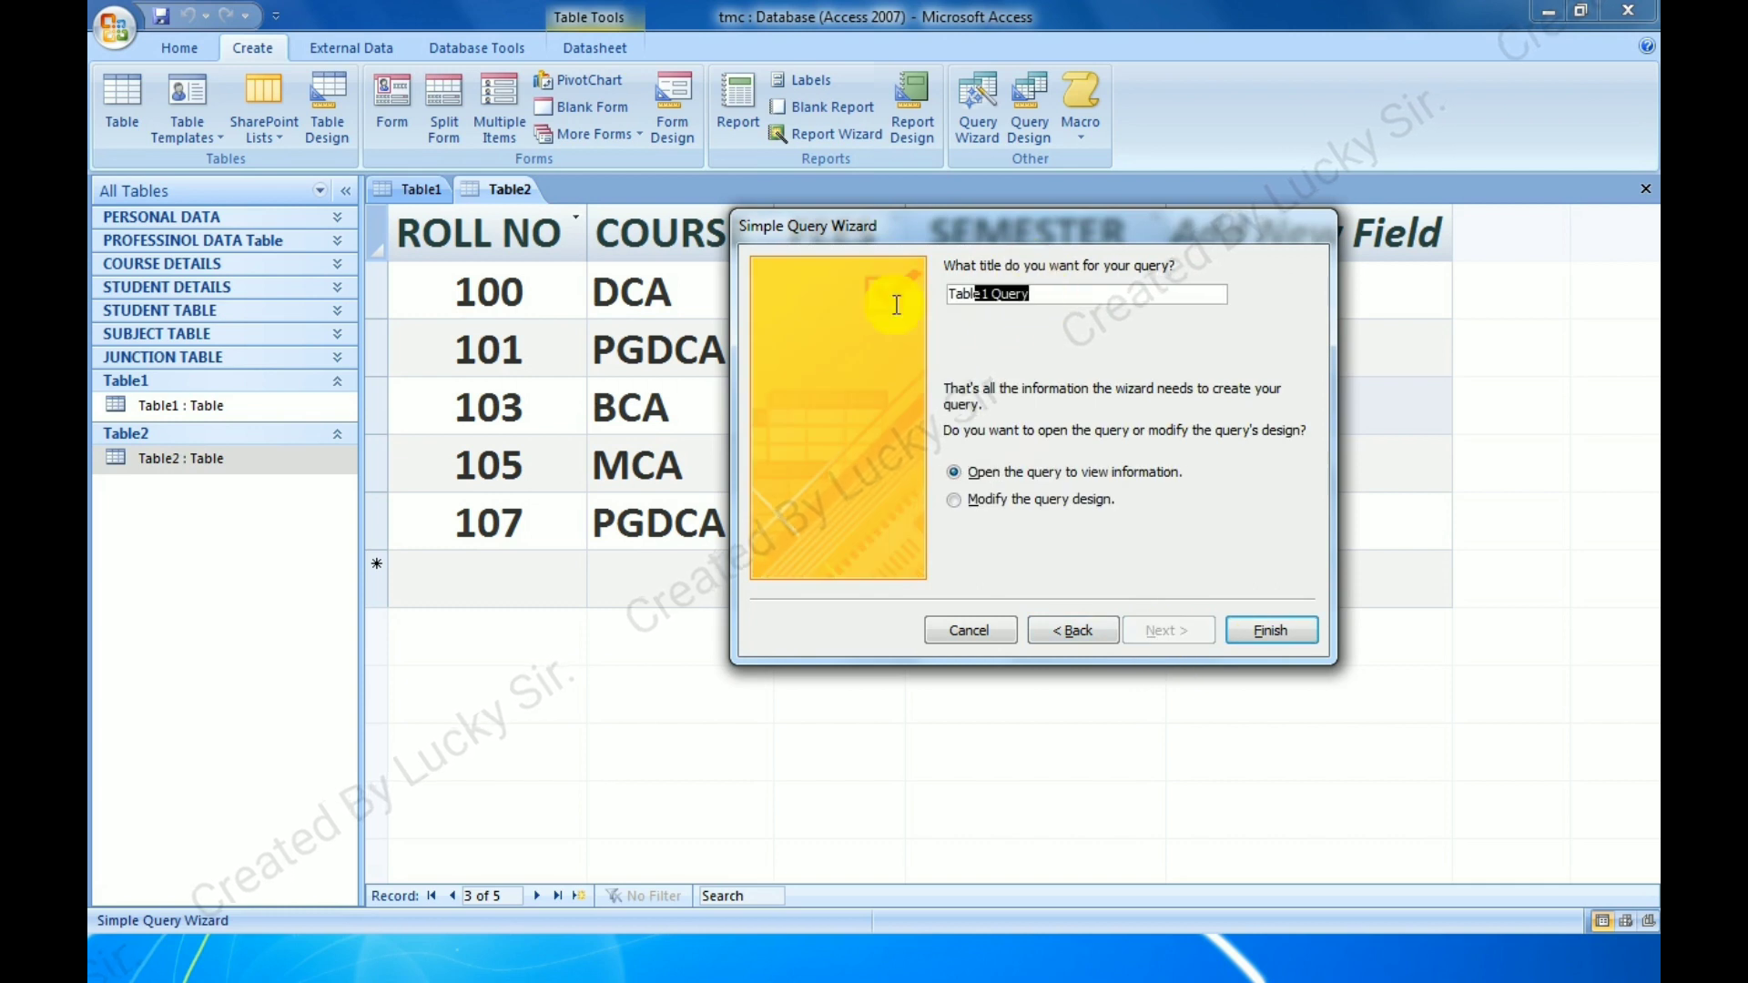
left_click_drag(1047, 294, 943, 291)
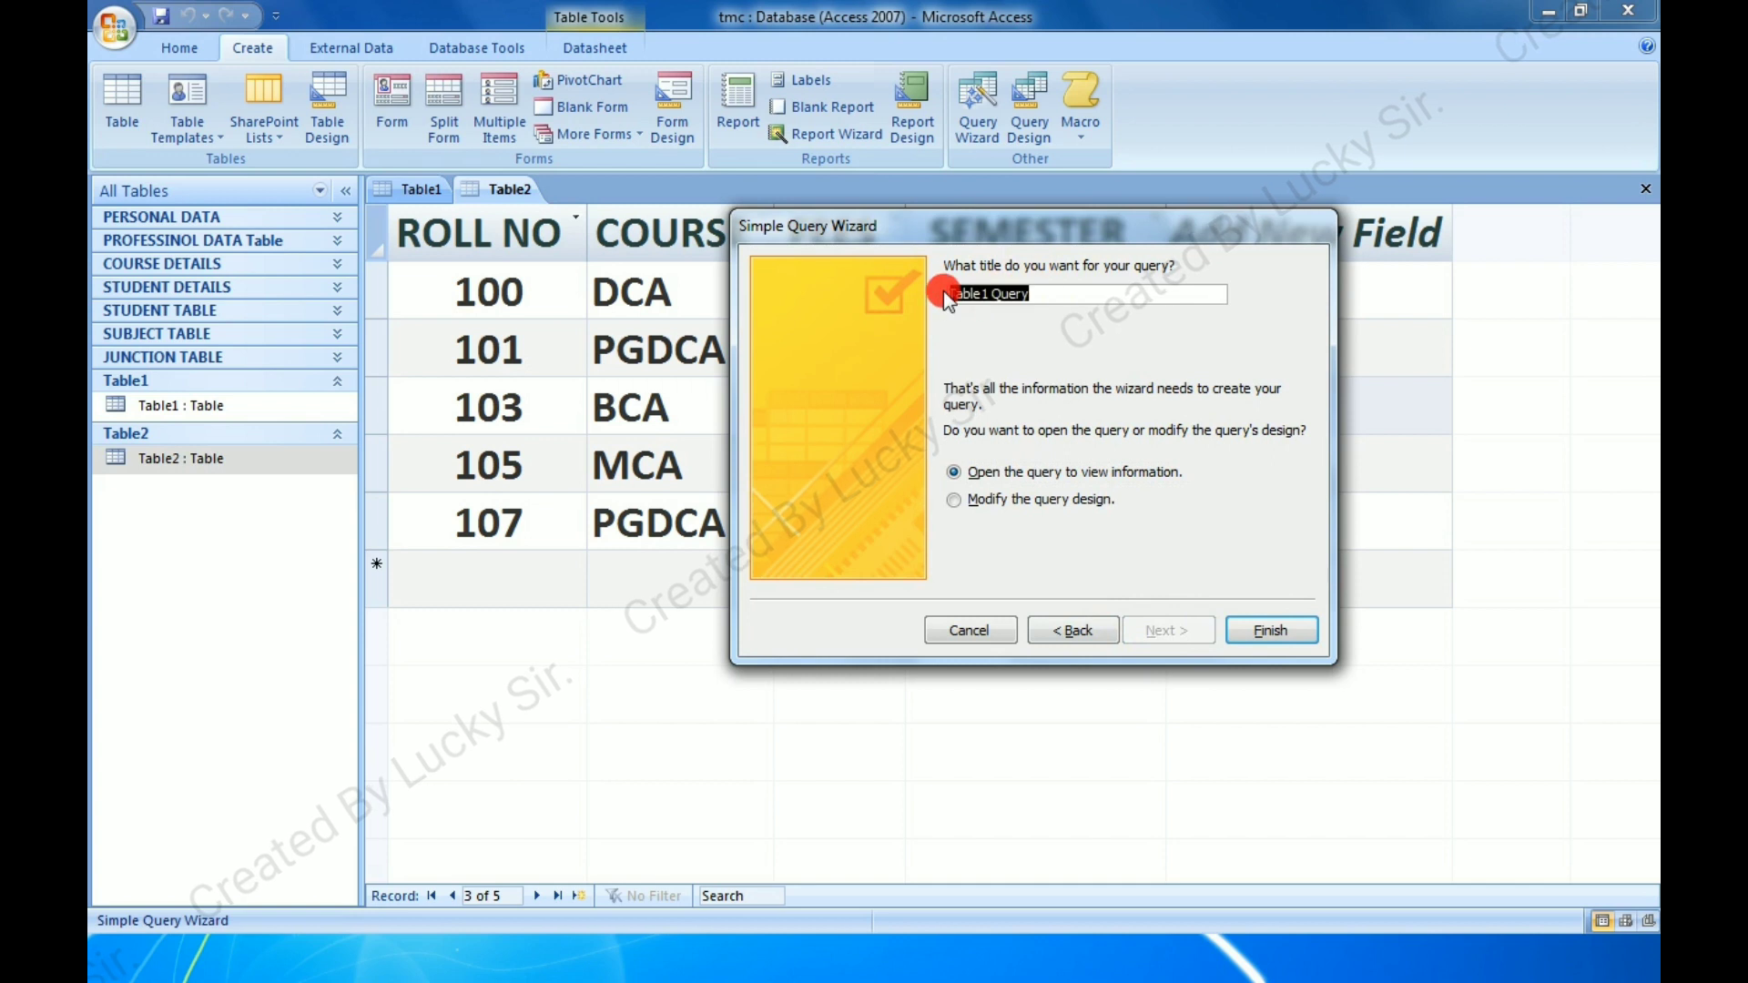
key("BackSpace")
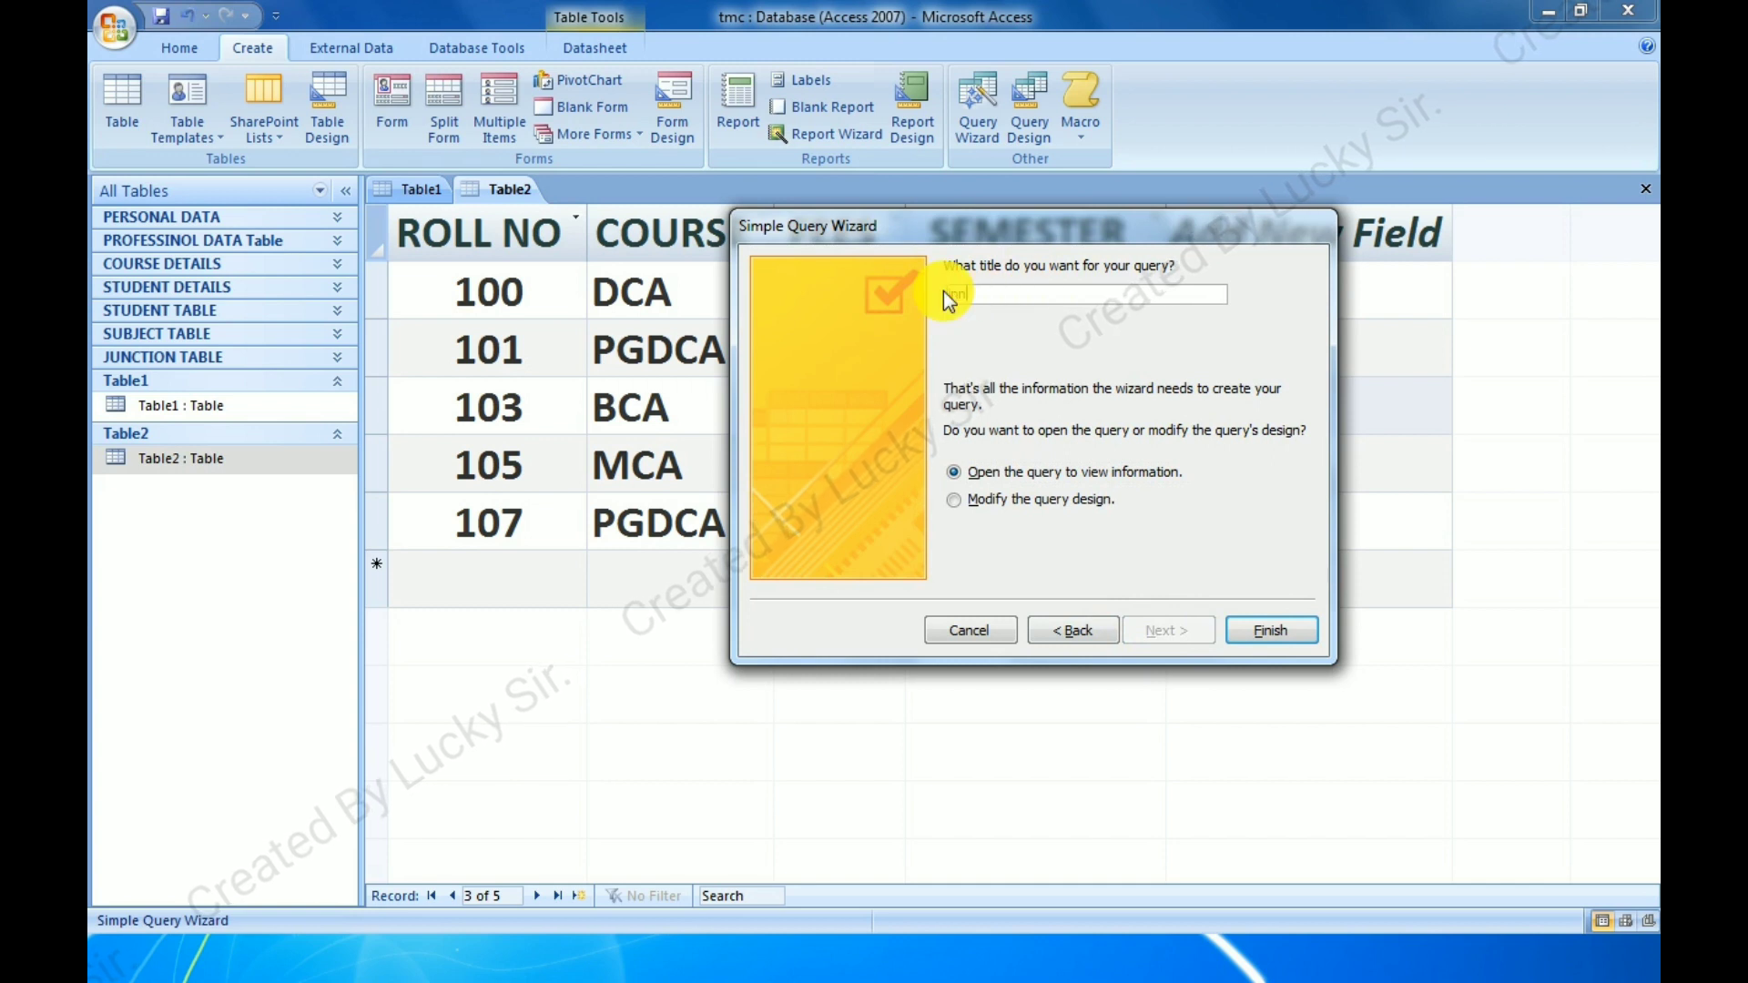
type("Inner j")
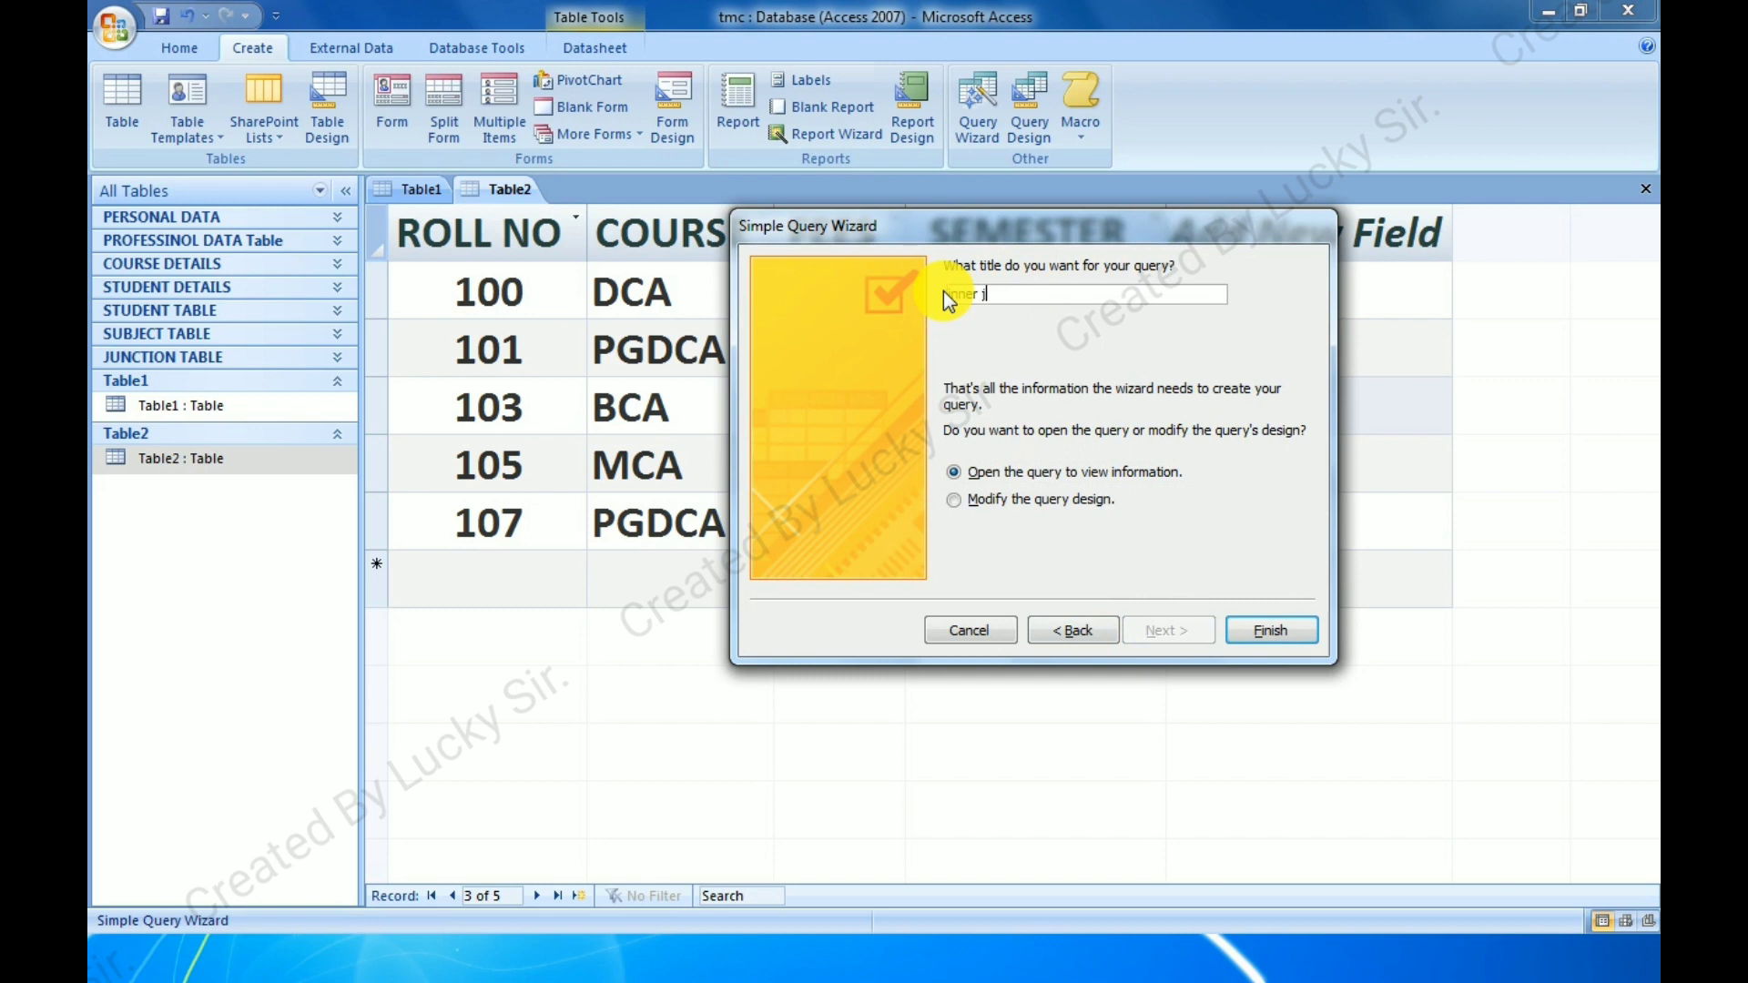
type("oin t")
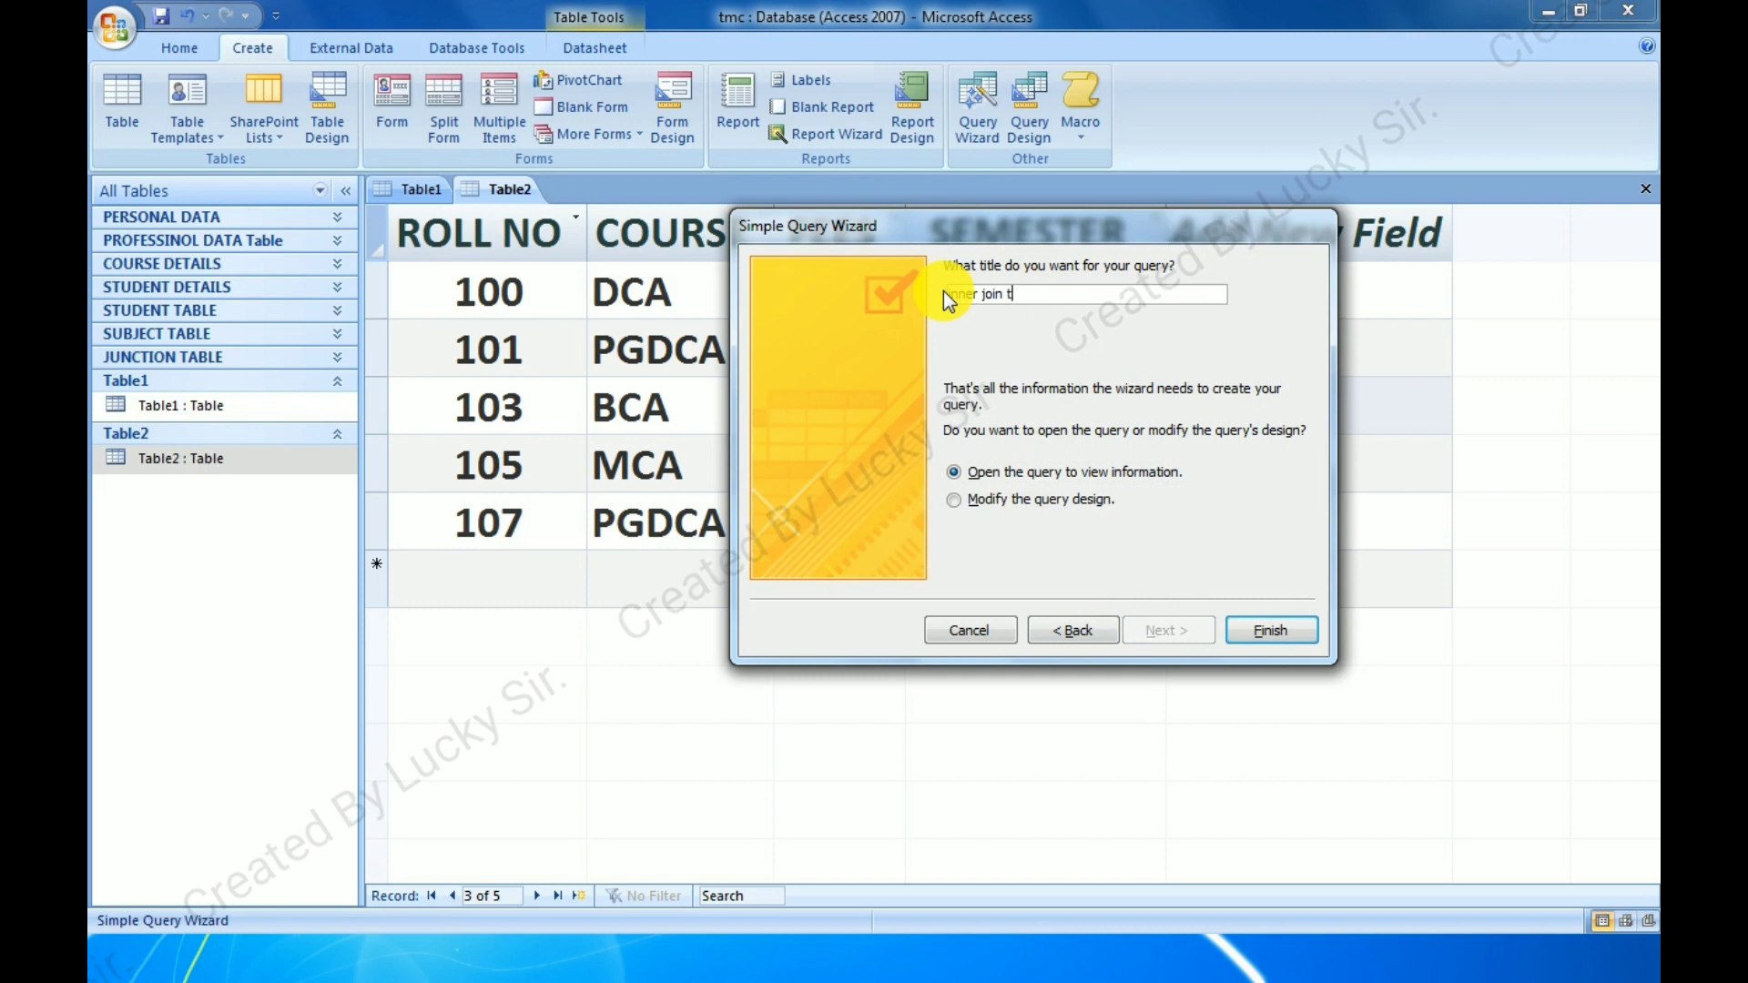
type("able")
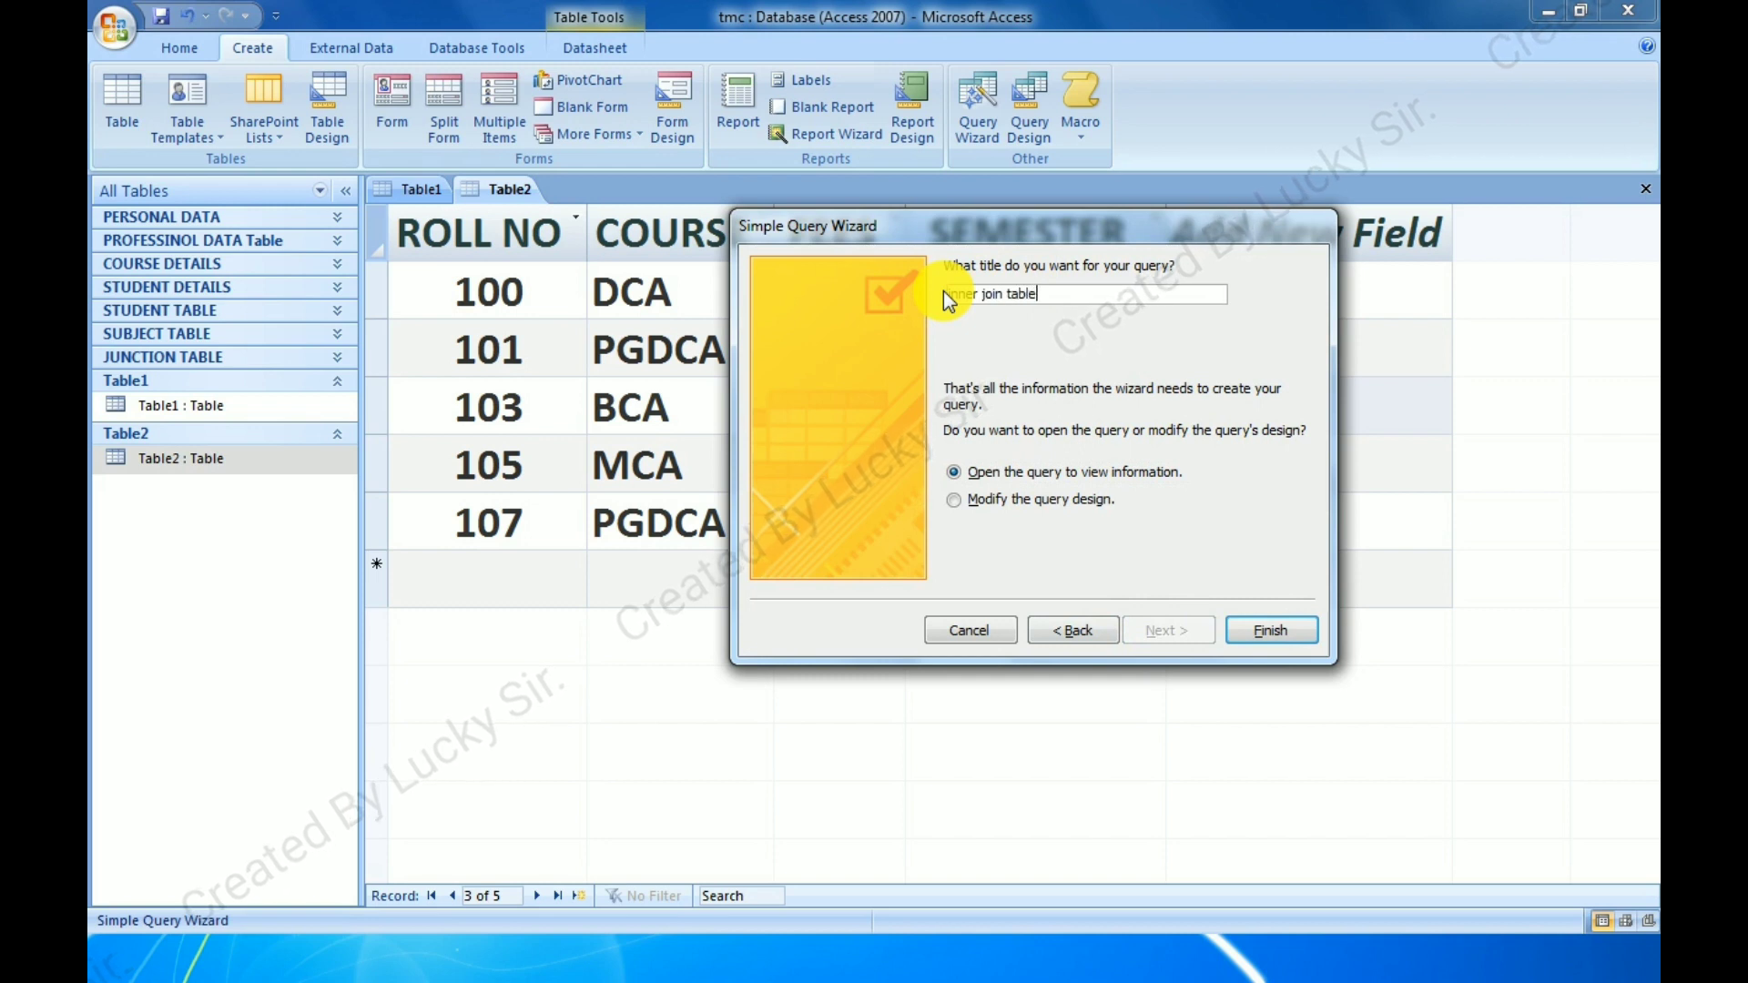
left_click(1245, 628)
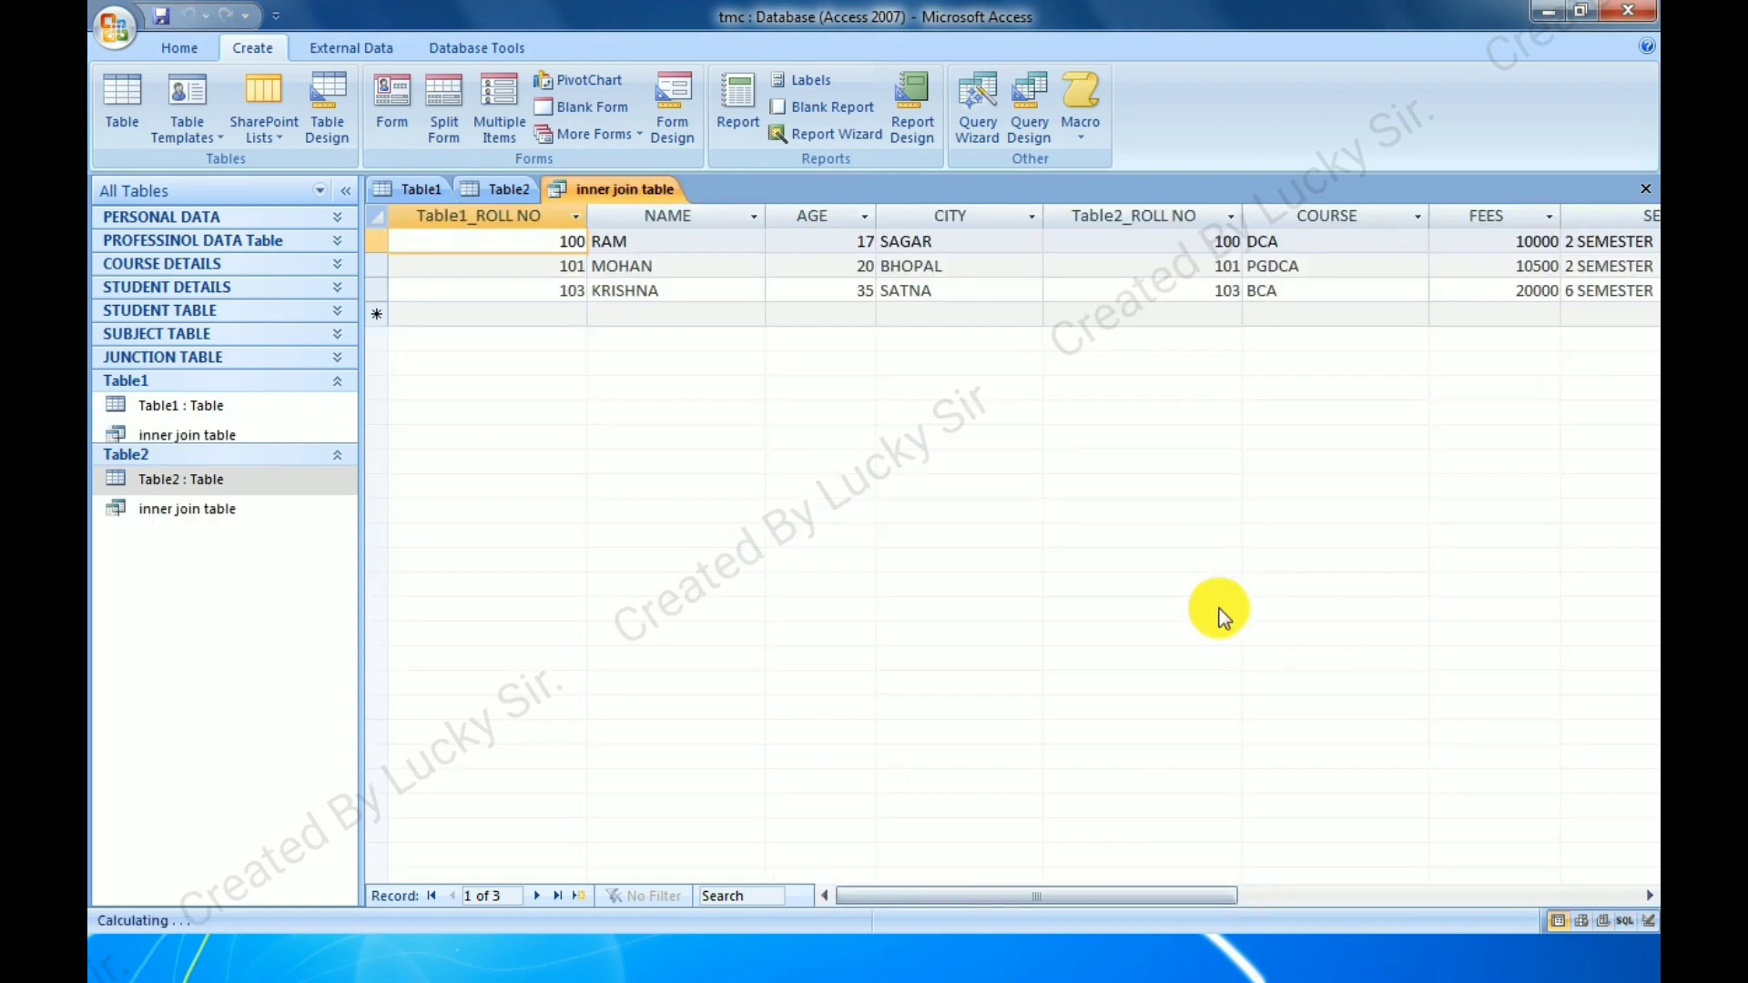
Narrow the columns of the inner join table query from Table1_ROLL NO through FEES so they sit close to their contents.
left_click_drag(587, 219, 530, 216)
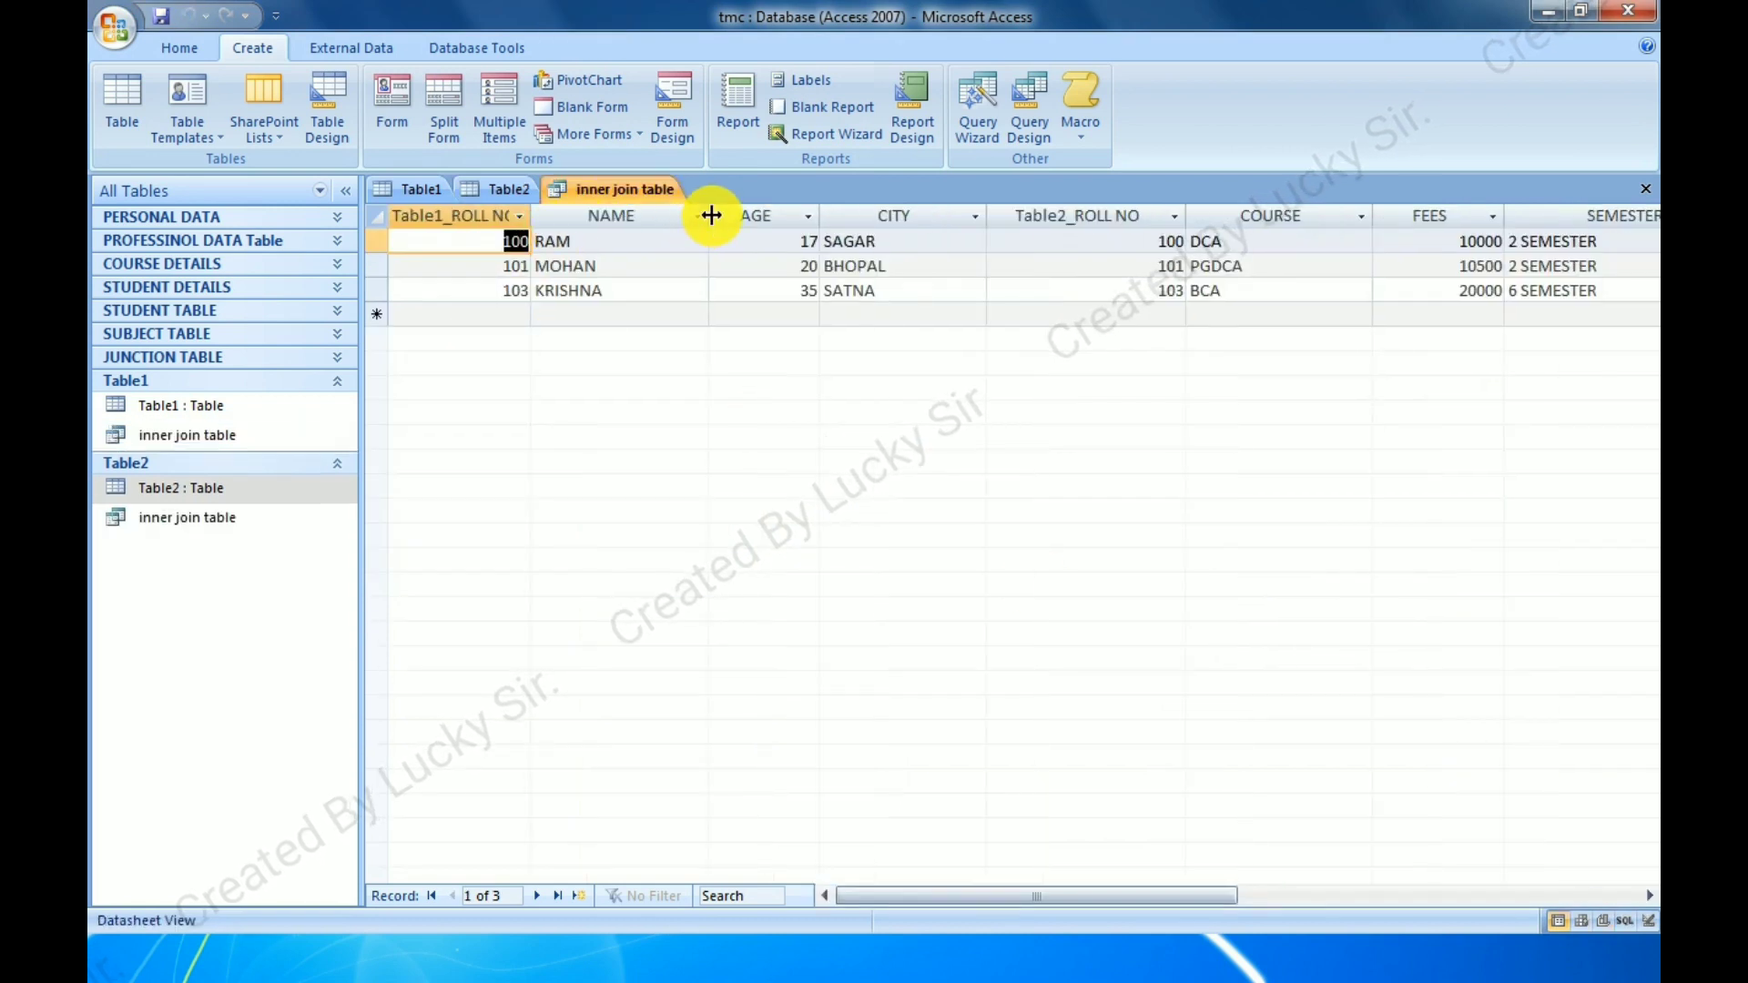
left_click_drag(709, 216, 614, 219)
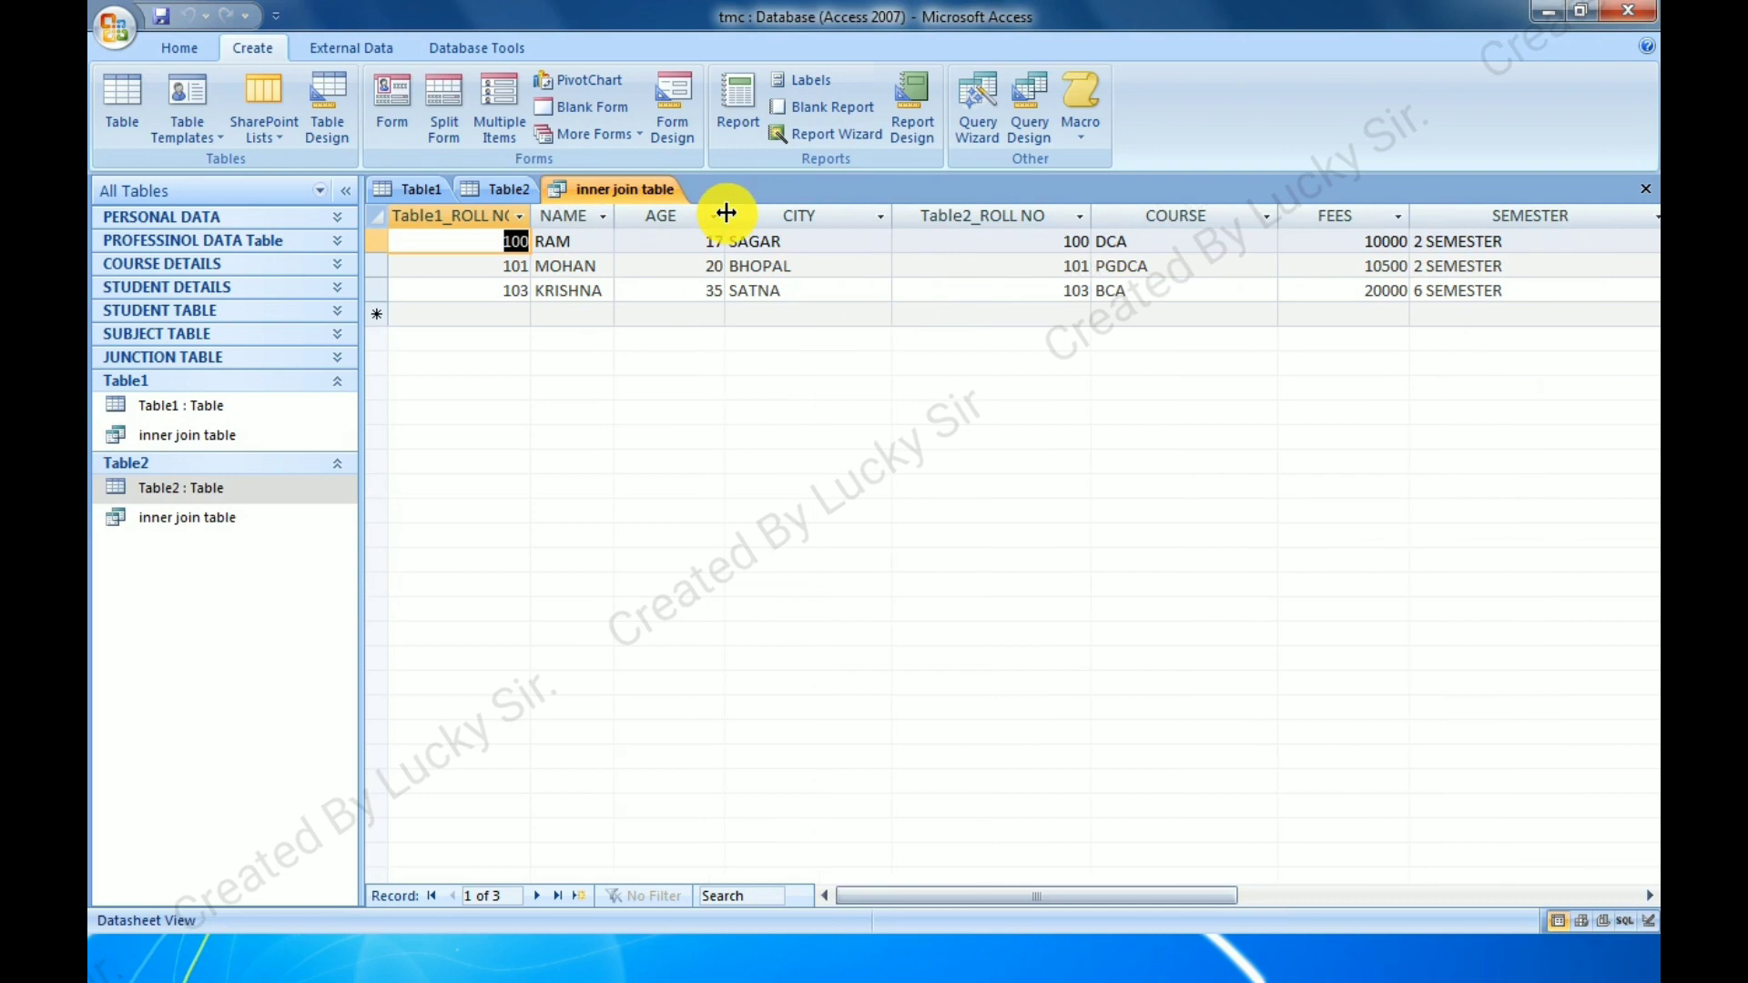
left_click_drag(726, 216, 665, 219)
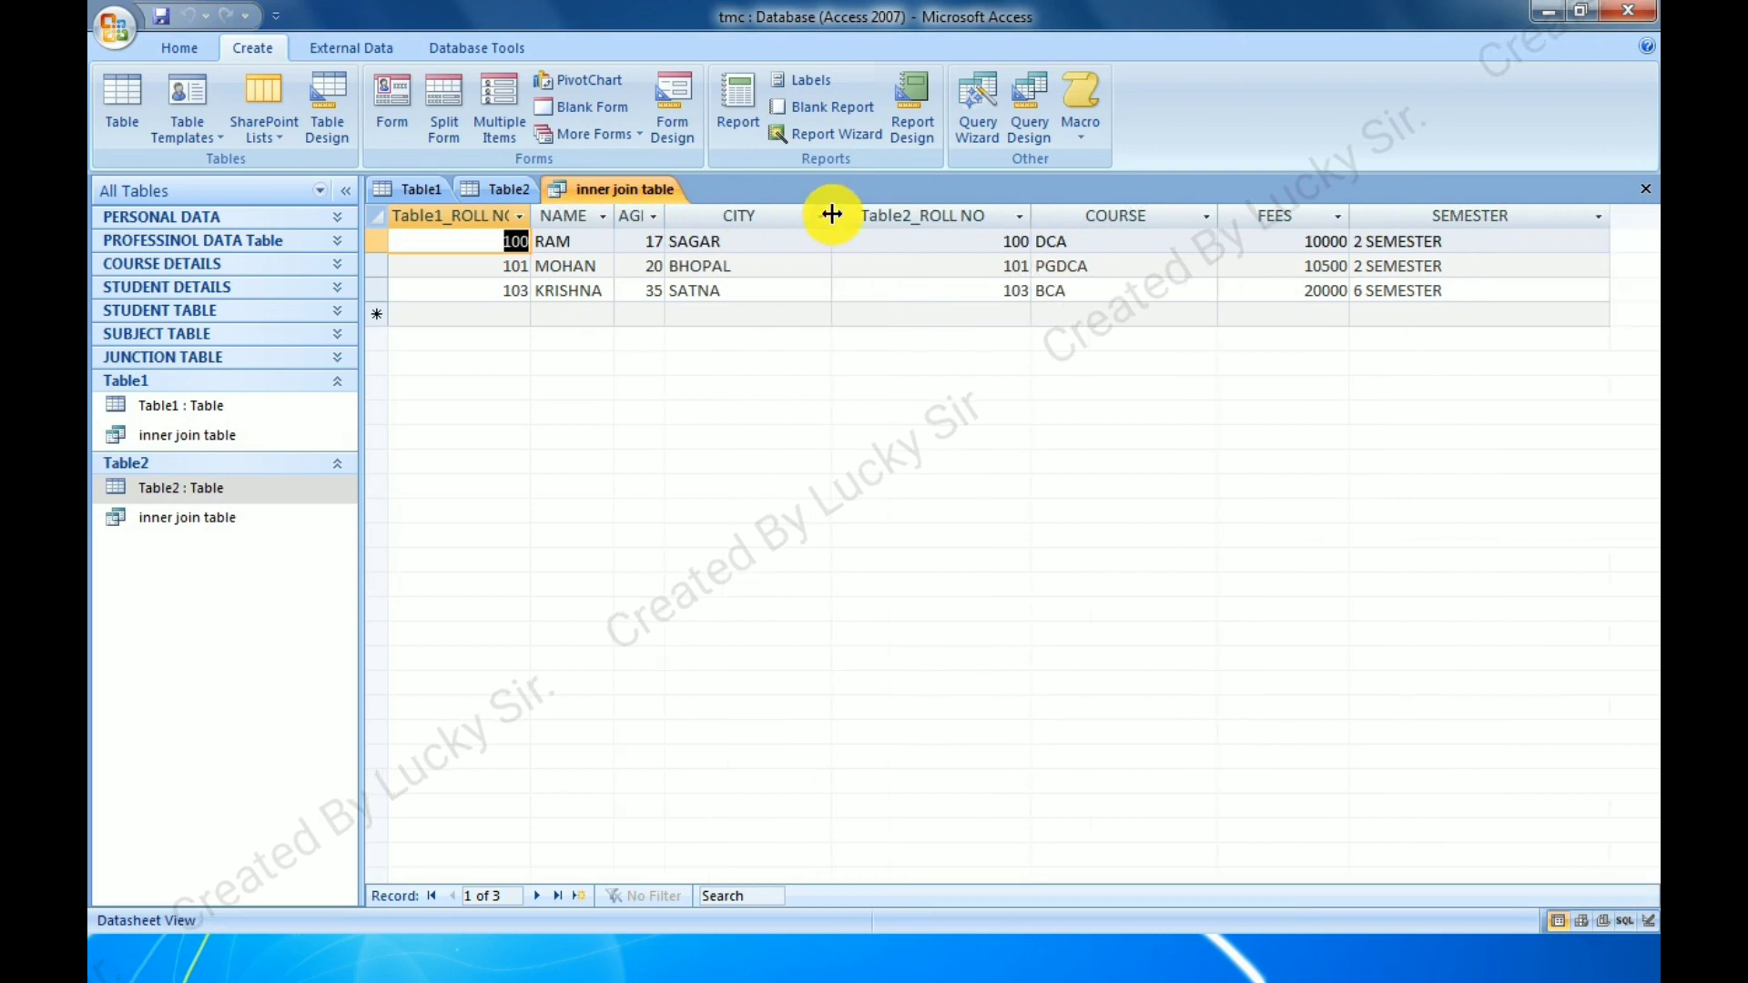
left_click_drag(832, 215, 745, 223)
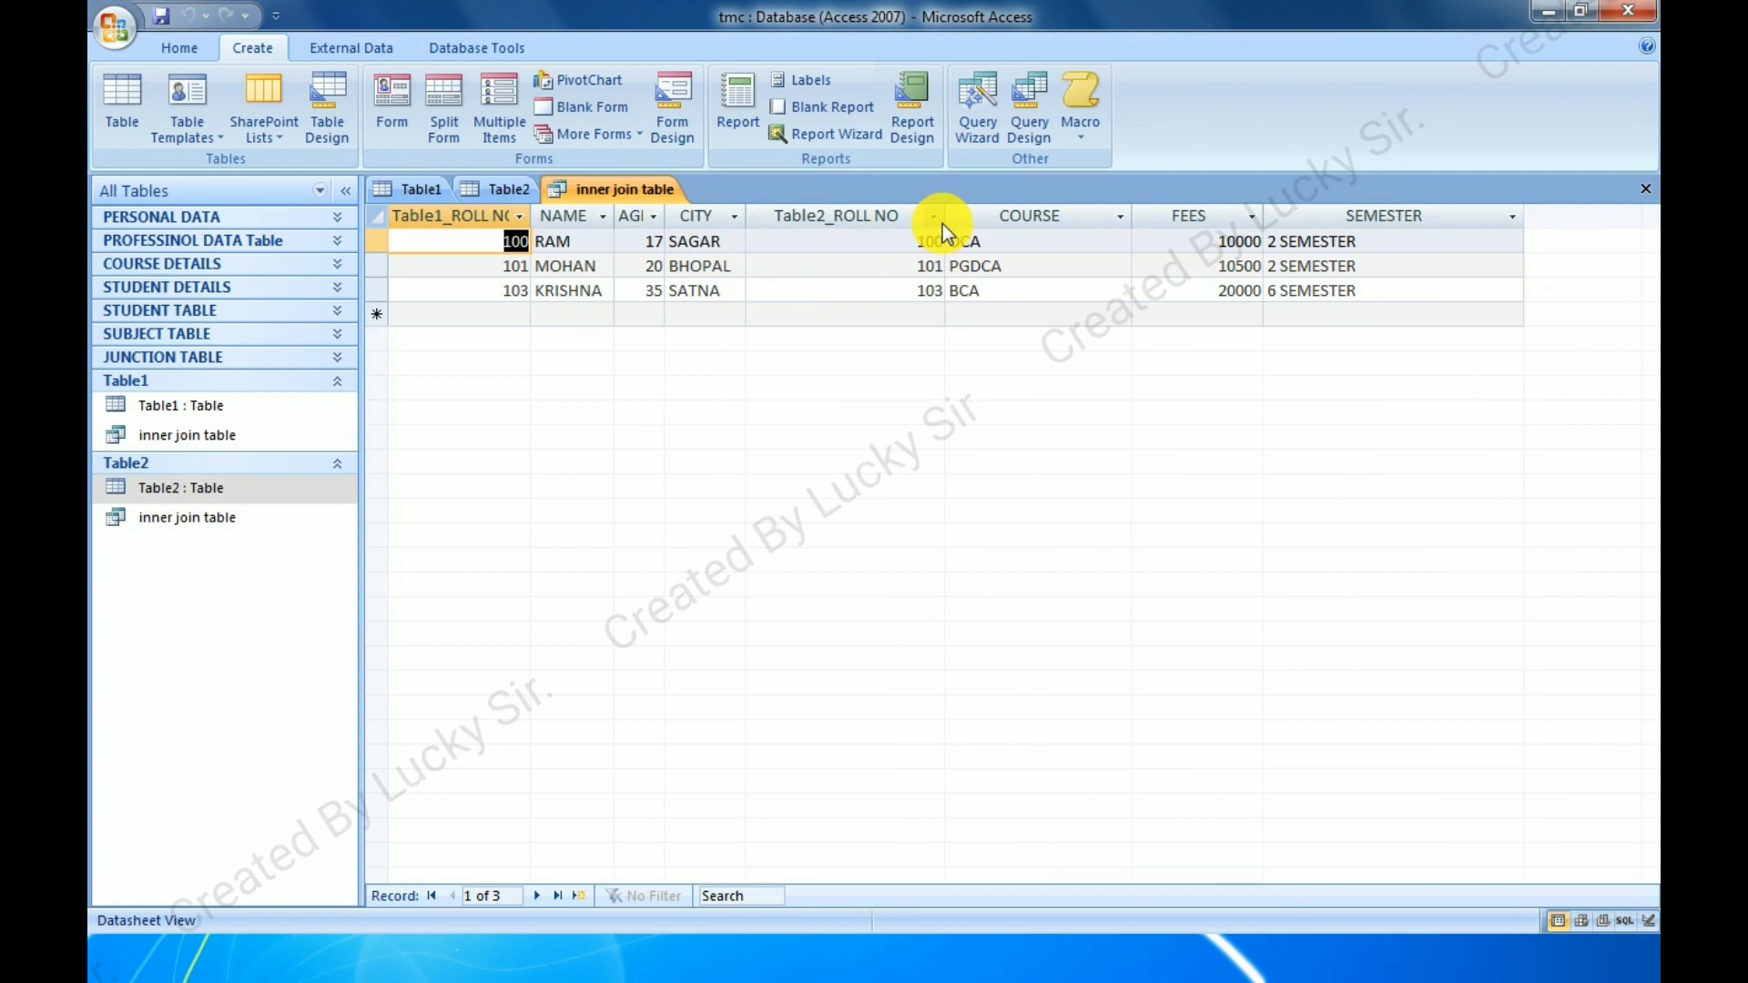
left_click_drag(944, 218, 792, 223)
left_click_drag(979, 216, 885, 238)
left_click_drag(1014, 219, 935, 218)
Set the query datasheet's font size to 26 and make its text bold.
left_click(210, 48)
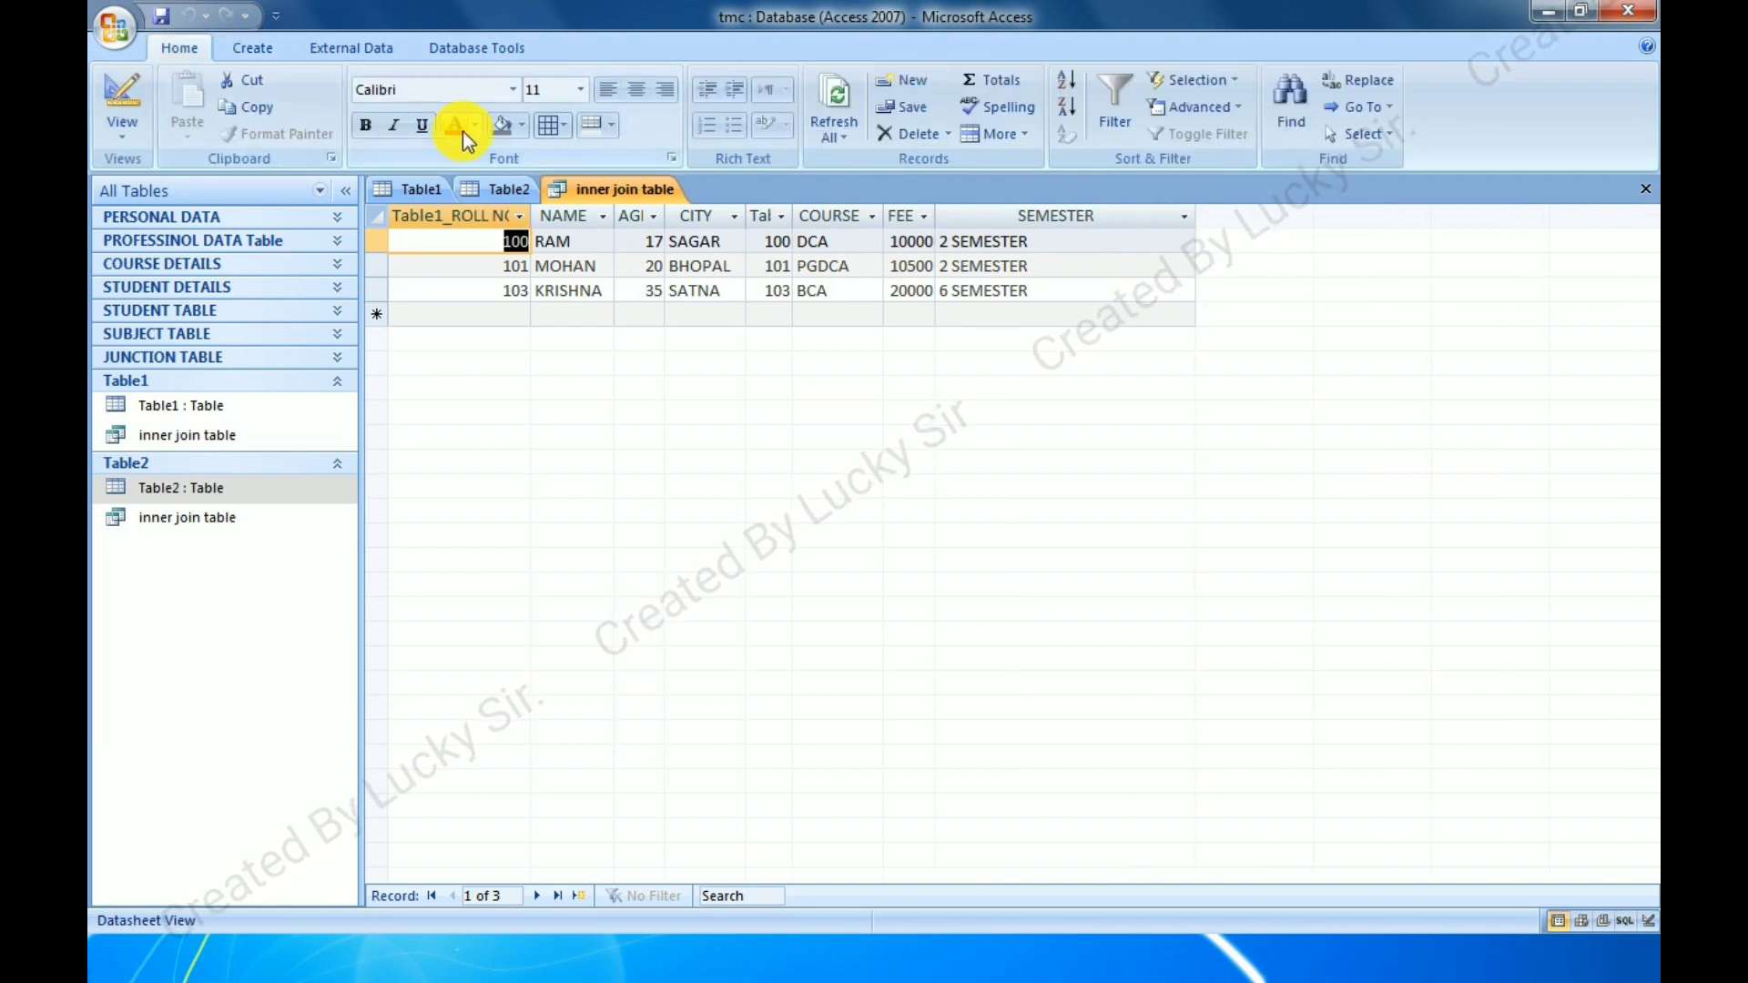
left_click(580, 89)
left_click(544, 346)
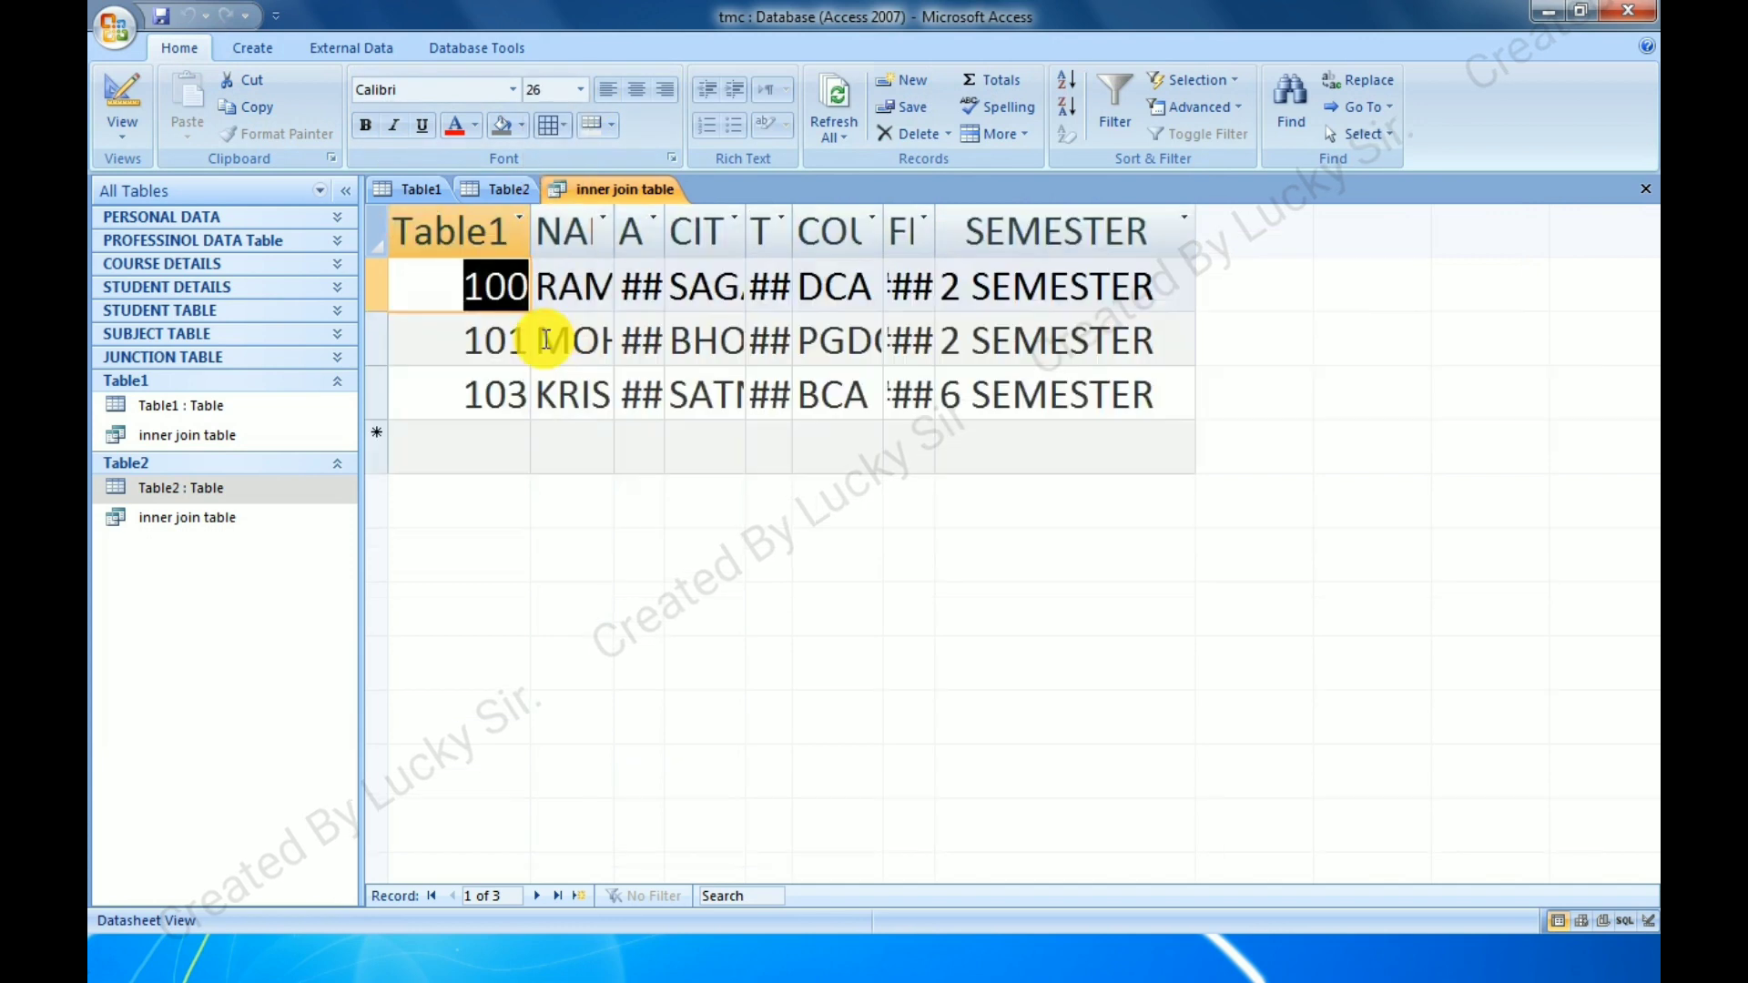
left_click(366, 126)
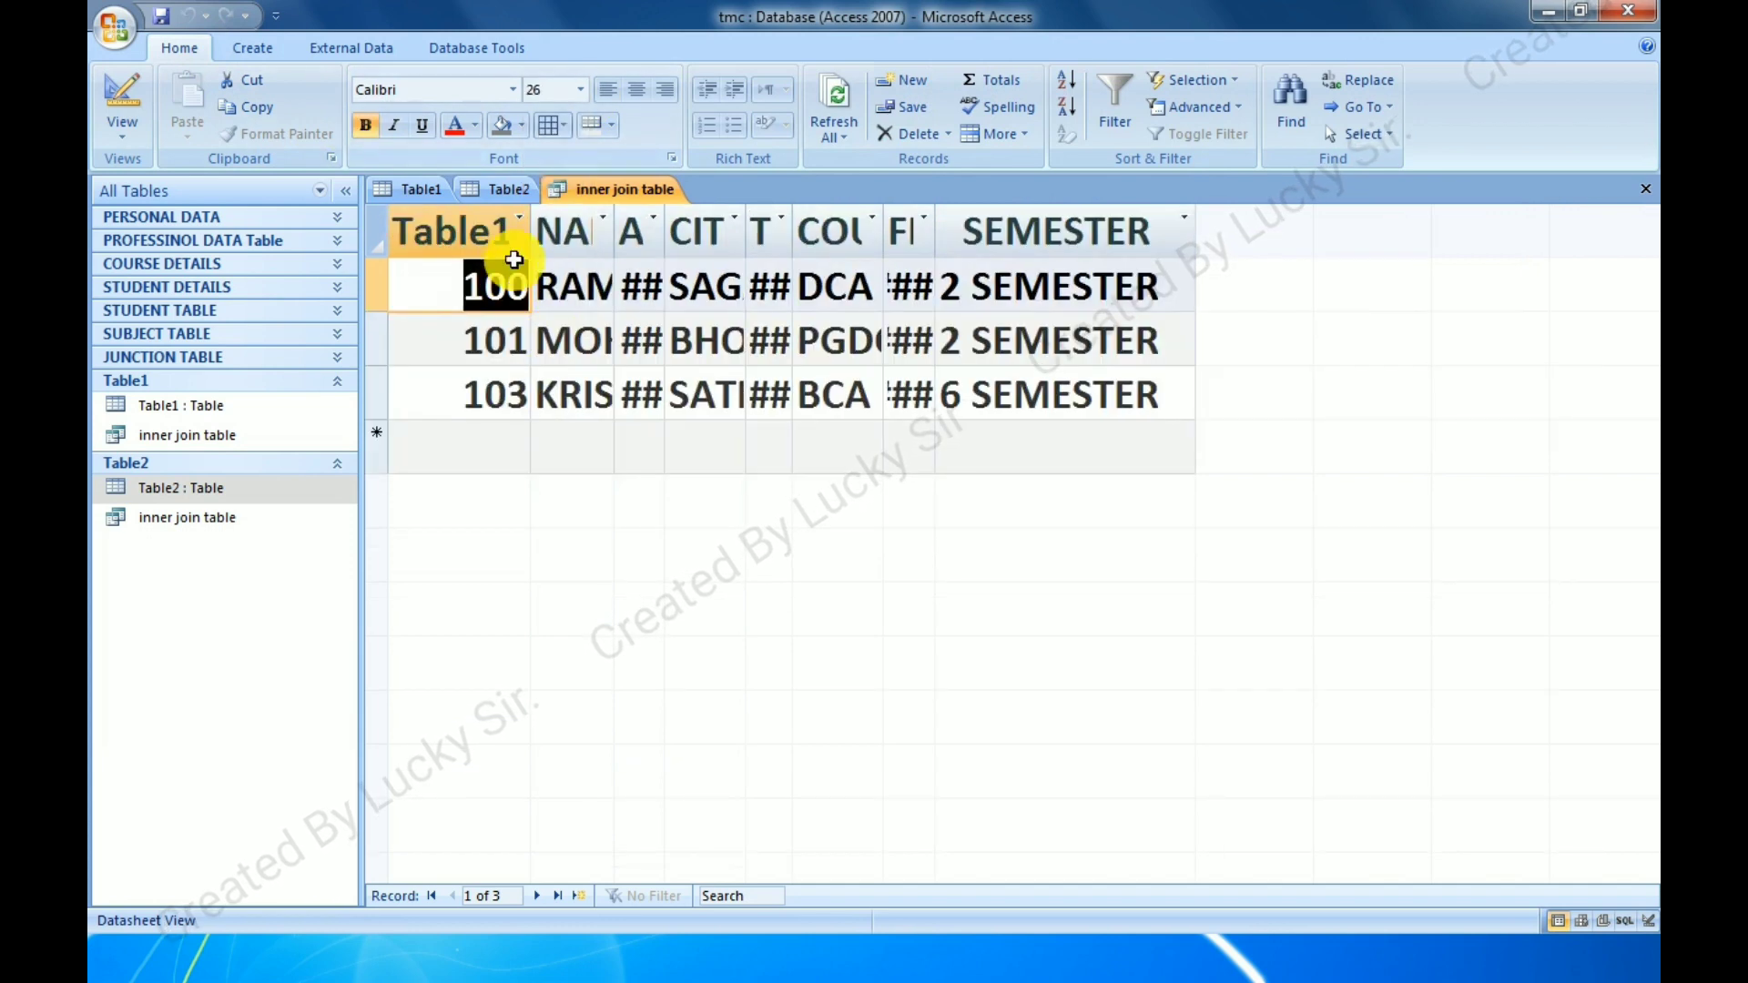
Widen the AGE, Table2_ROLL NO, FEES and COURSE columns to fit the enlarged text.
left_click_drag(669, 221, 708, 223)
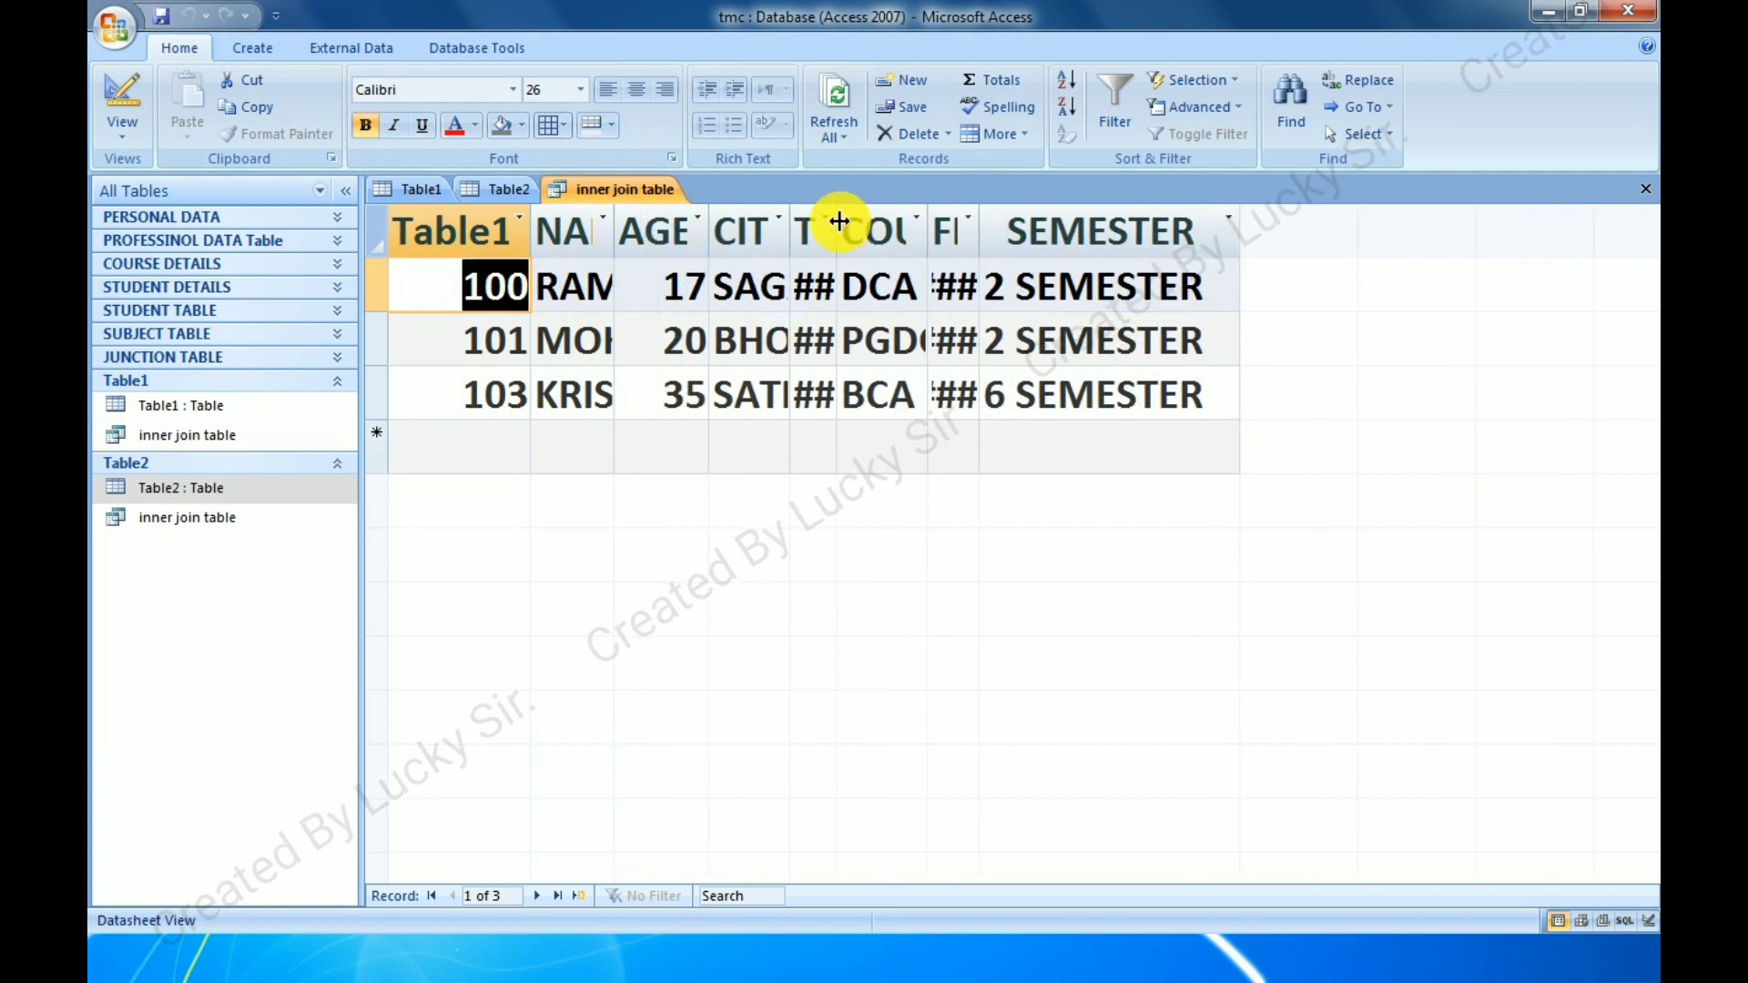
left_click_drag(836, 223, 865, 234)
left_click_drag(1007, 231, 1077, 240)
left_click(813, 435)
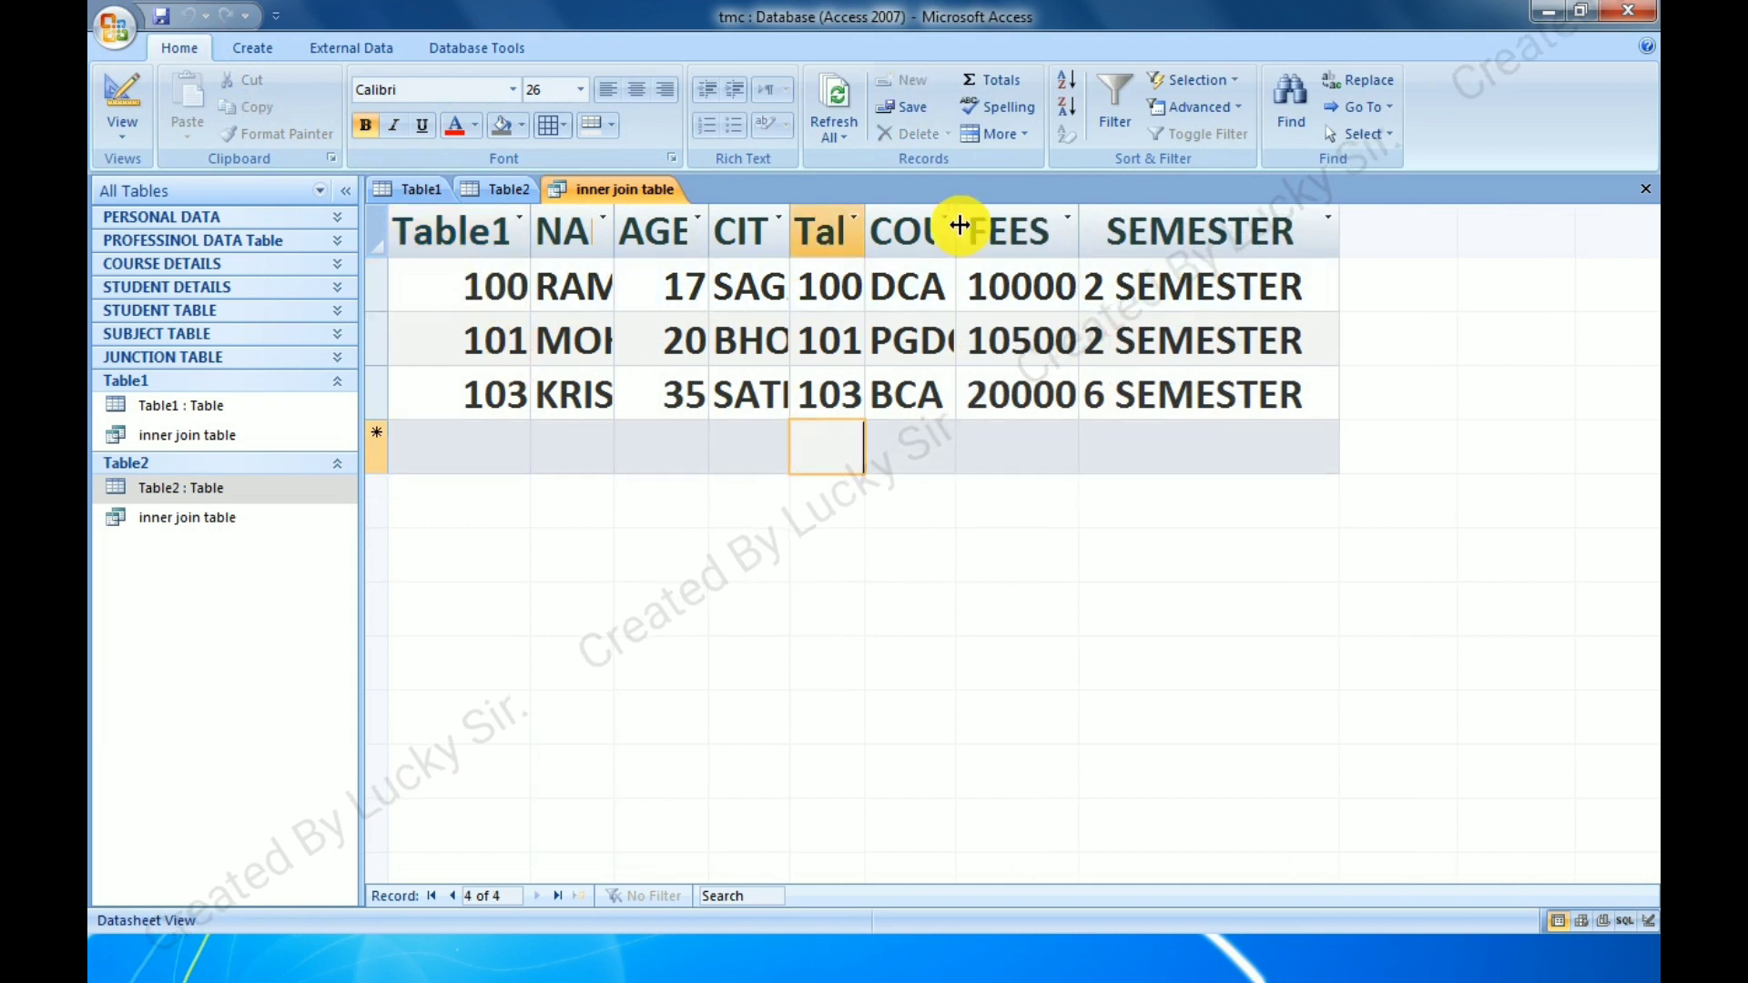
left_click_drag(954, 227, 1033, 234)
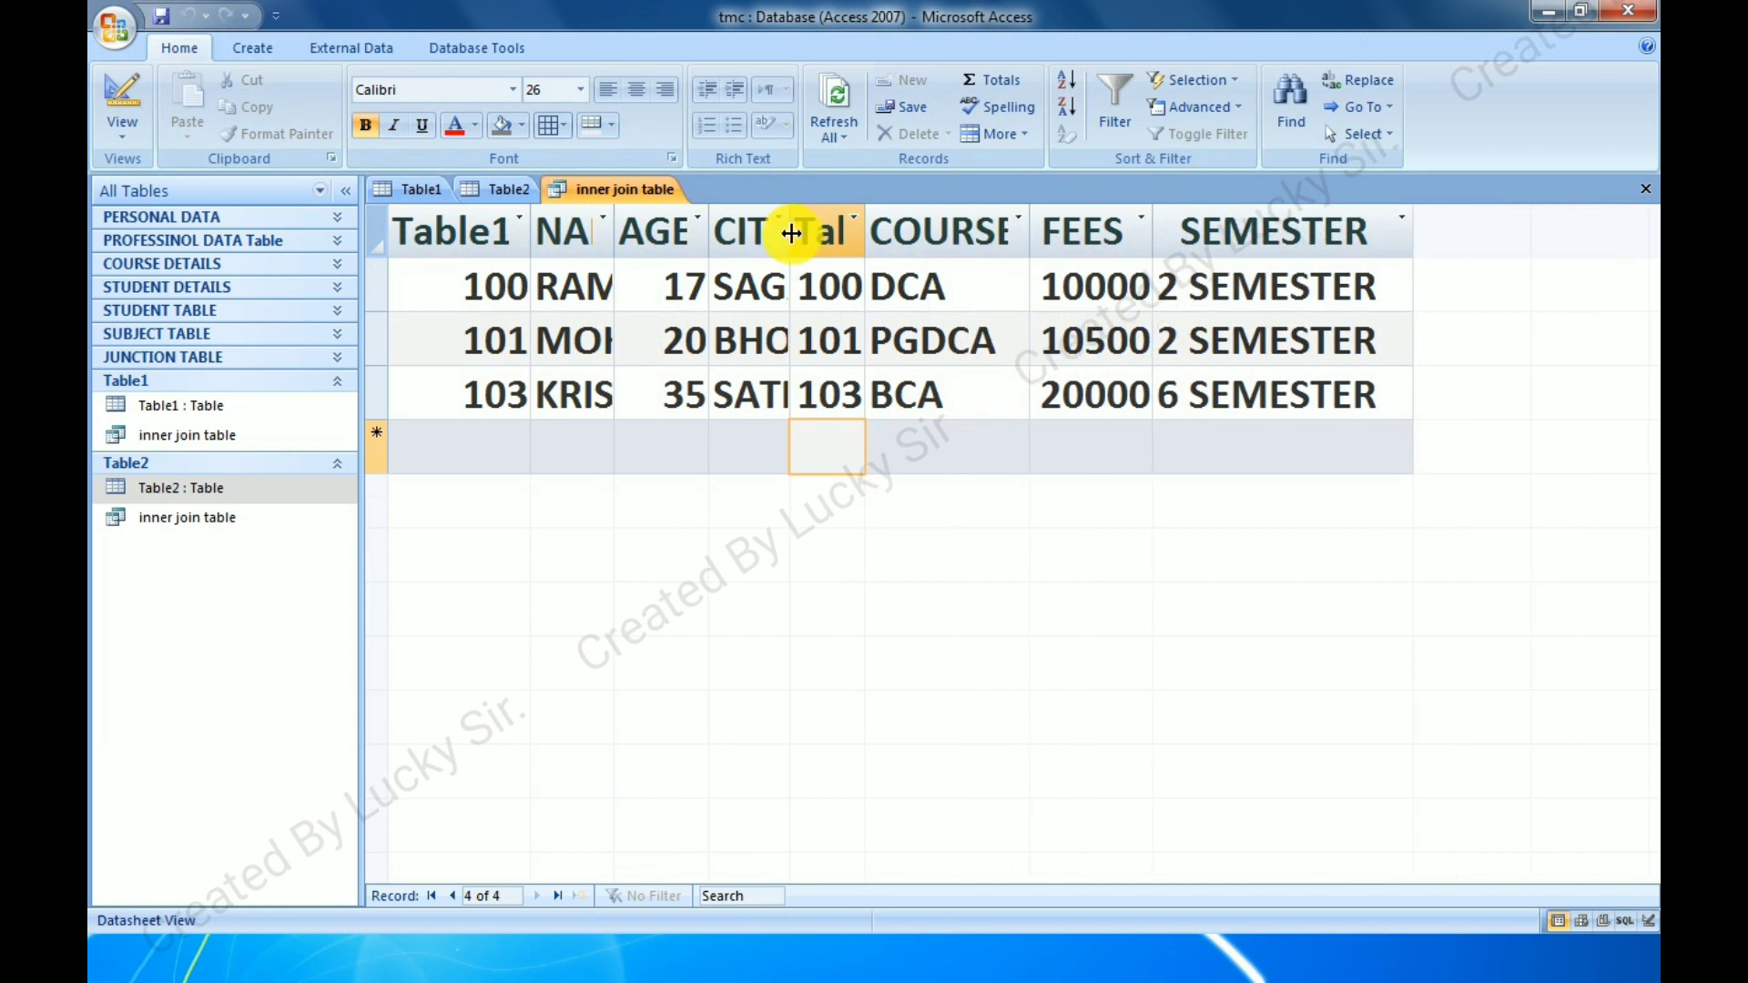
Widen the CITY, Table2_ROLL NO and NAME columns so that the city and student names fit.
left_click_drag(798, 228, 970, 234)
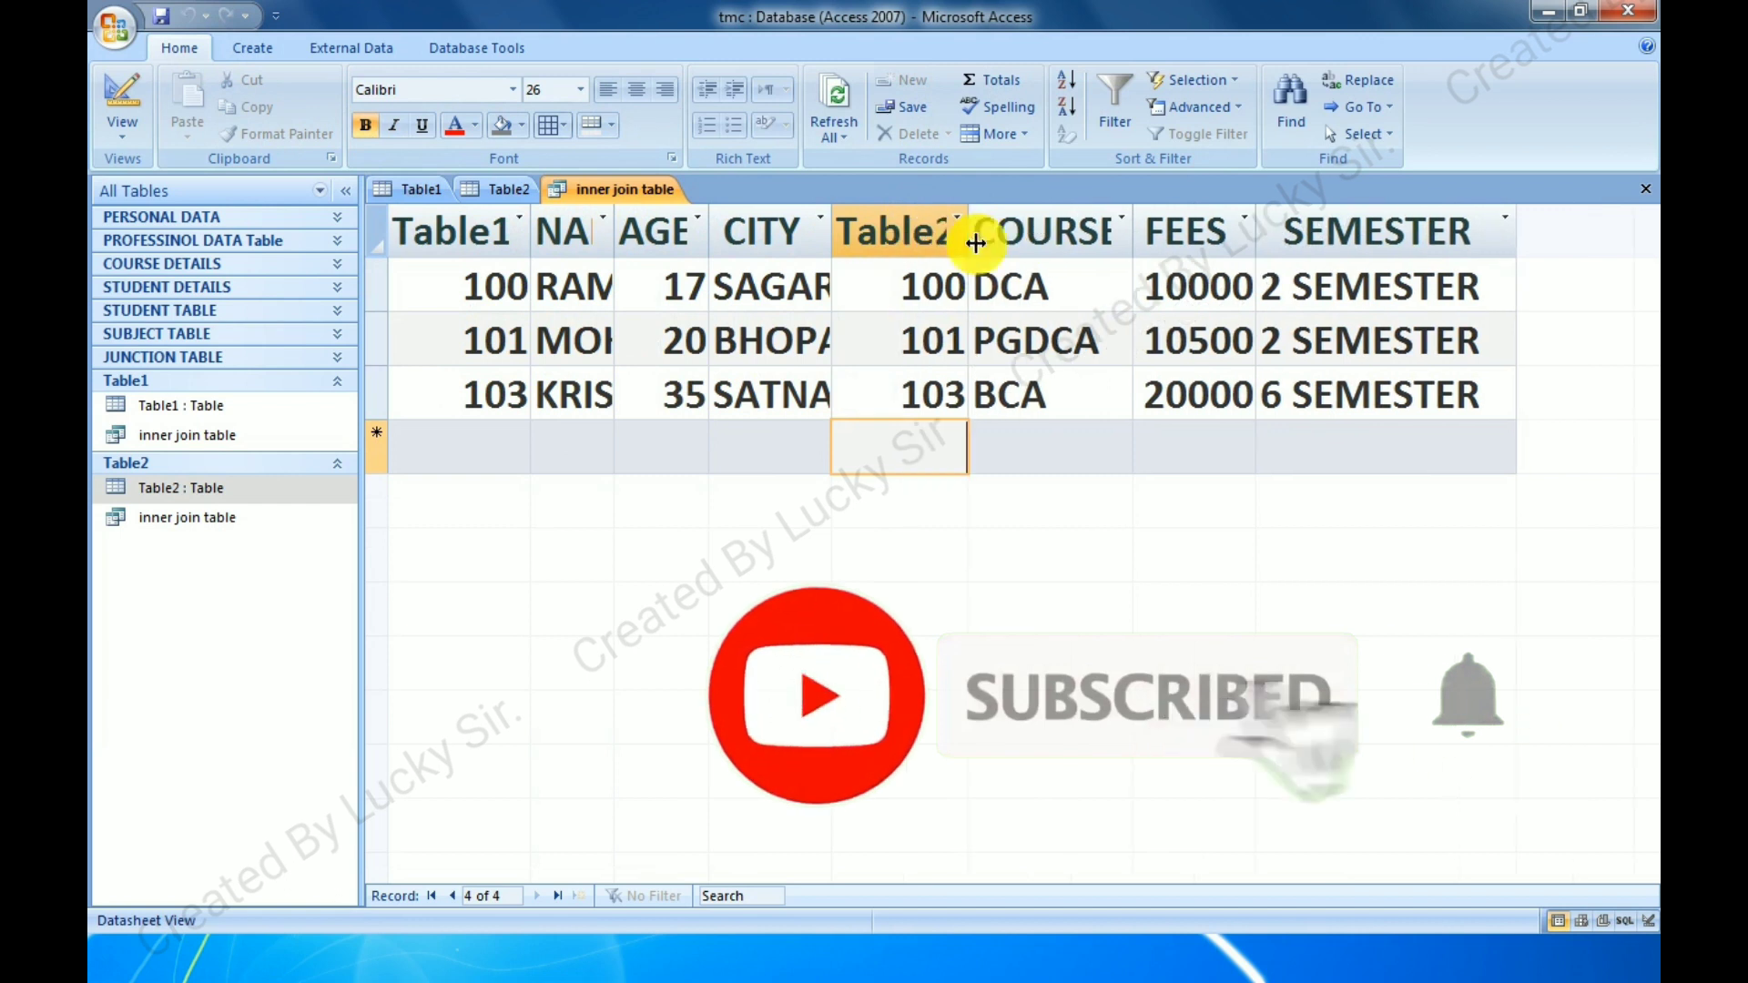
left_click(820, 219)
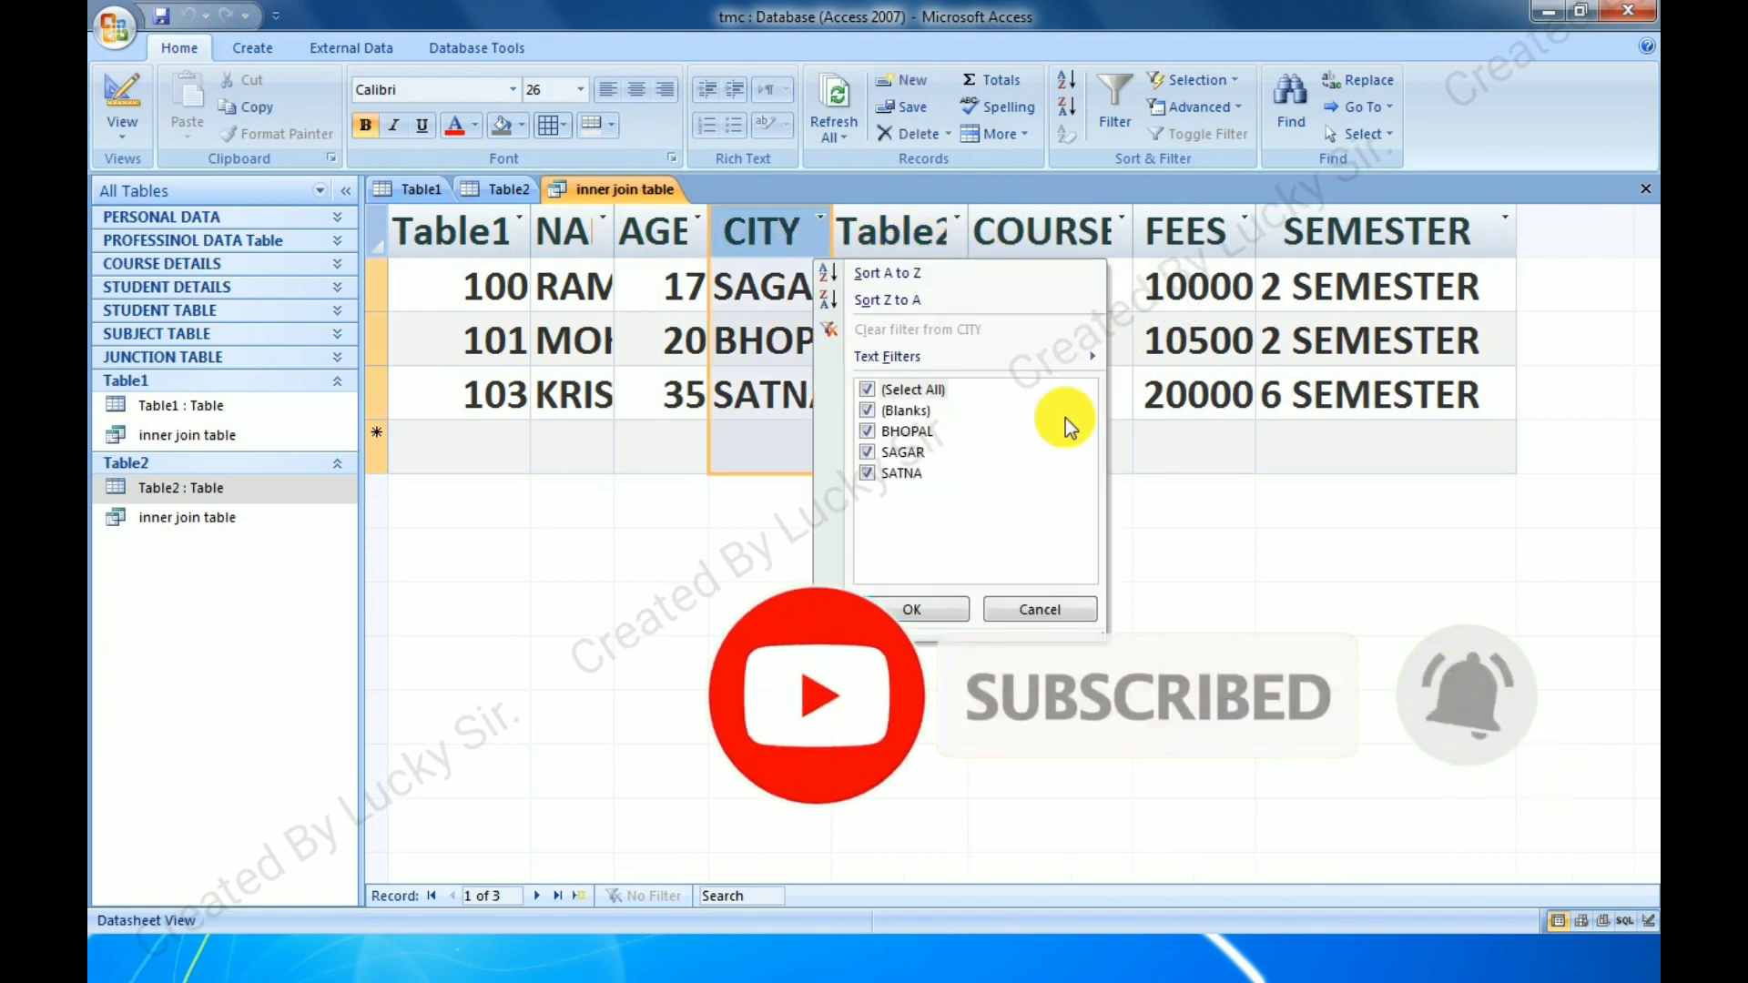
left_click(1013, 610)
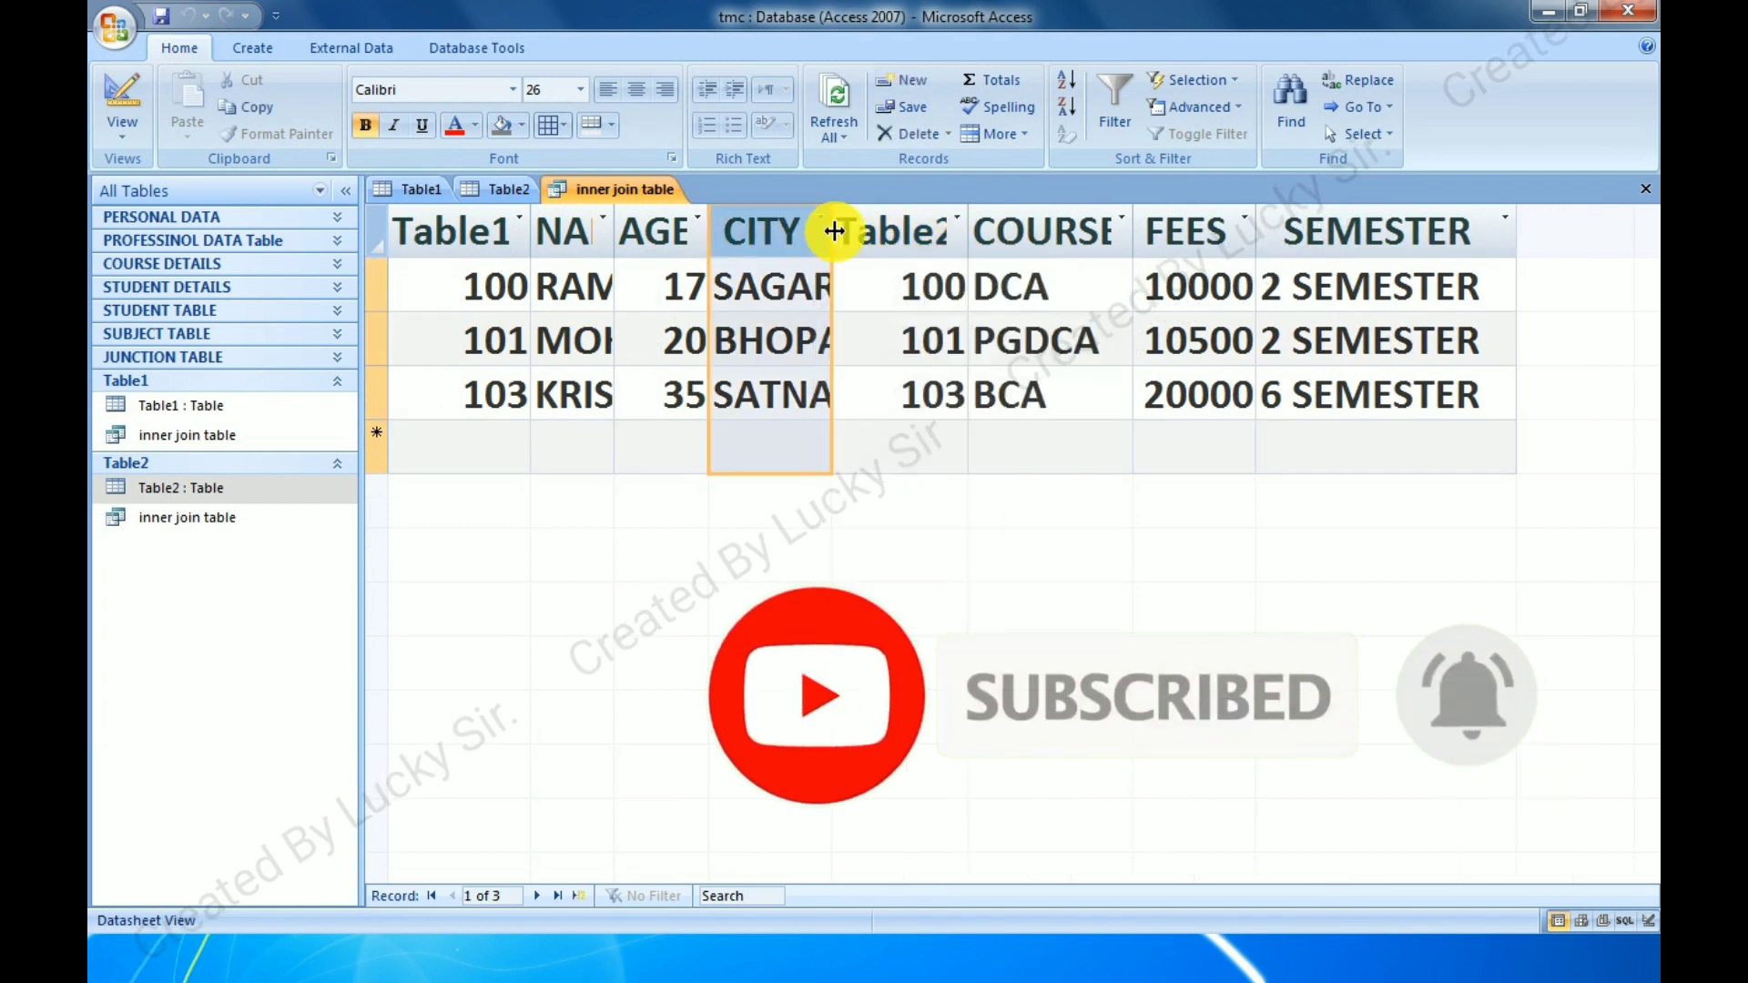
left_click_drag(831, 230, 925, 242)
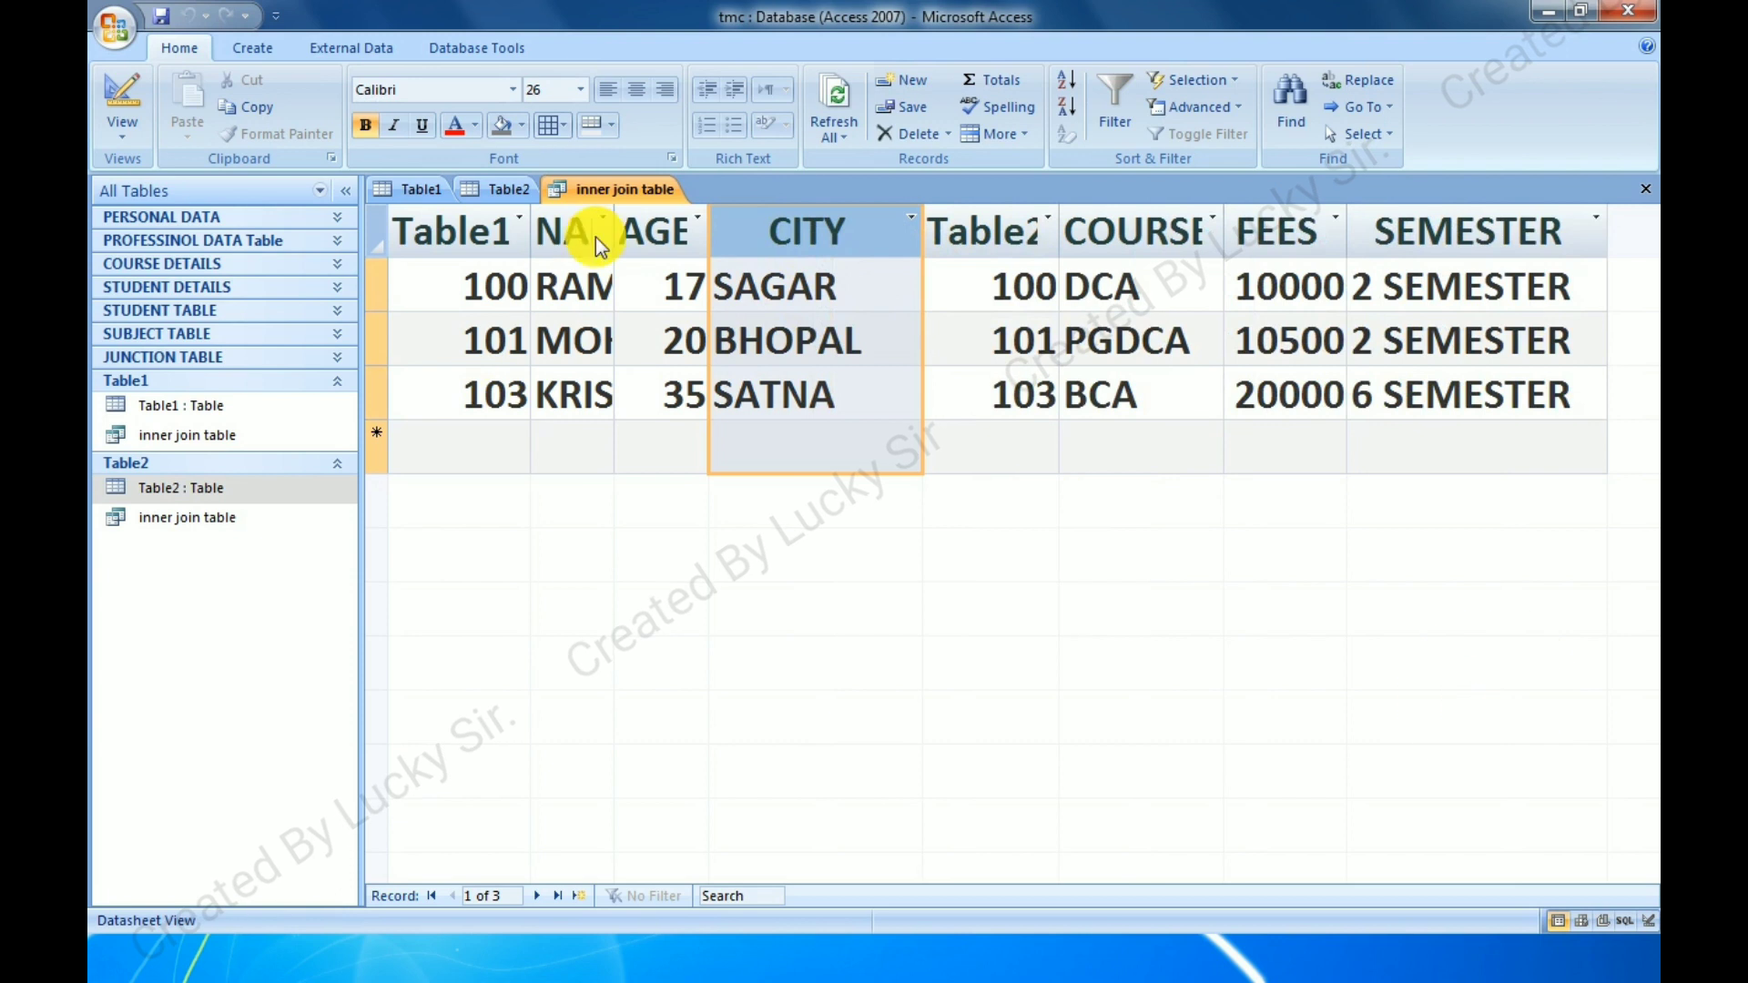
left_click_drag(616, 222, 694, 265)
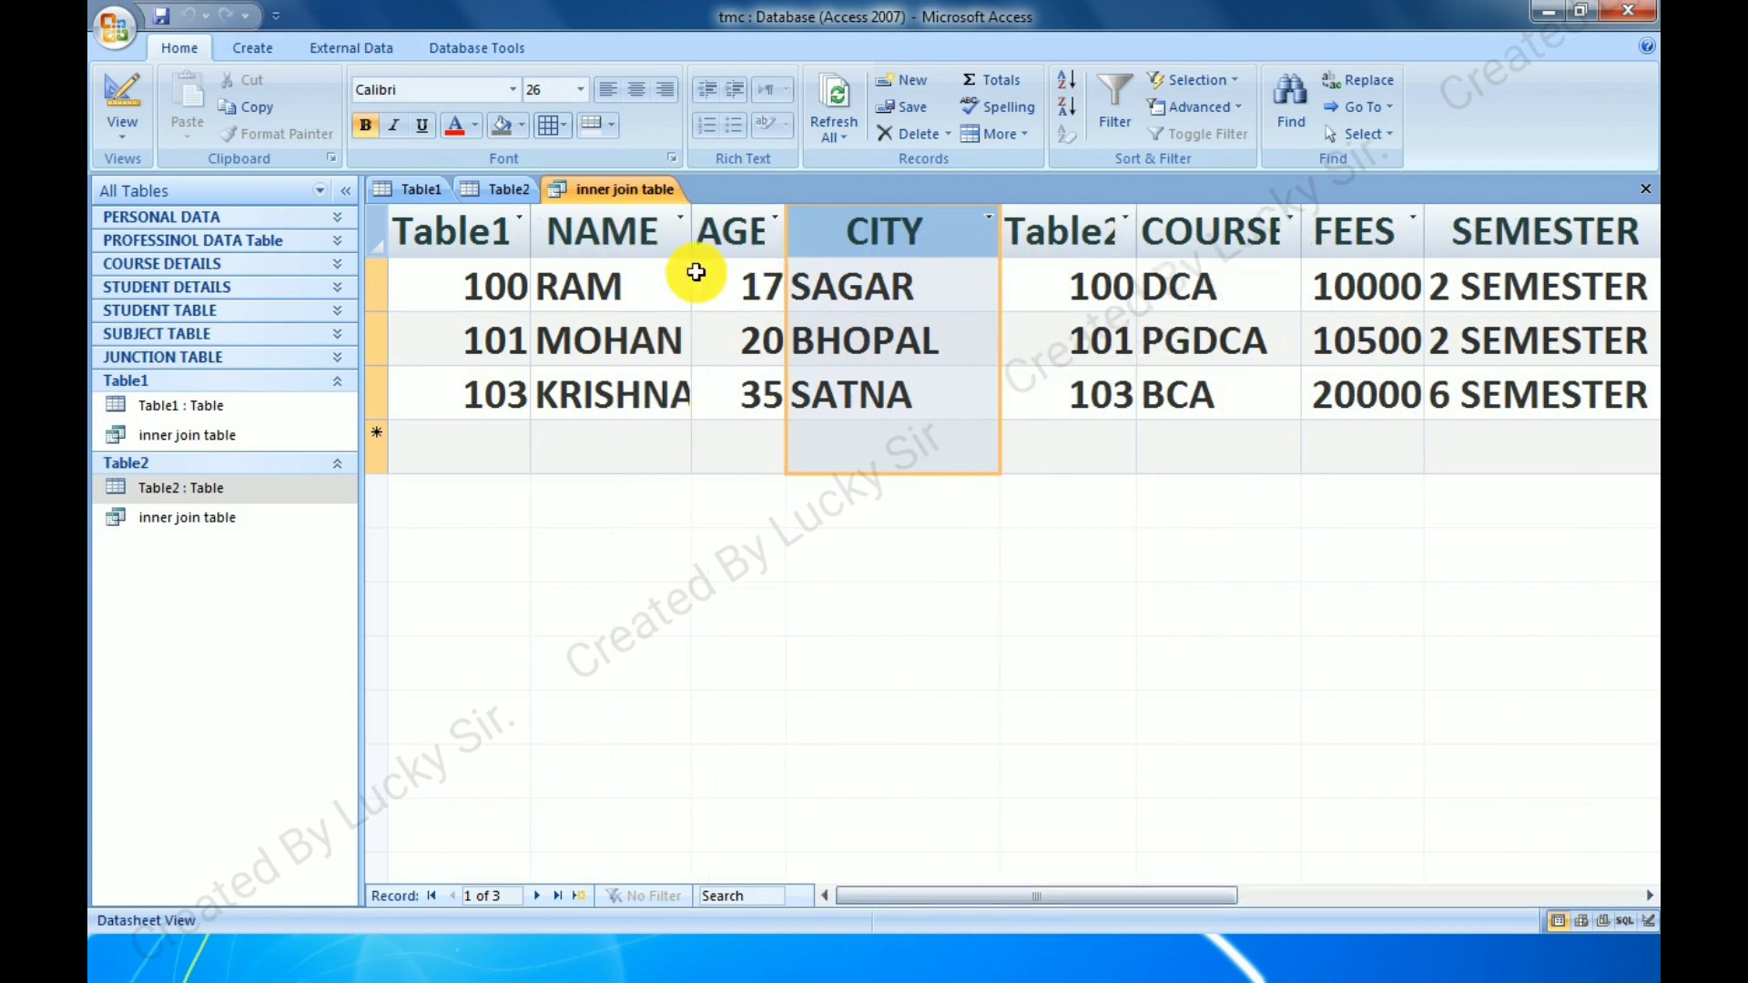
Compare the ROLL NO records of Table1 and Table2 with those in the inner join table query.
left_click(430, 188)
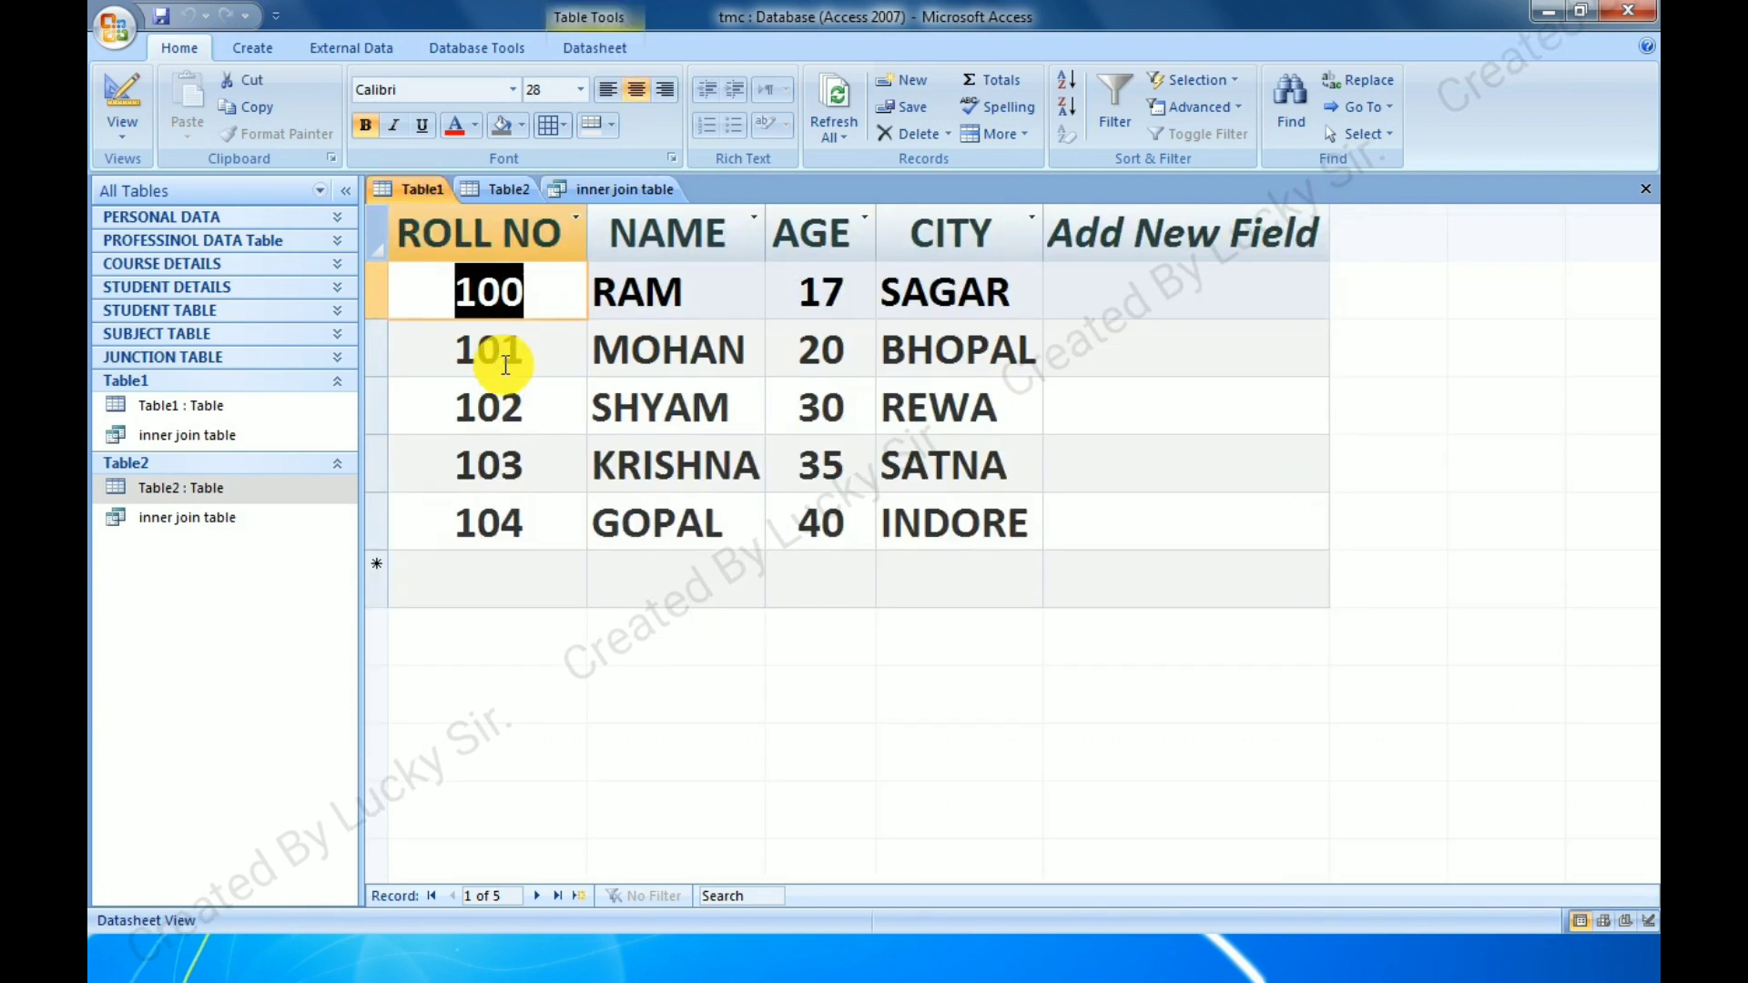
left_click(492, 188)
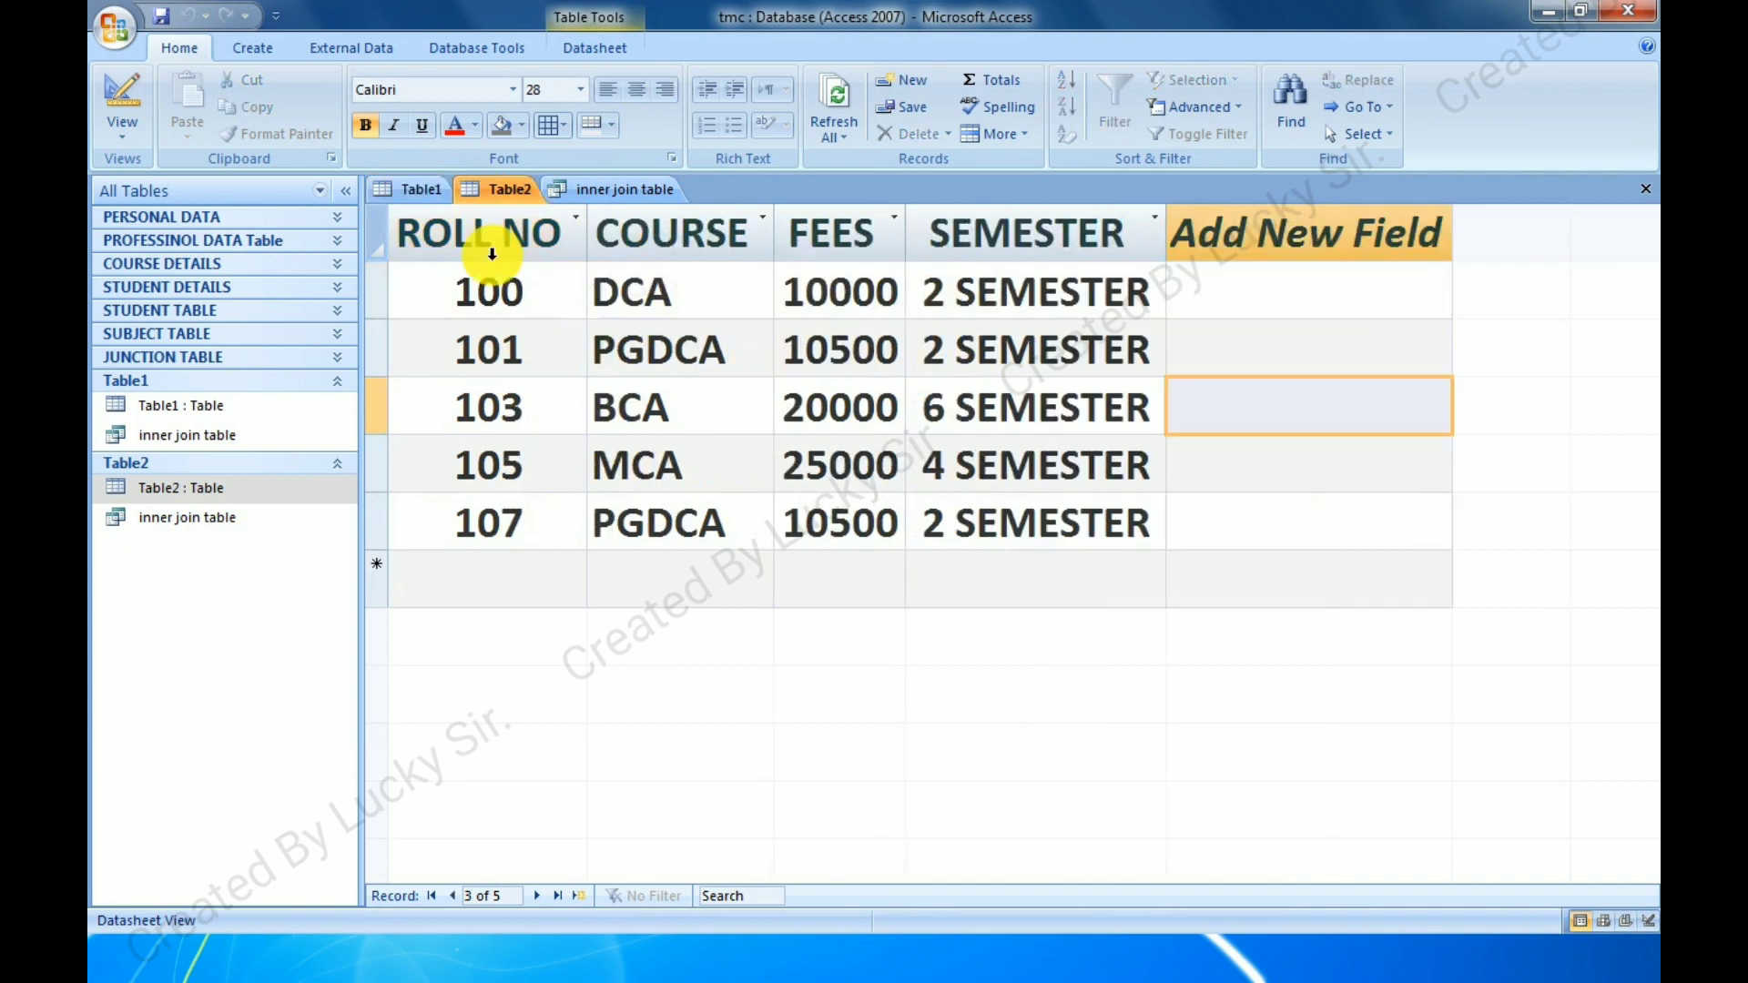
left_click(615, 190)
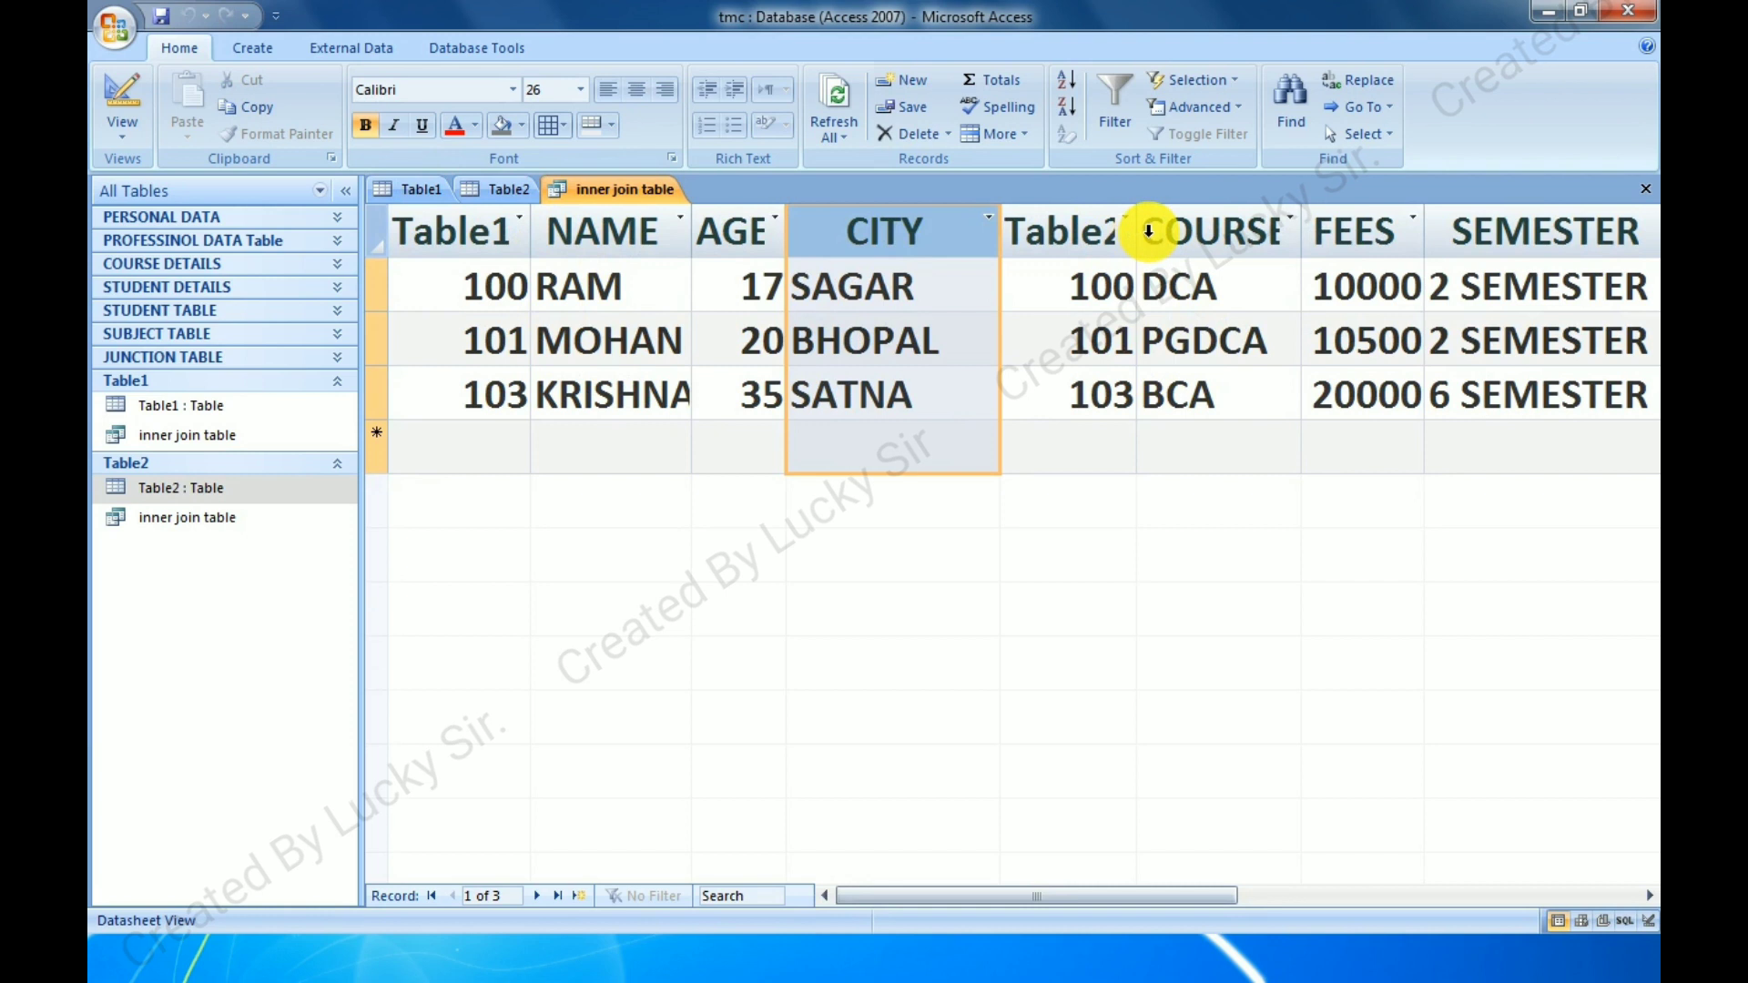
Widen the Table2_ROLL NO column slightly and close the inner join table query, saving its layout changes.
left_click_drag(1142, 232, 1160, 233)
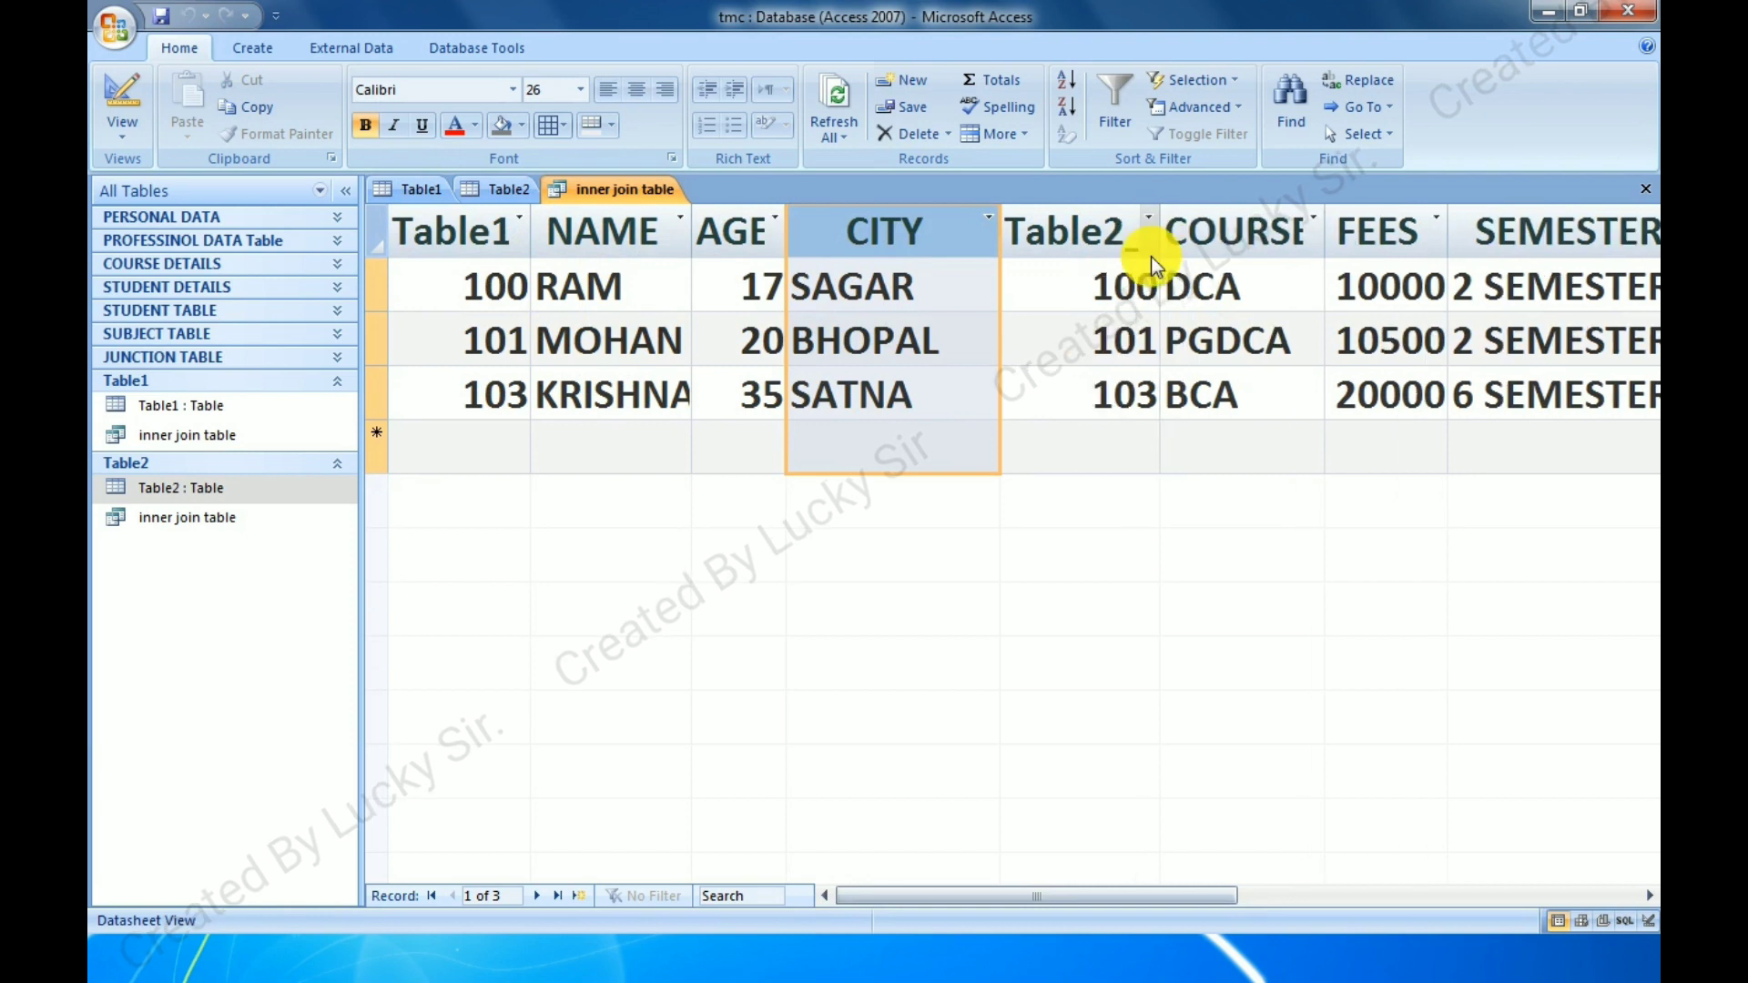
left_click(1646, 191)
left_click(797, 548)
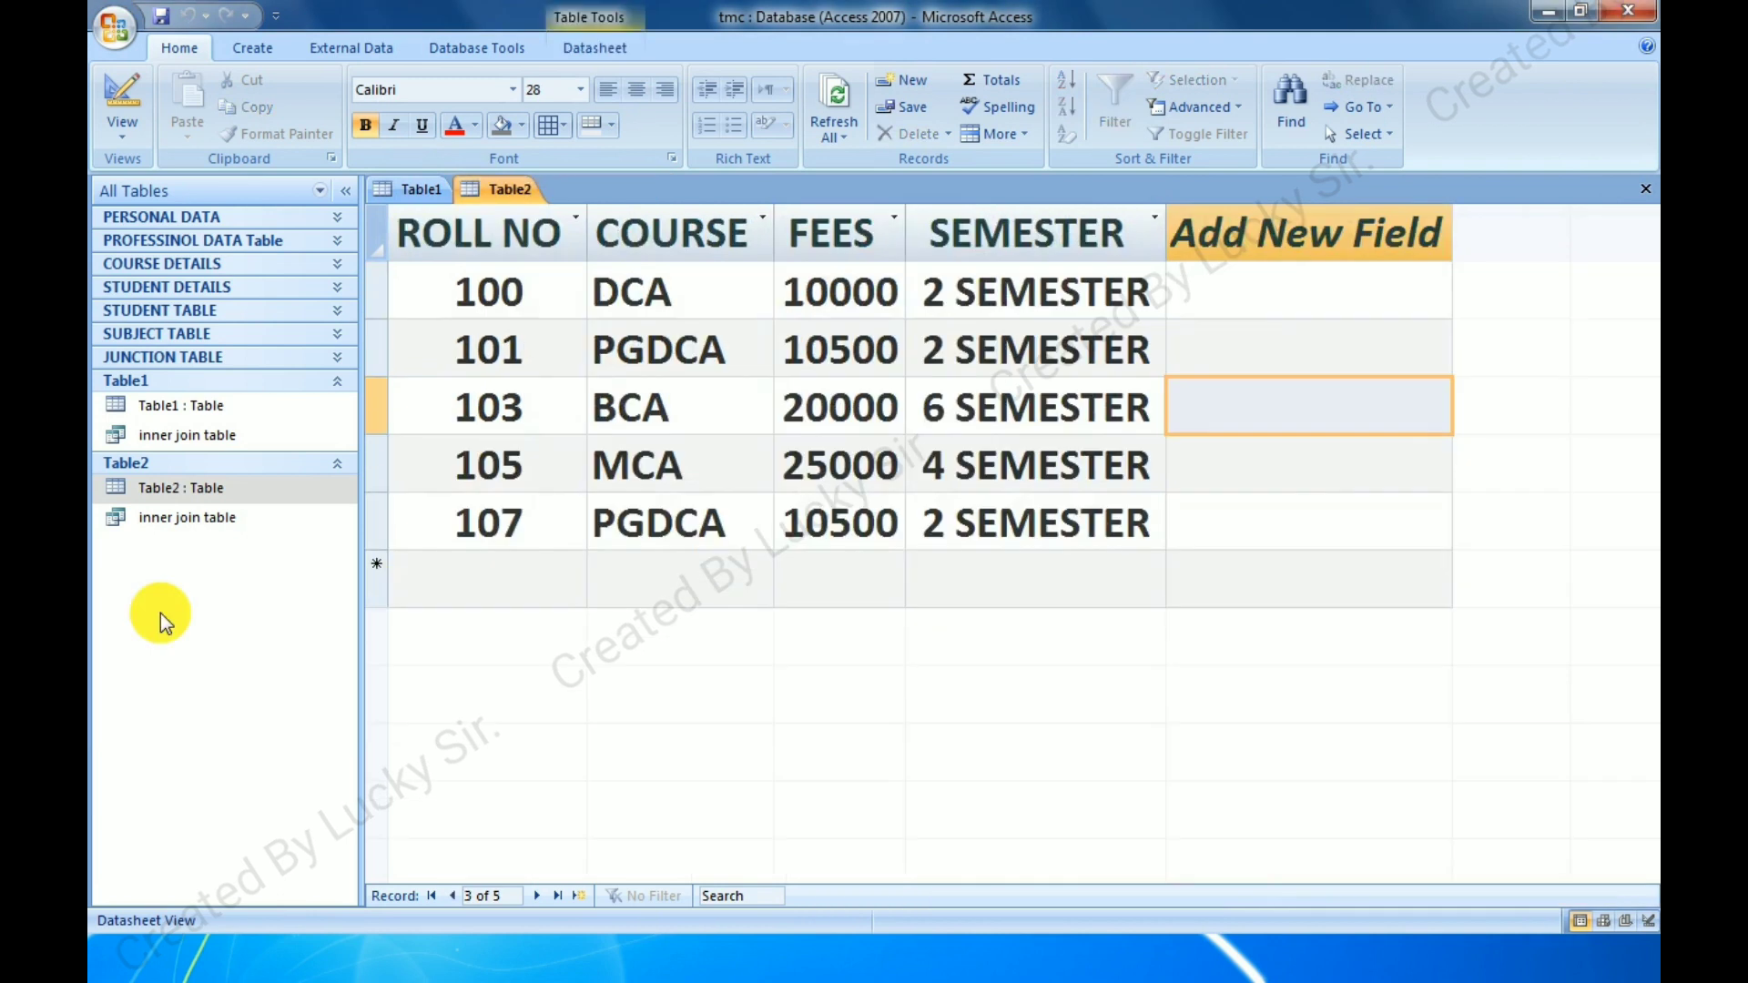
Open the database's Relationships layout and start editing the relationship between Table1 and Table2.
left_click(248, 44)
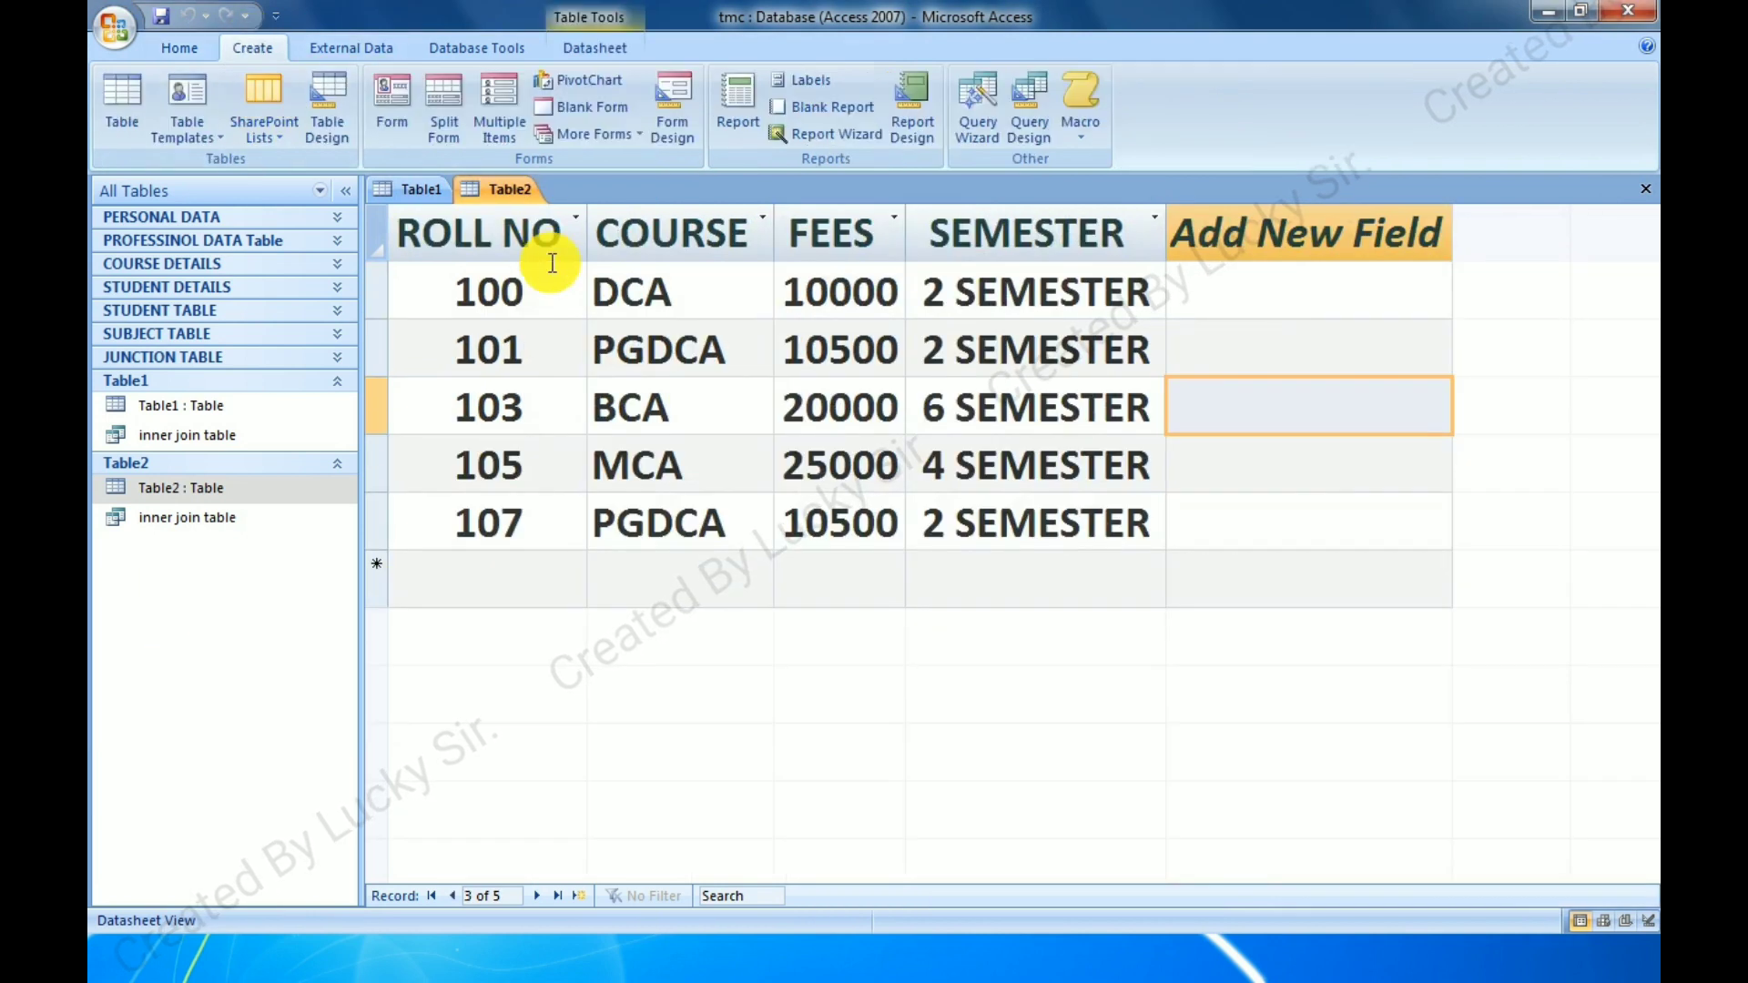
left_click(575, 53)
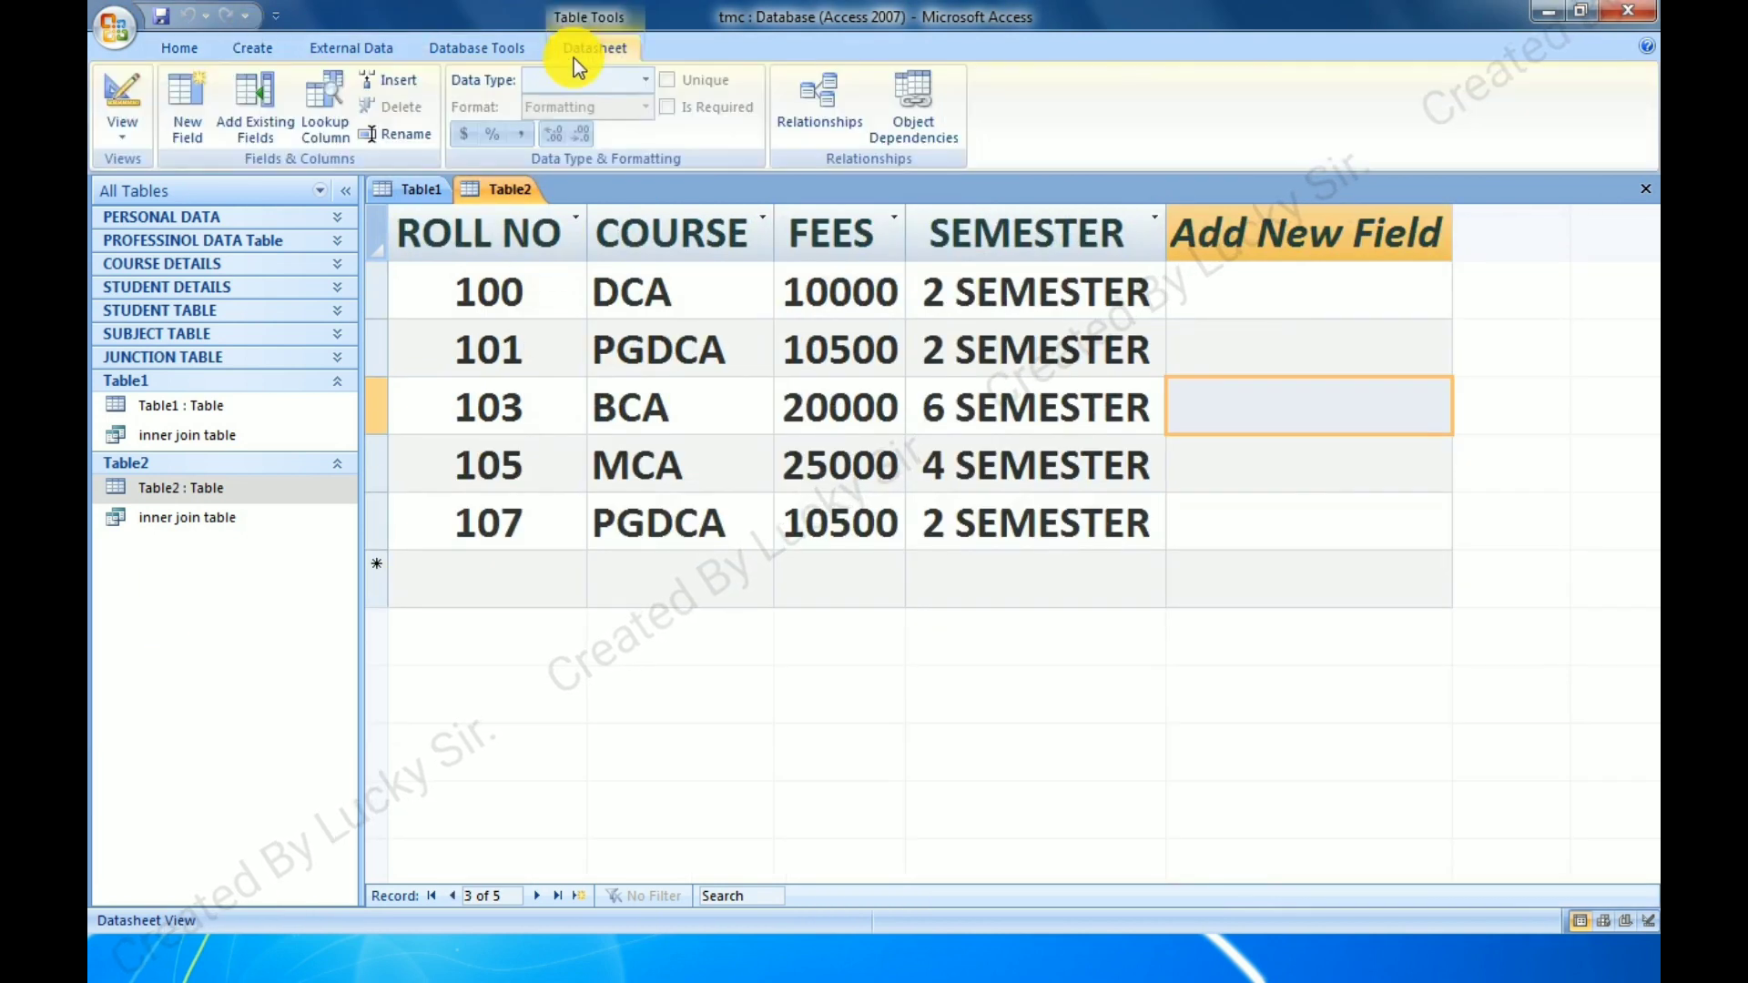
left_click(512, 47)
left_click(468, 101)
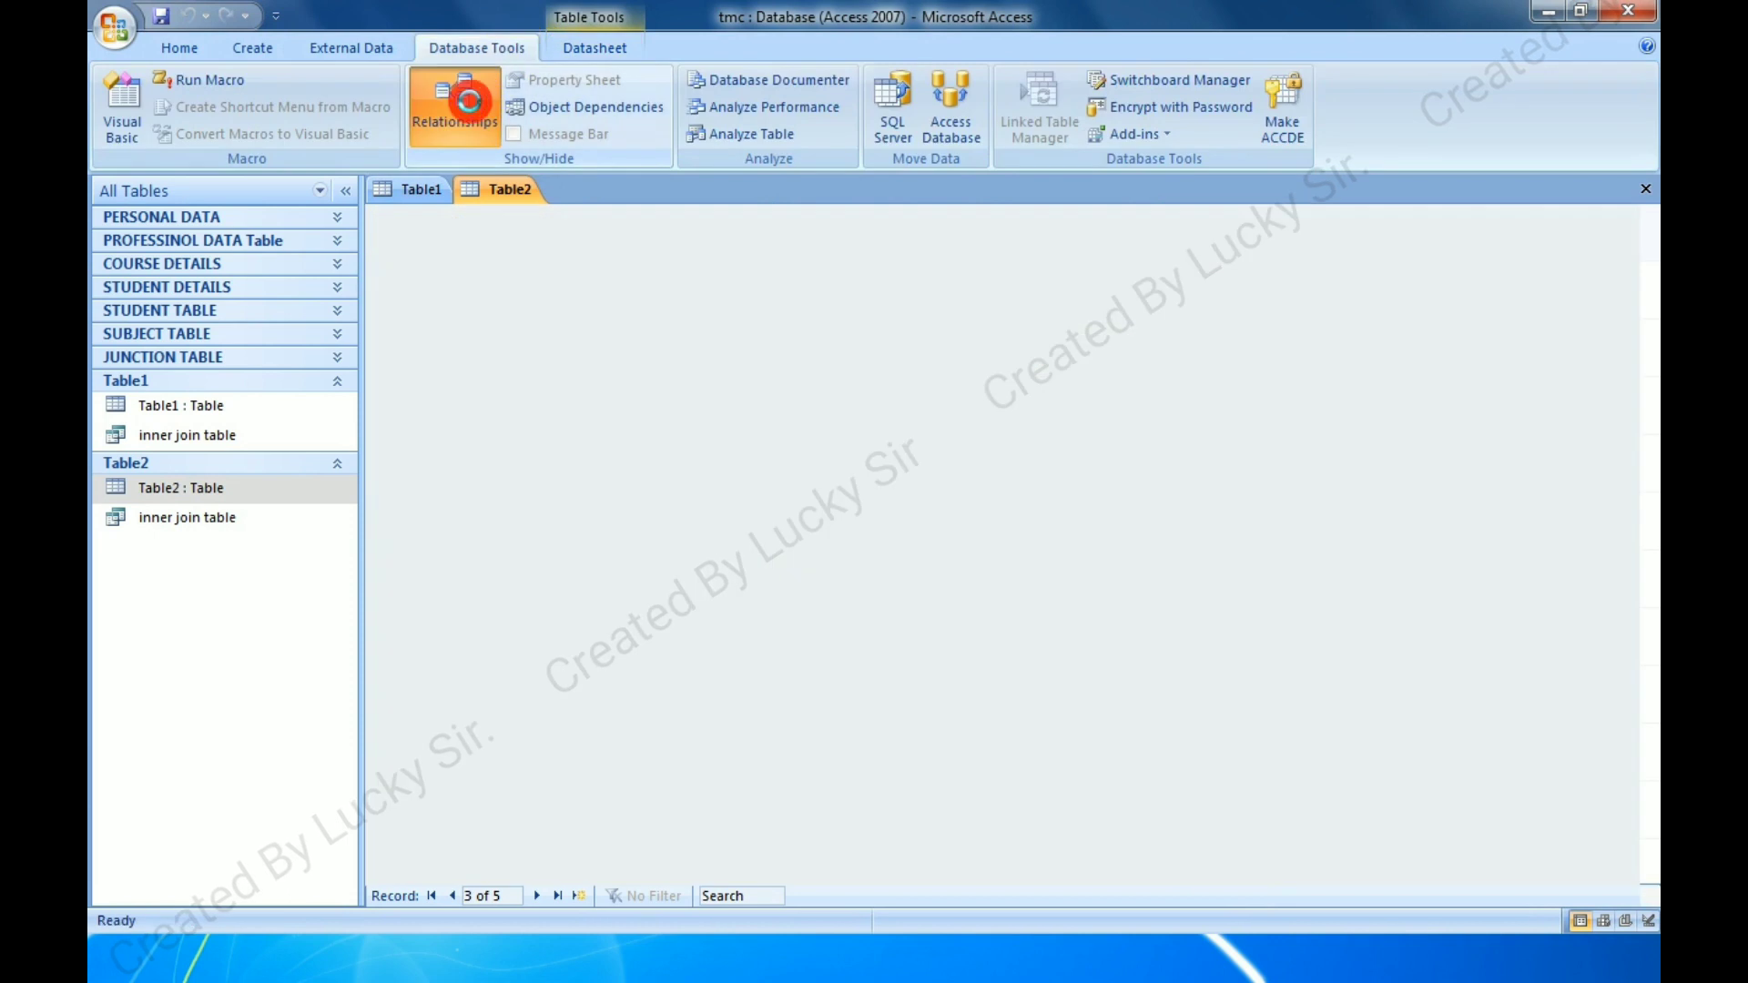
left_click(697, 354)
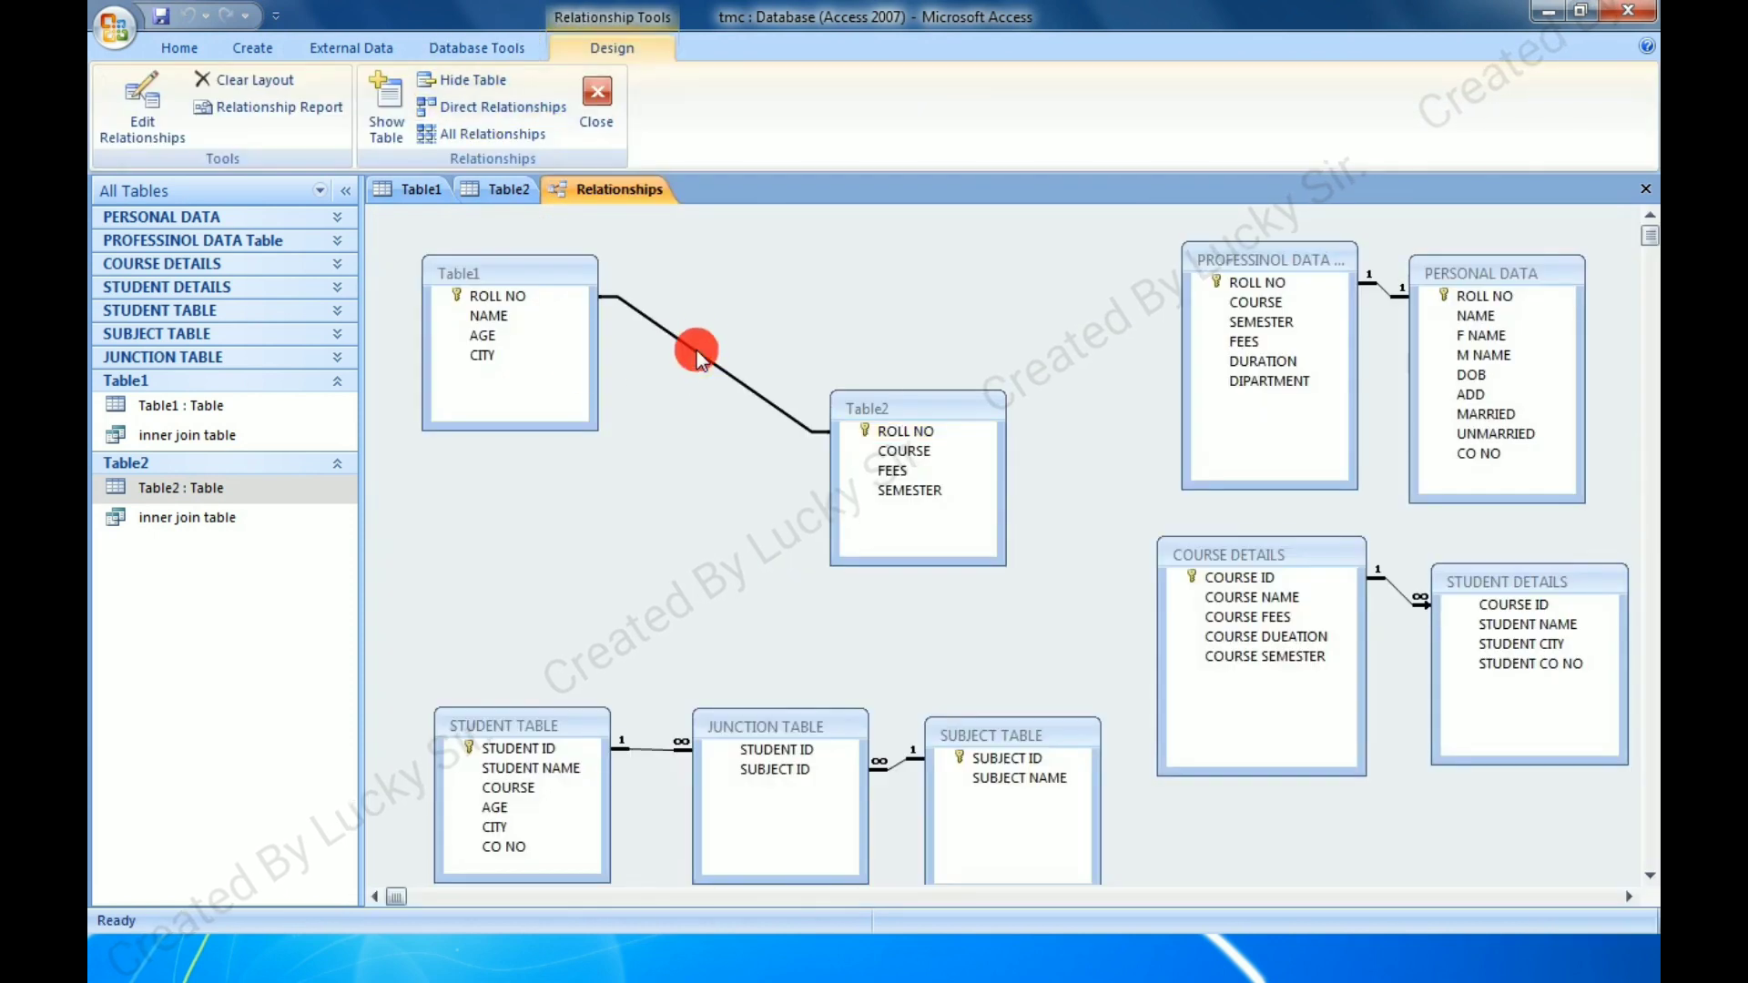
right_click(696, 351)
left_click(842, 362)
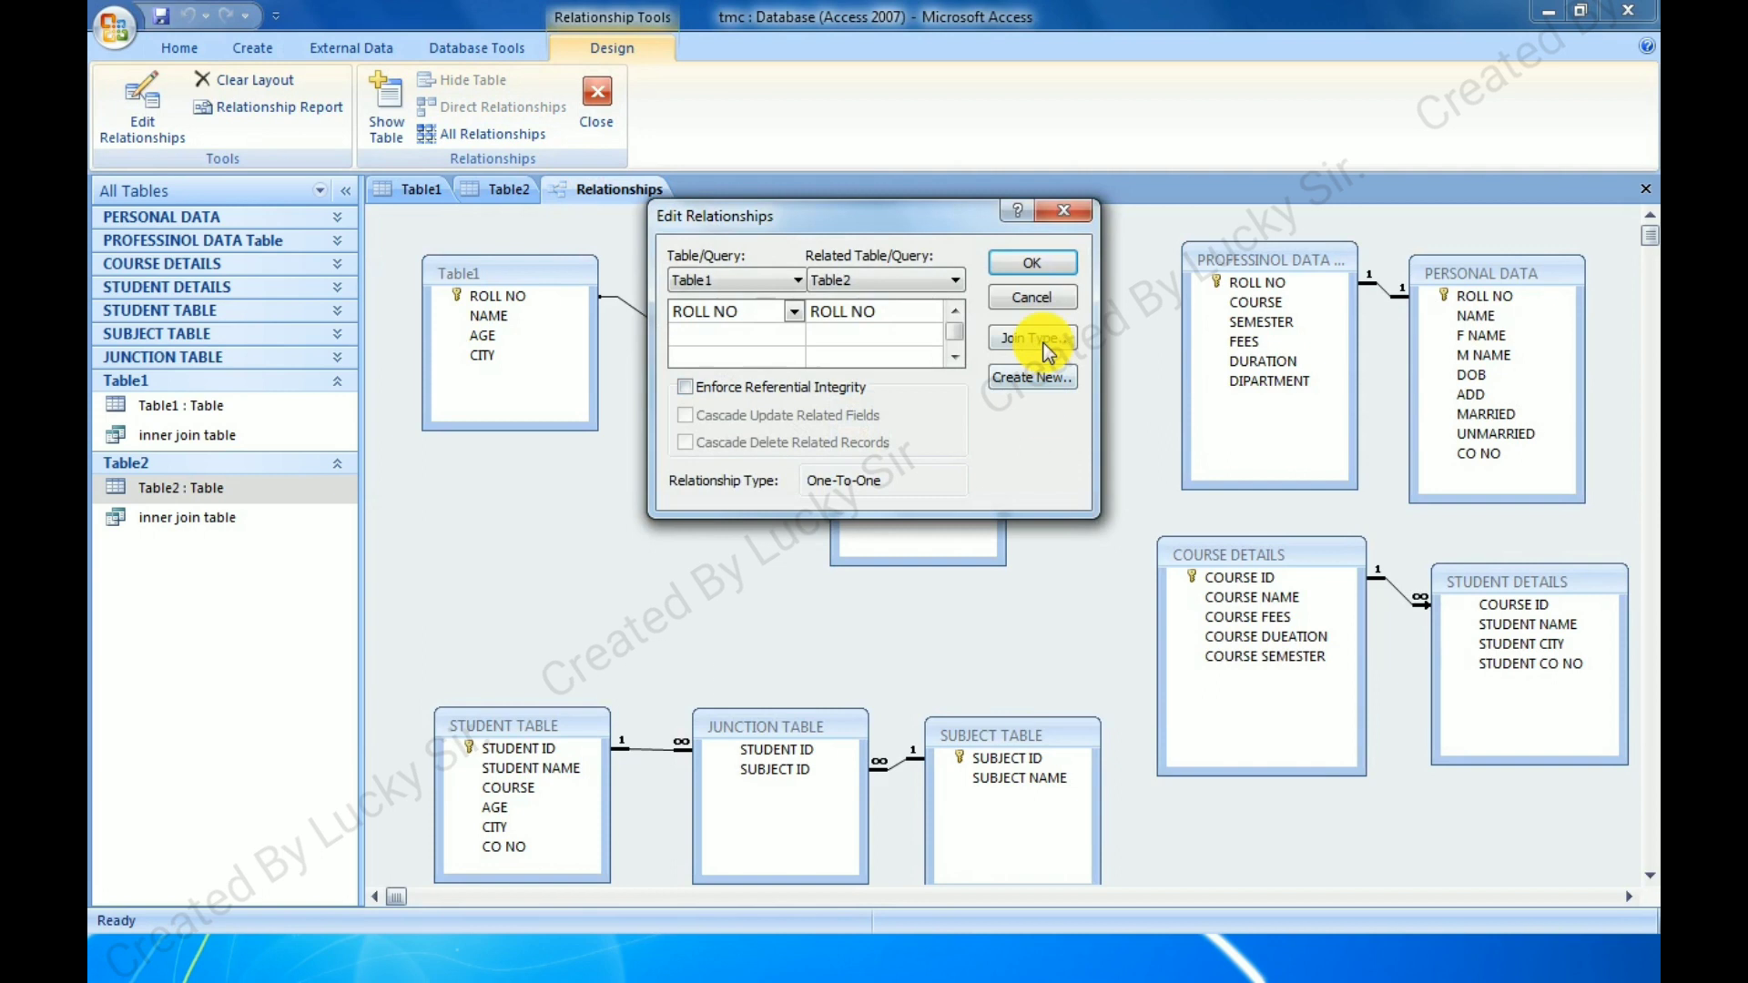
Apply join type 2, all records from Table1 and only matching records from Table2, to the relationship.
left_click(1038, 339)
left_click(676, 335)
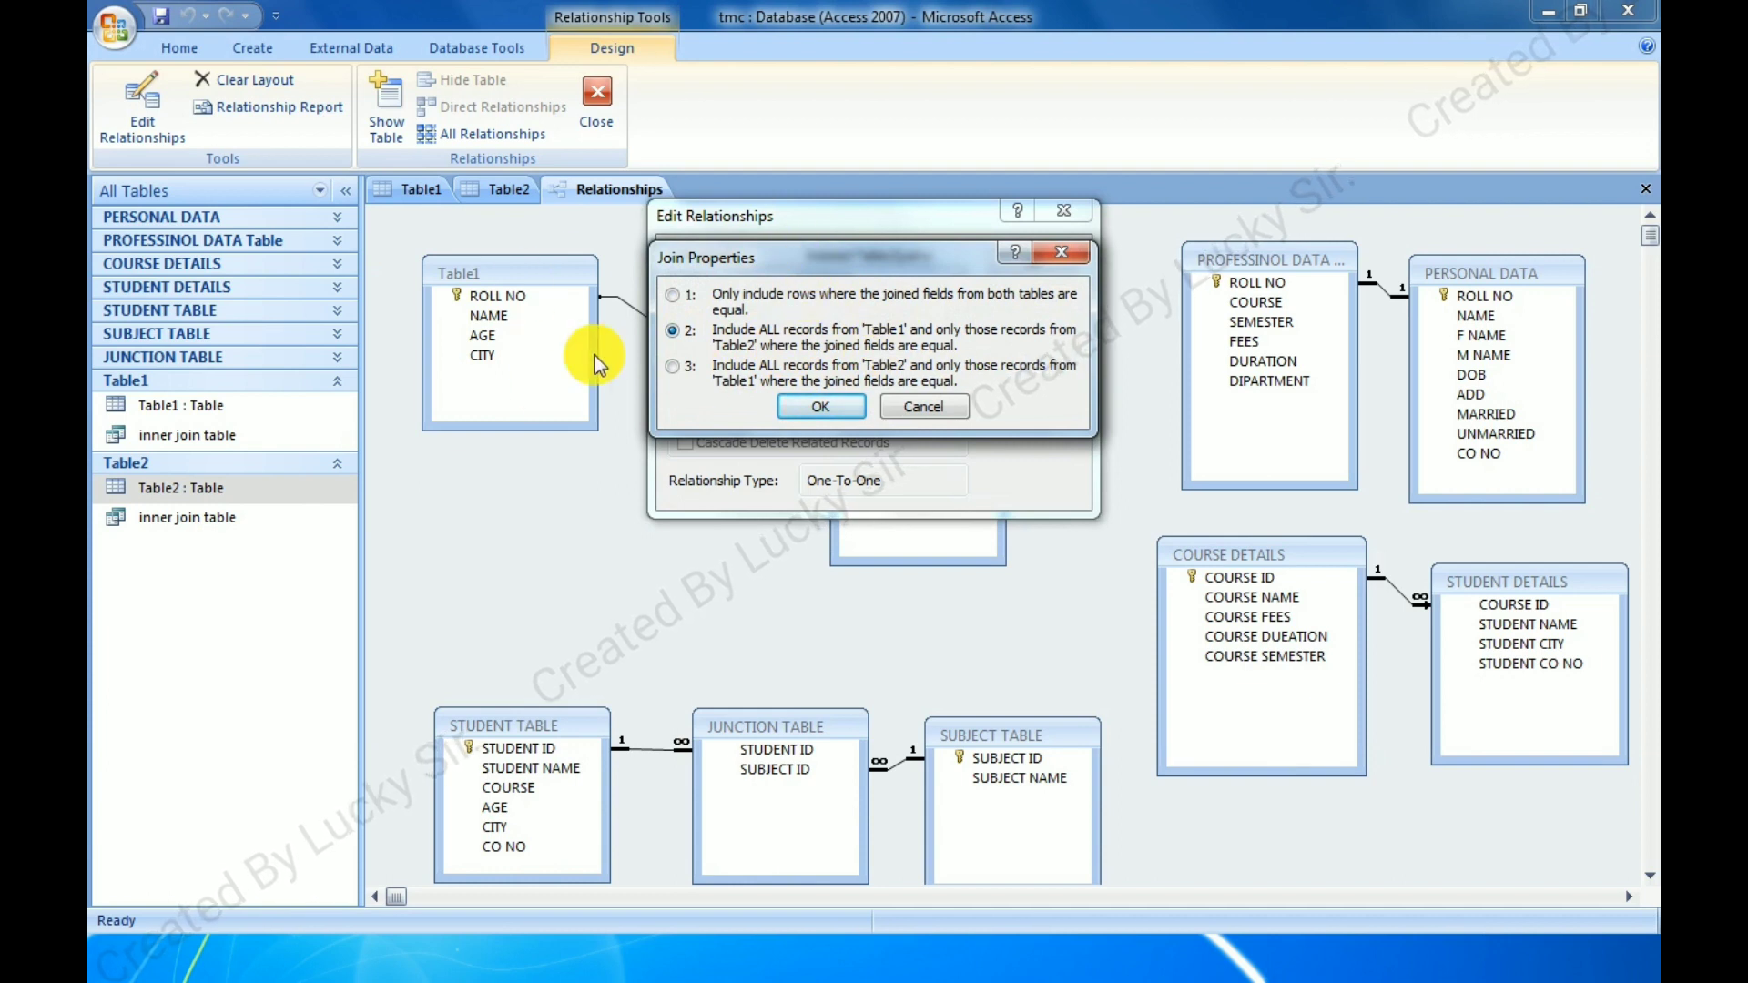
left_click(812, 417)
left_click(1047, 262)
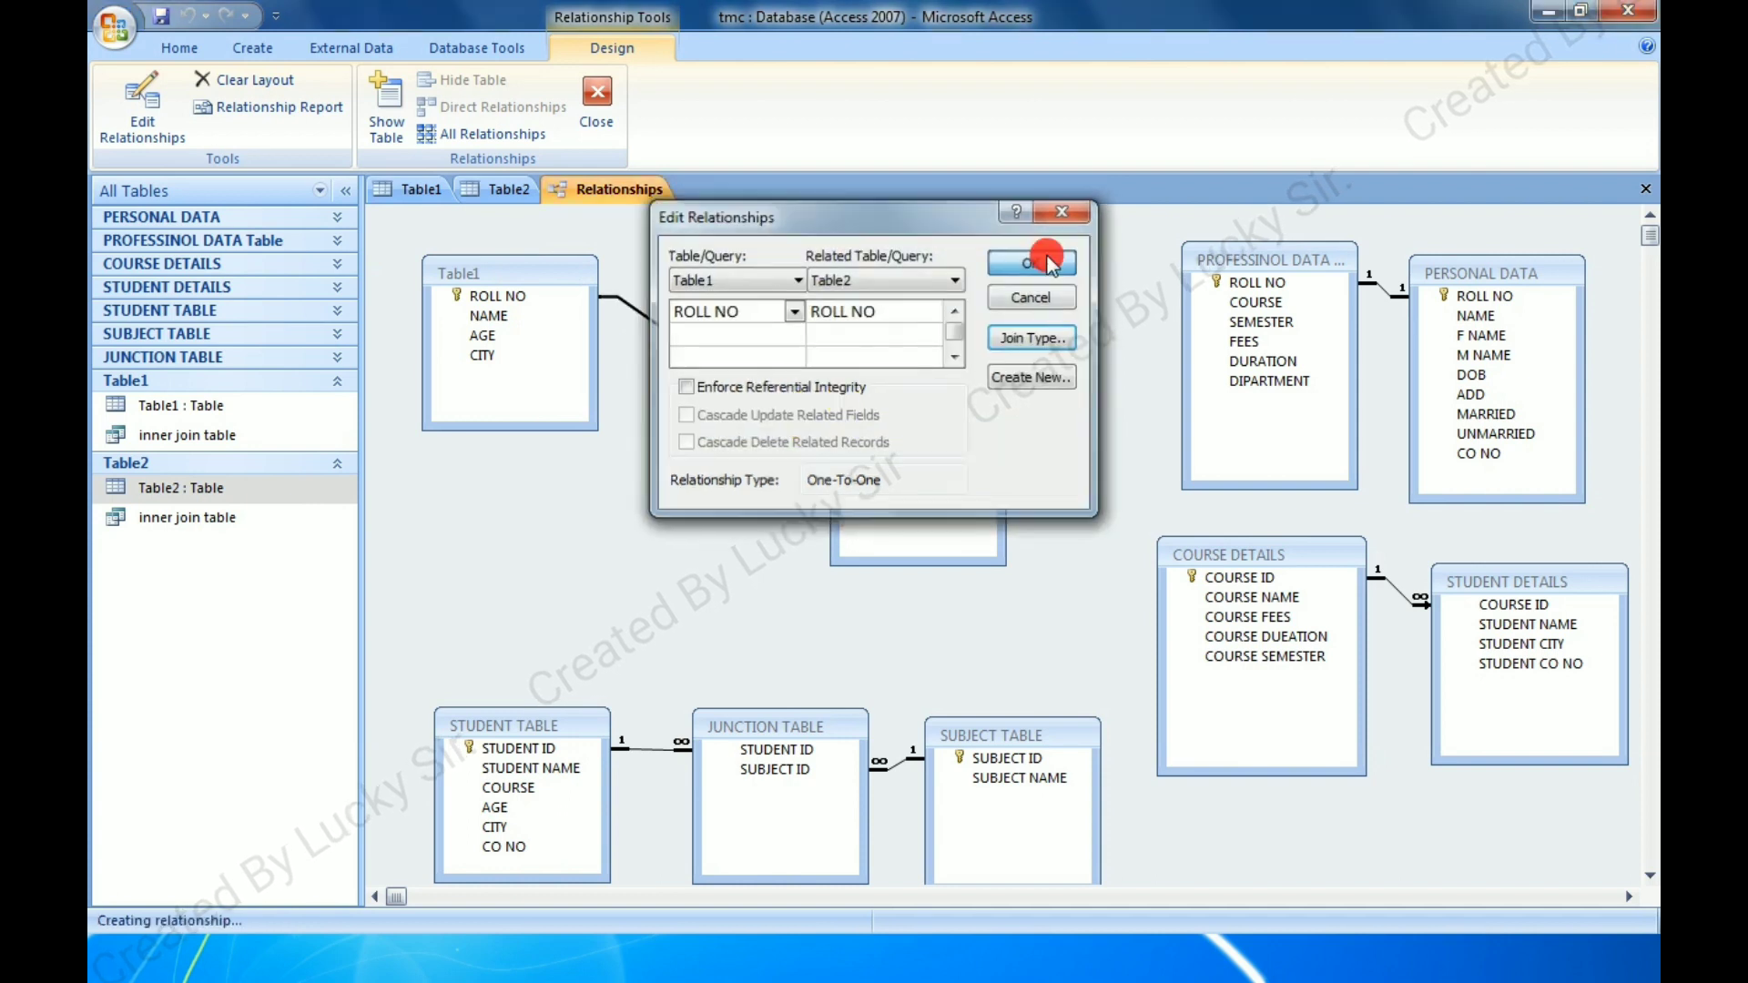
Start another query with the Simple Query Wizard and include all fields of Table1.
left_click(247, 48)
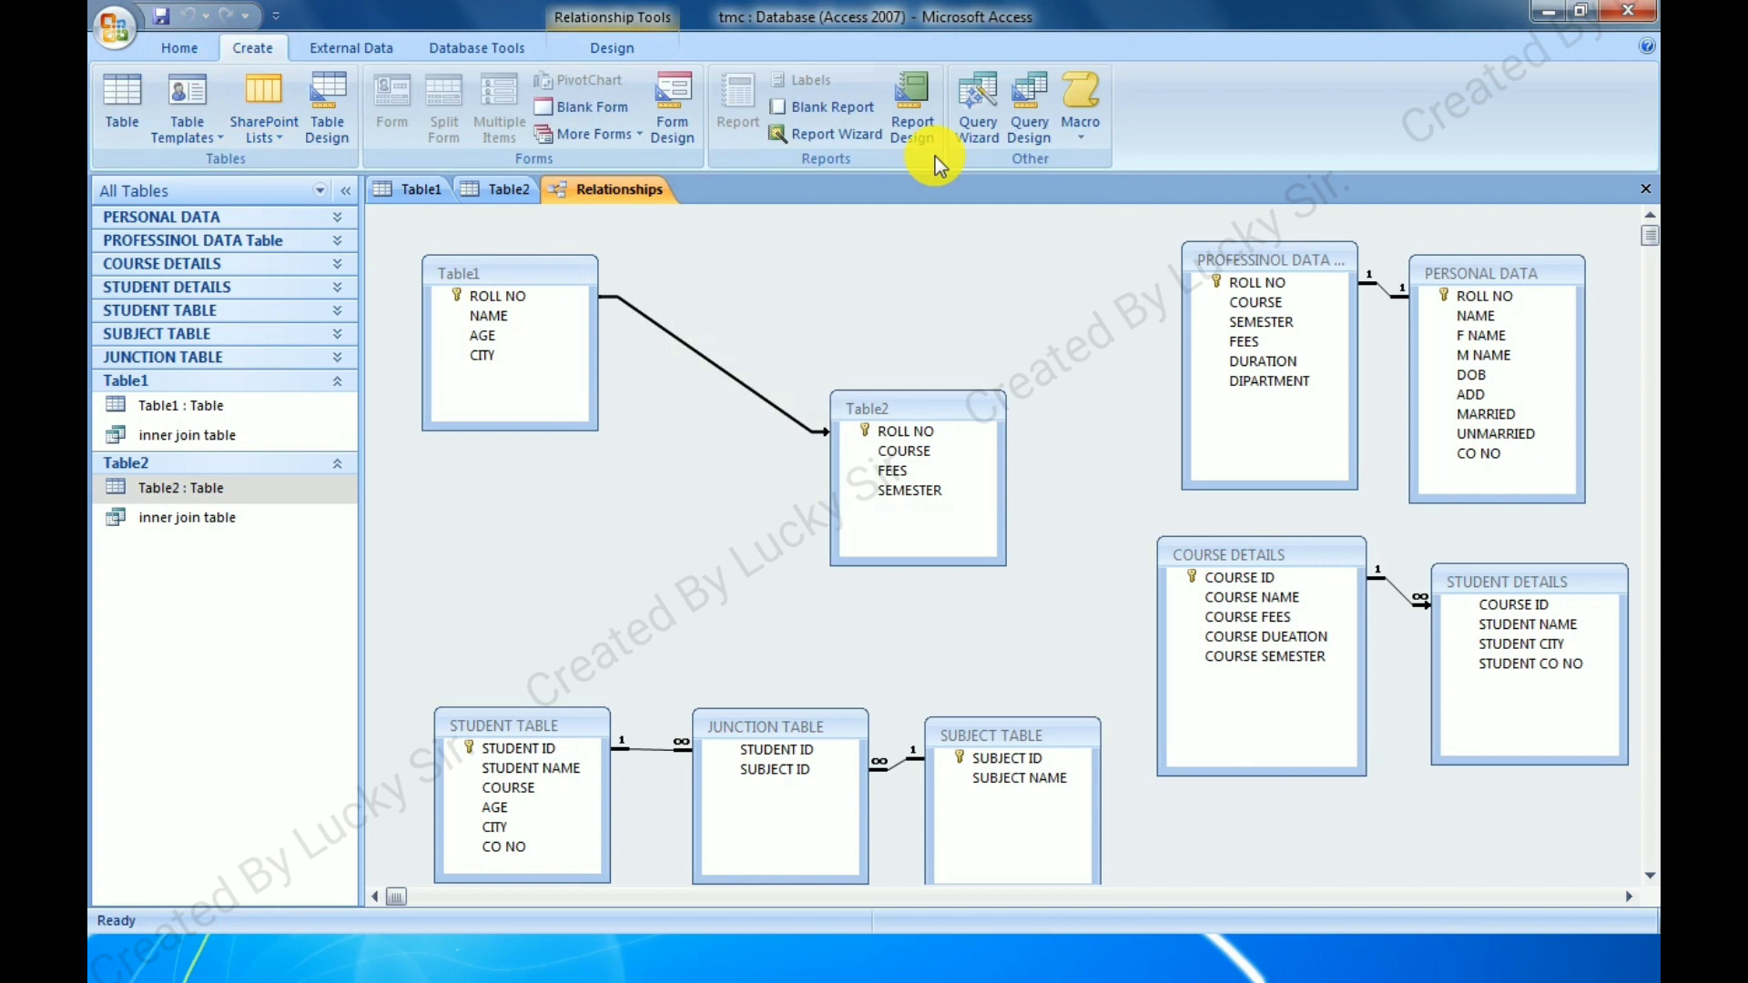
left_click(976, 107)
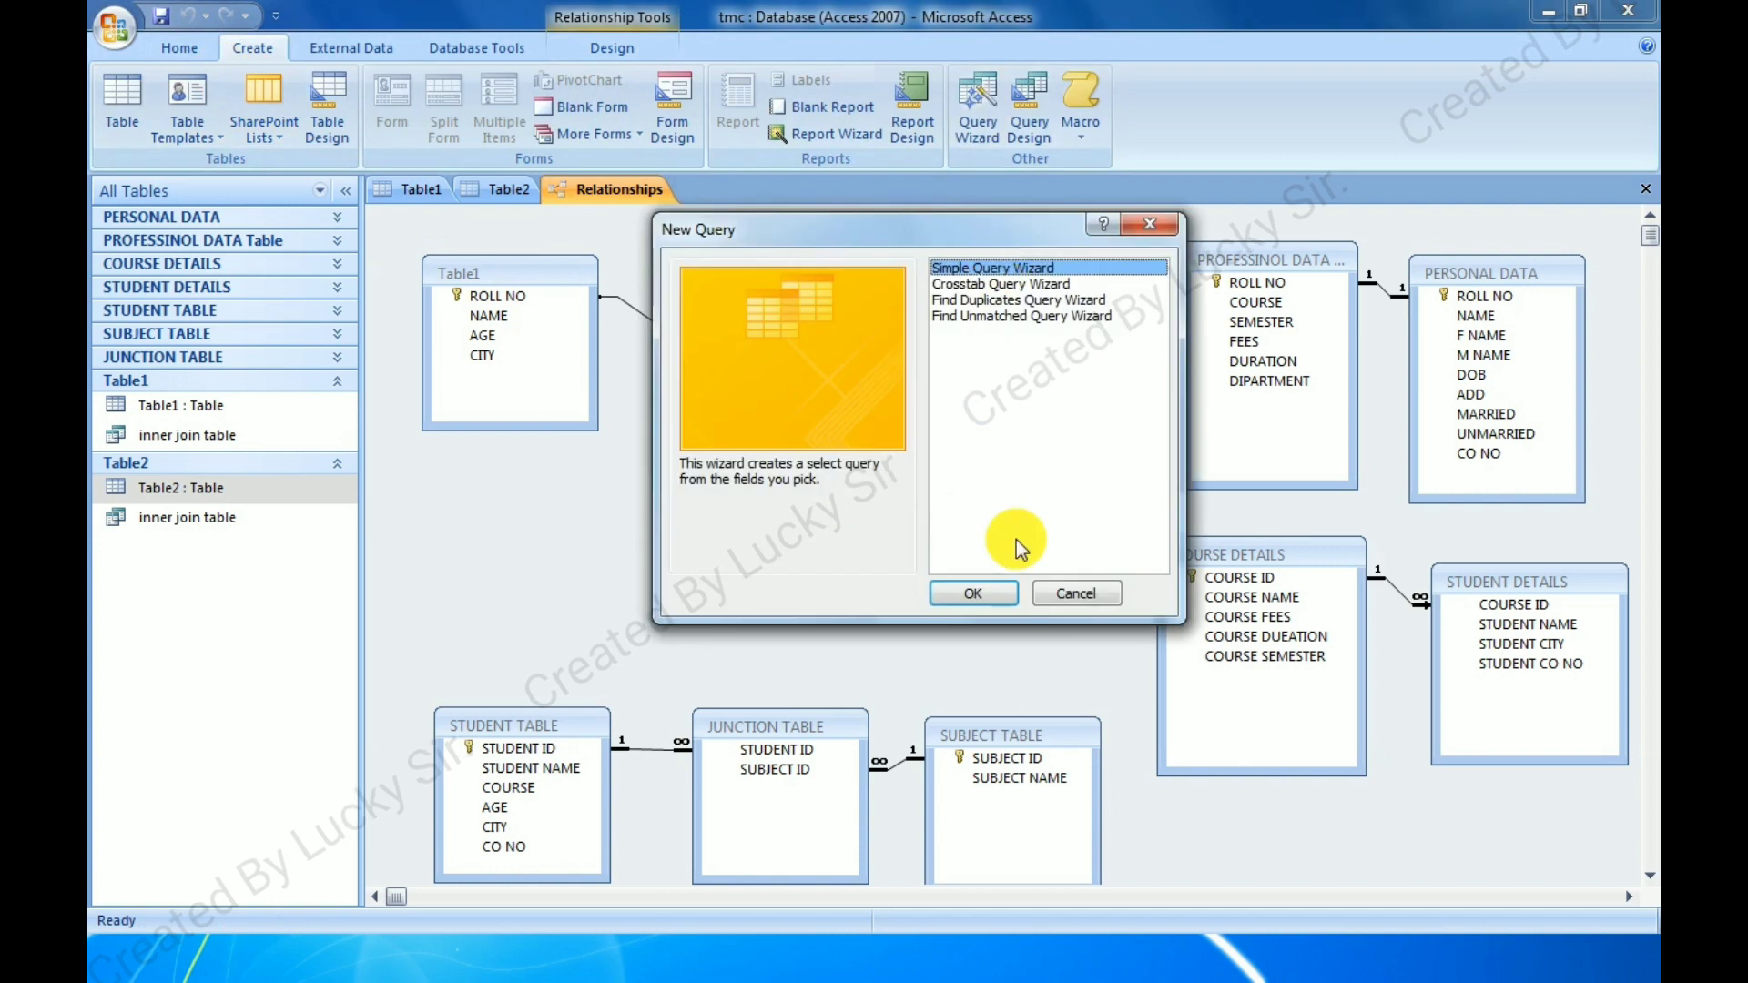
left_click(972, 592)
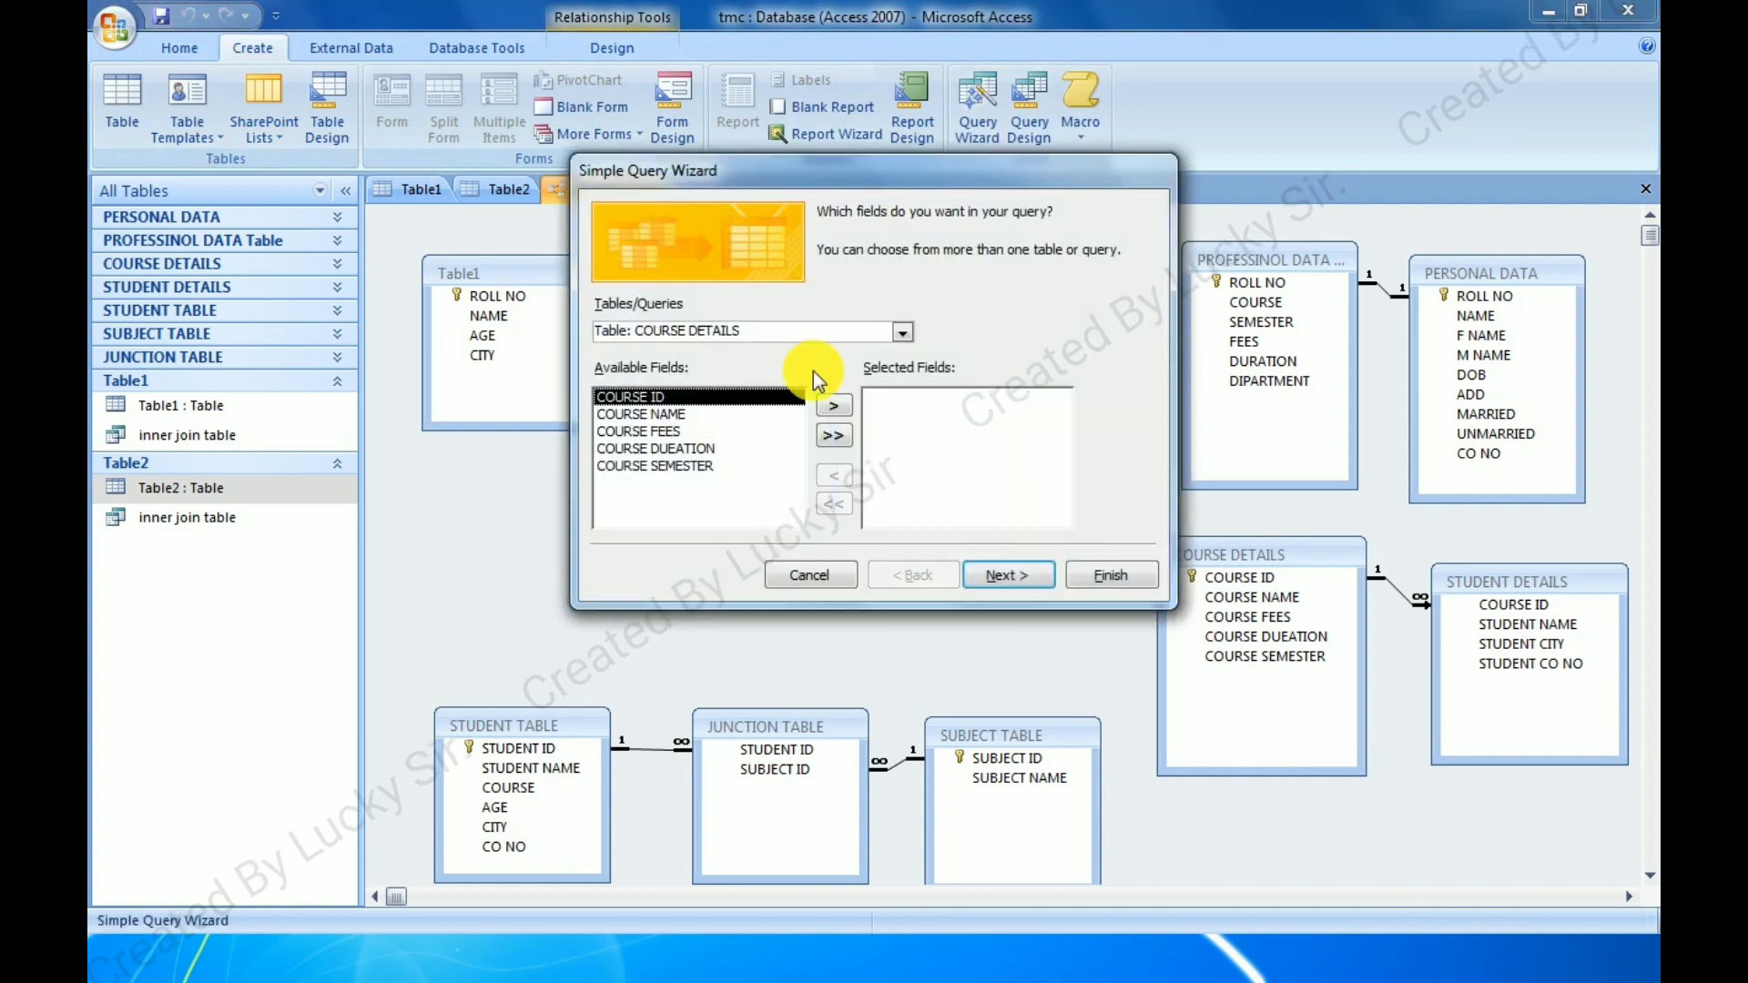
left_click(901, 332)
left_click(728, 458)
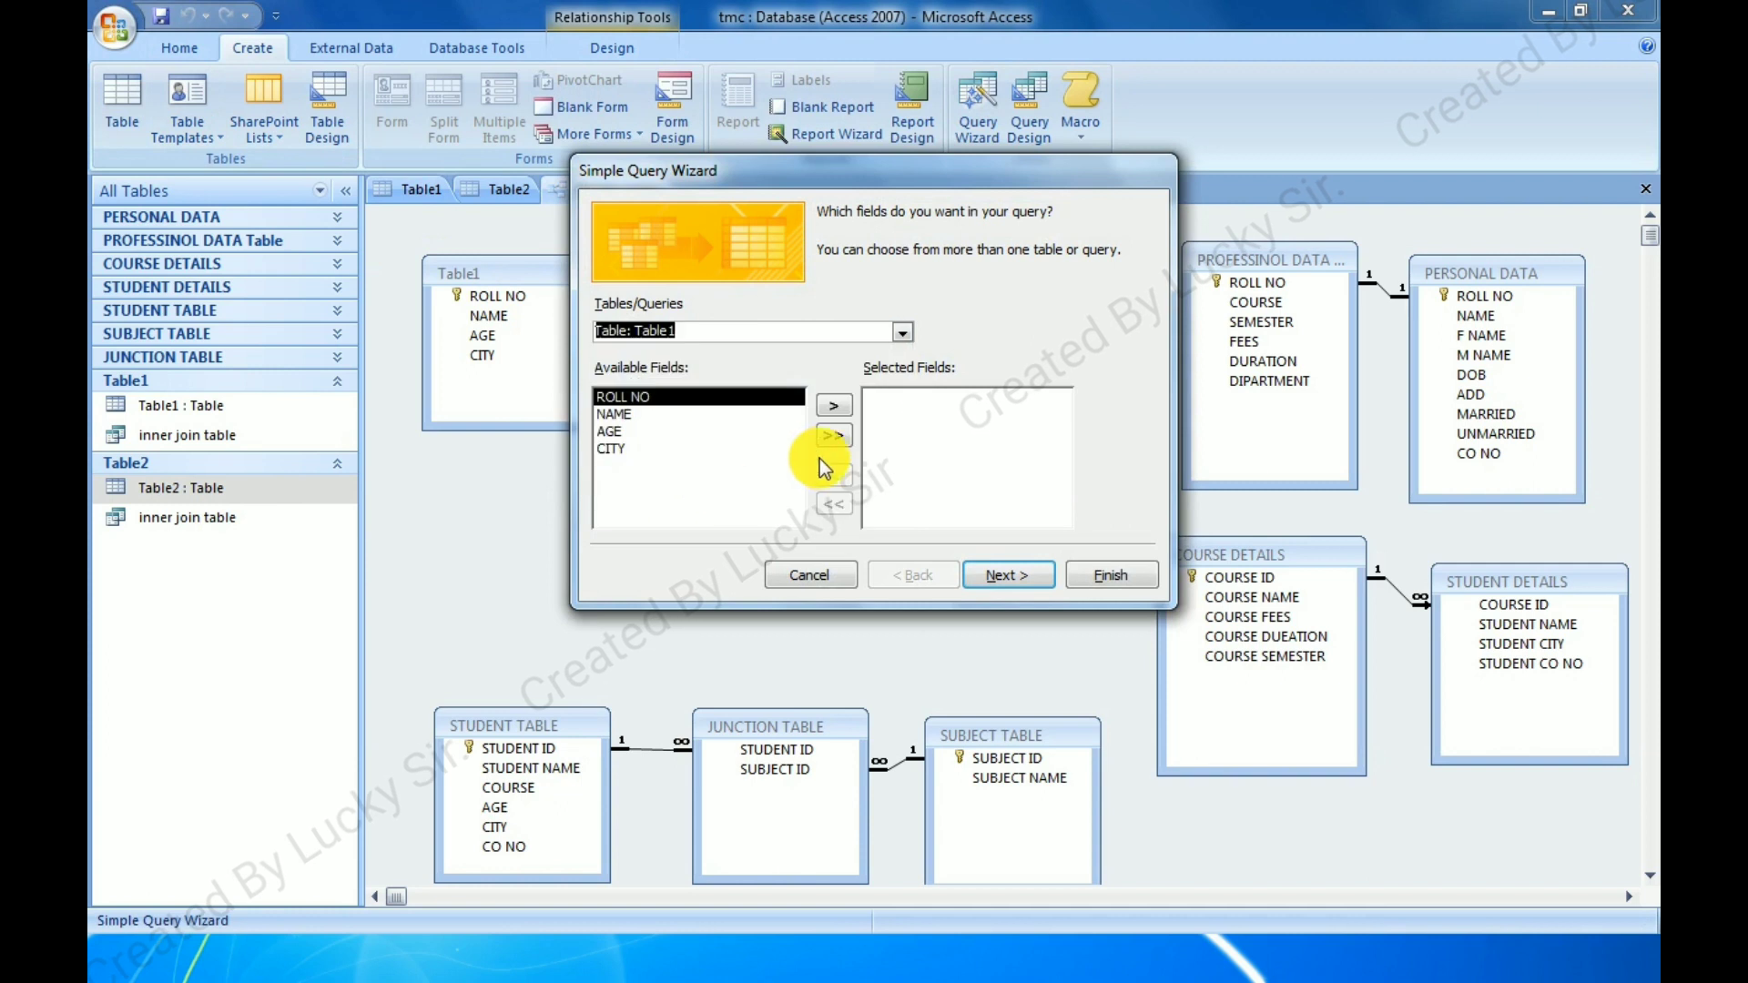
left_click(834, 435)
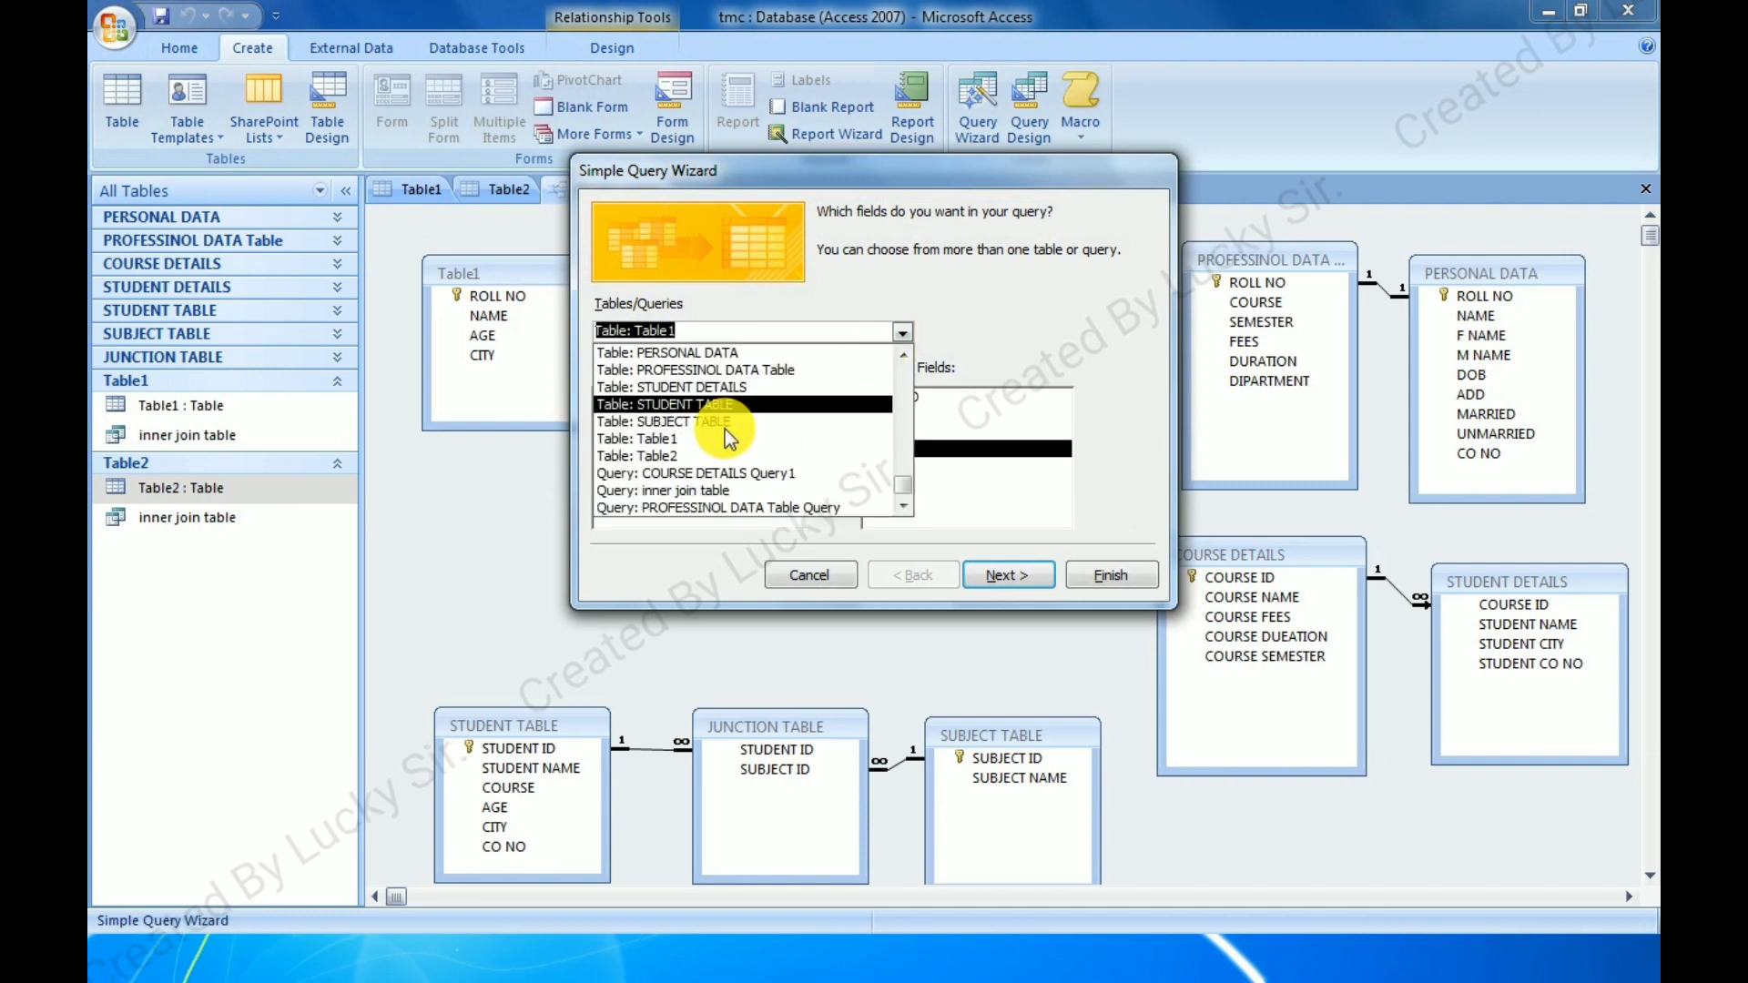
Add all fields of Table2 to the query and keep it a detail query showing every record.
left_click(663, 453)
left_click(832, 436)
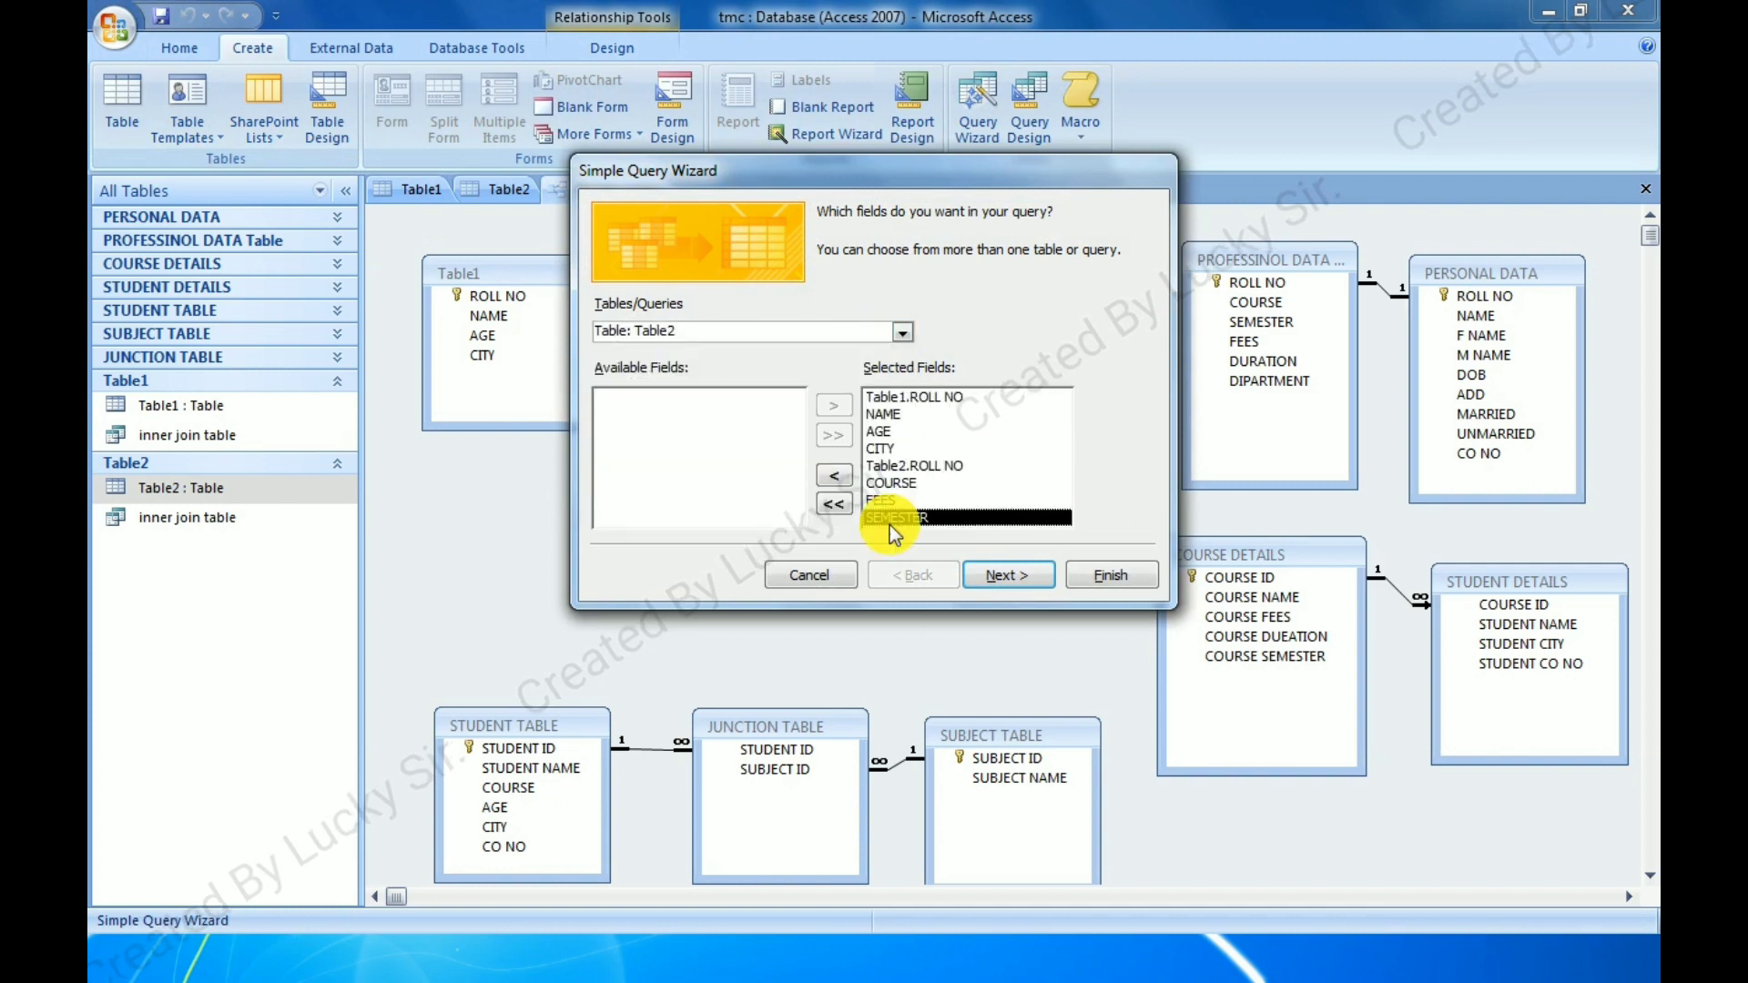
left_click(996, 576)
left_click(1007, 574)
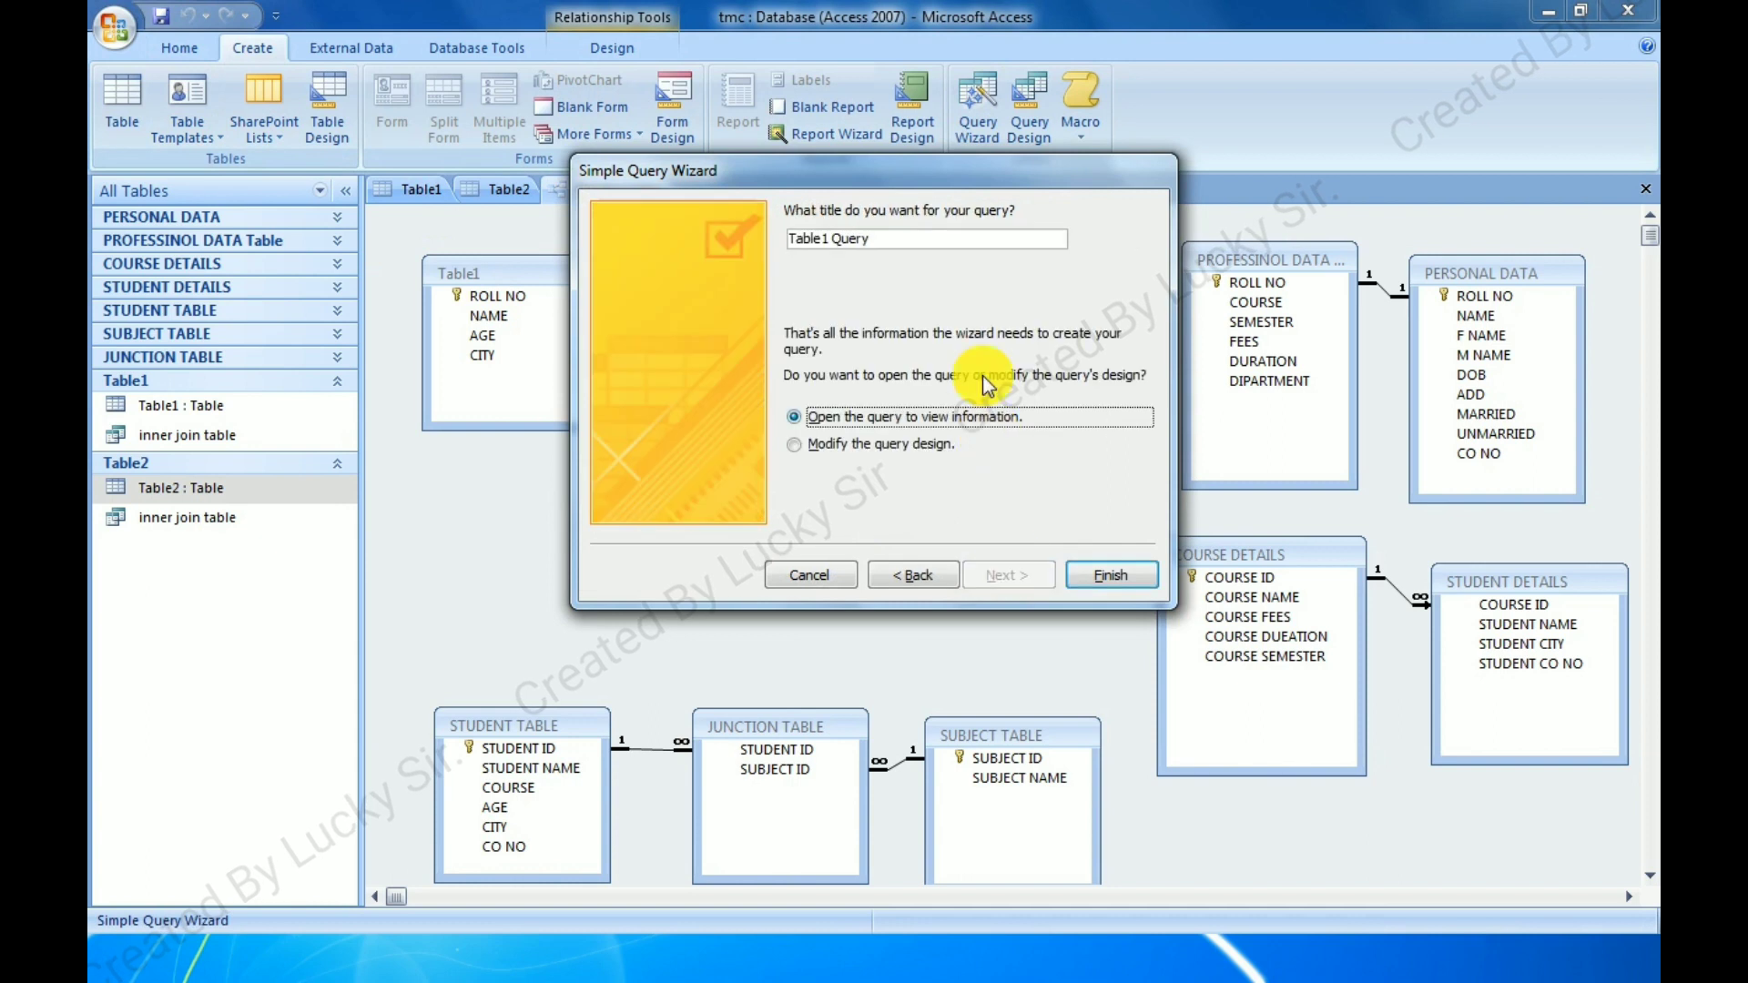
Title the query "left outer join" and finish the wizard, opening the query to view its information.
left_click(925, 239)
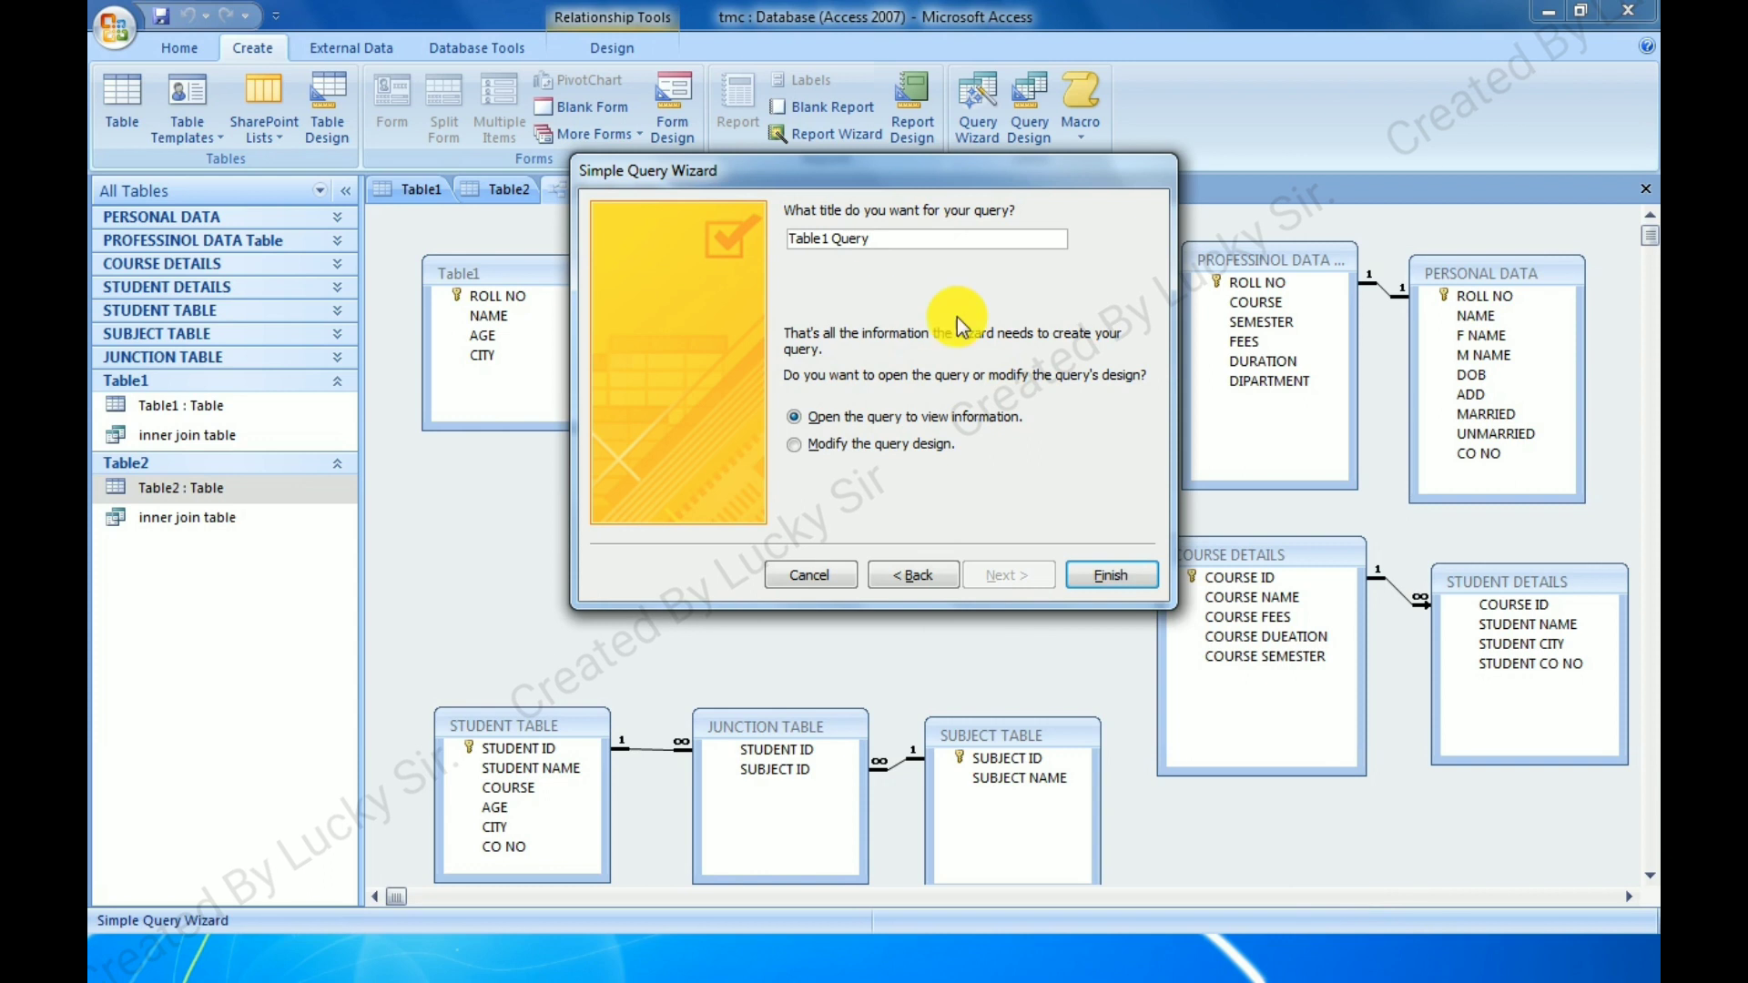
left_click_drag(860, 238, 674, 237)
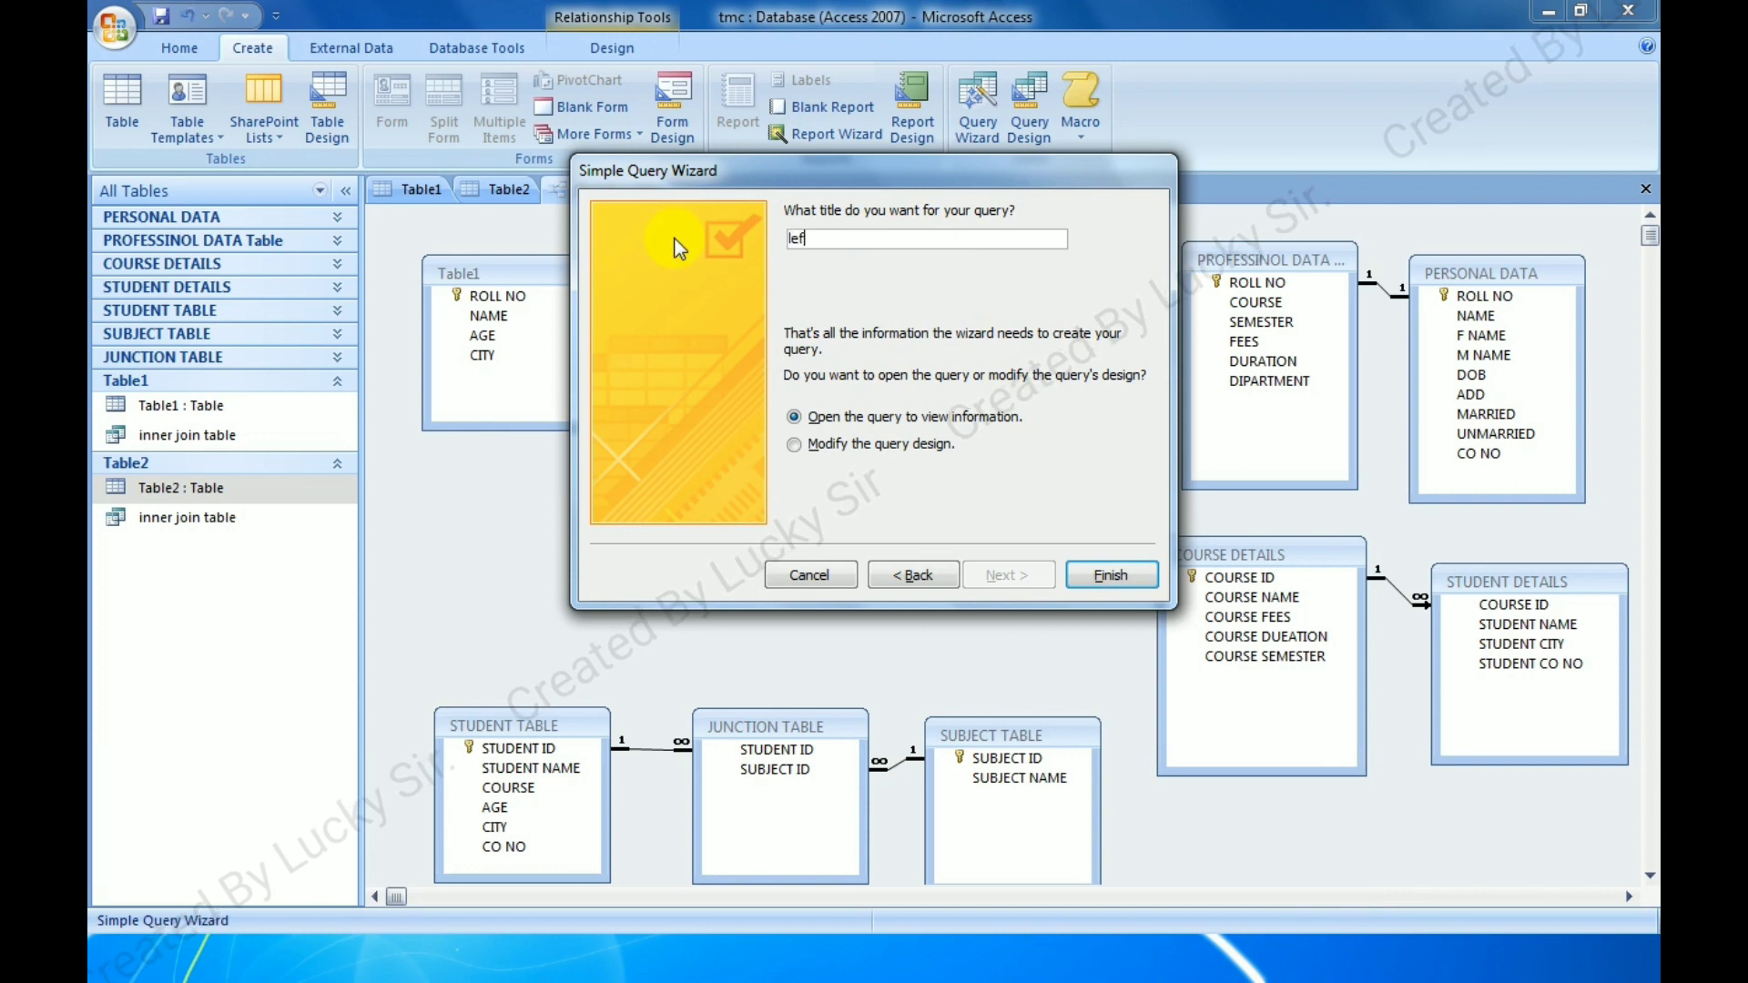
type("left ou")
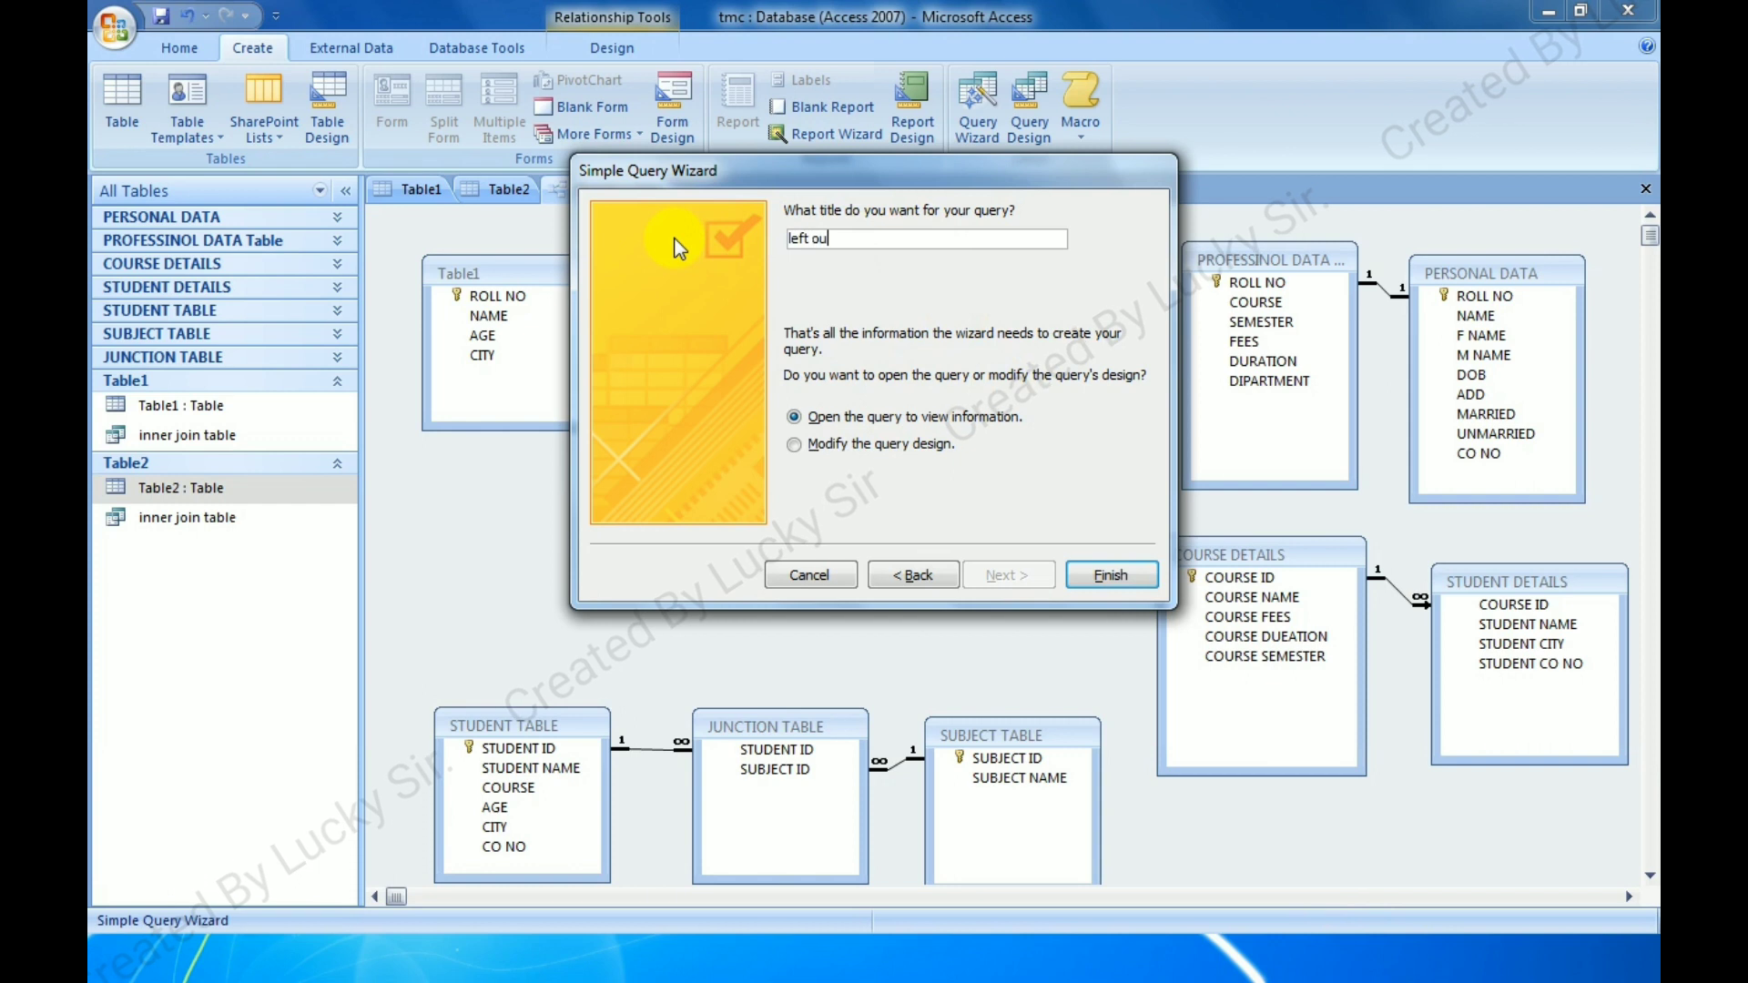
type("ter join")
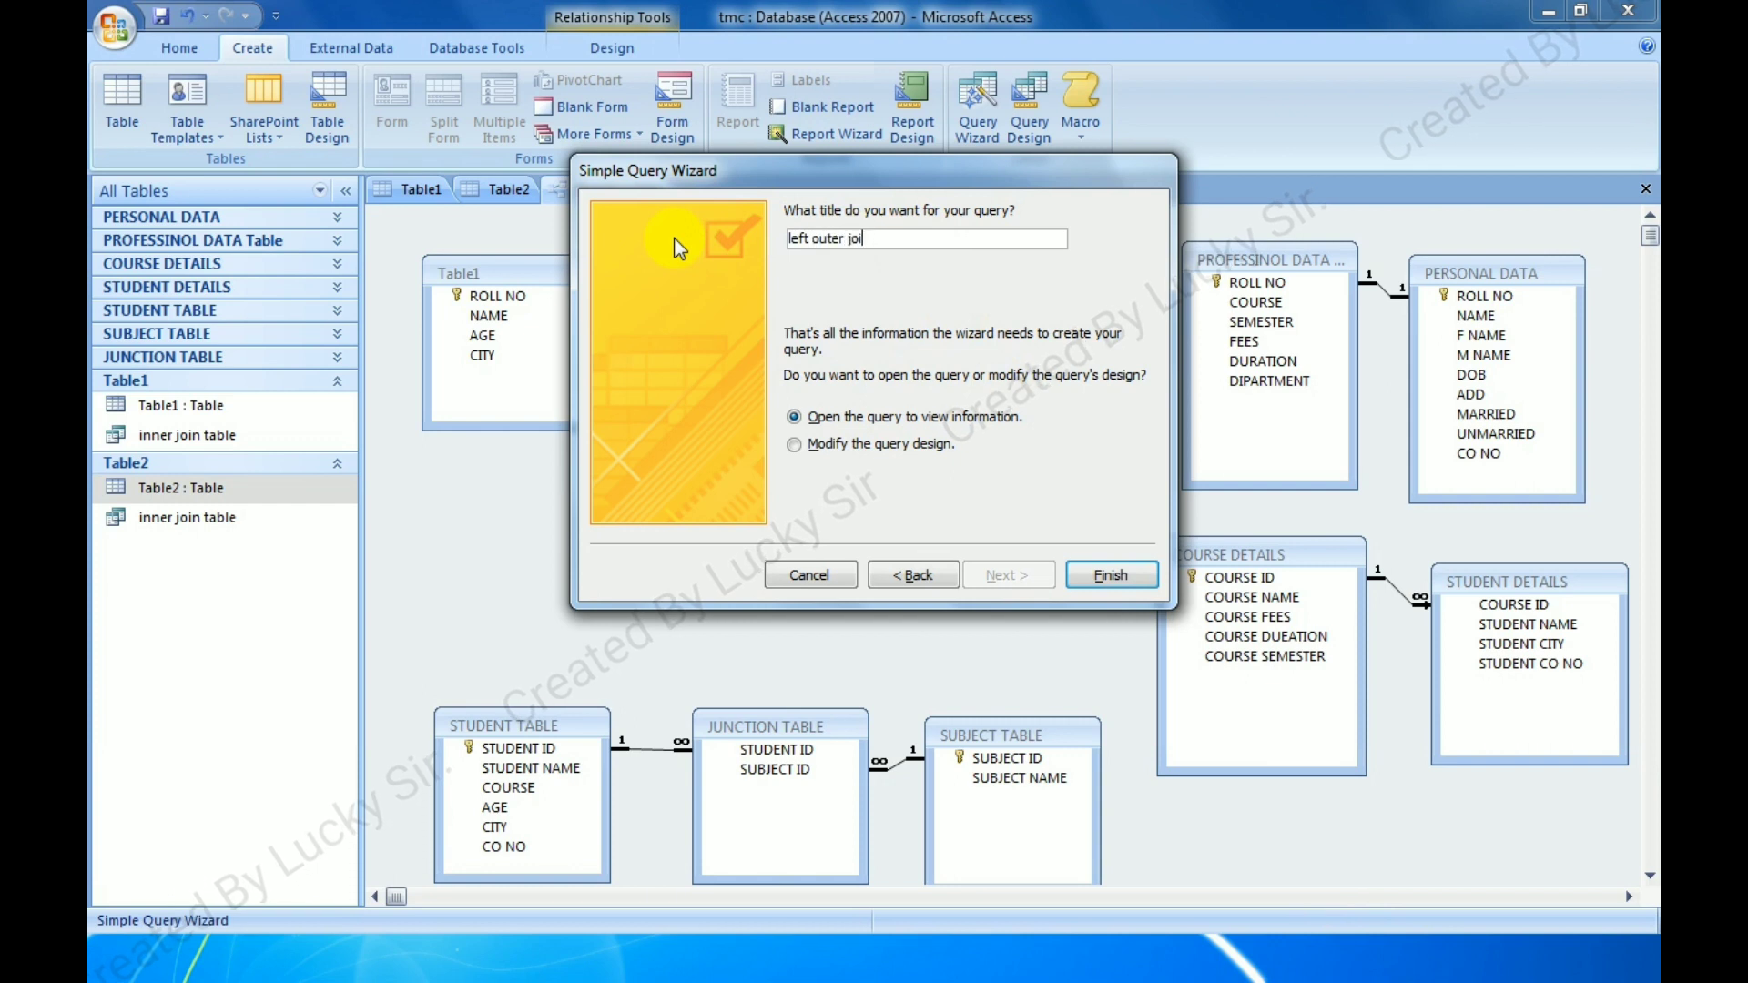
left_click(1109, 586)
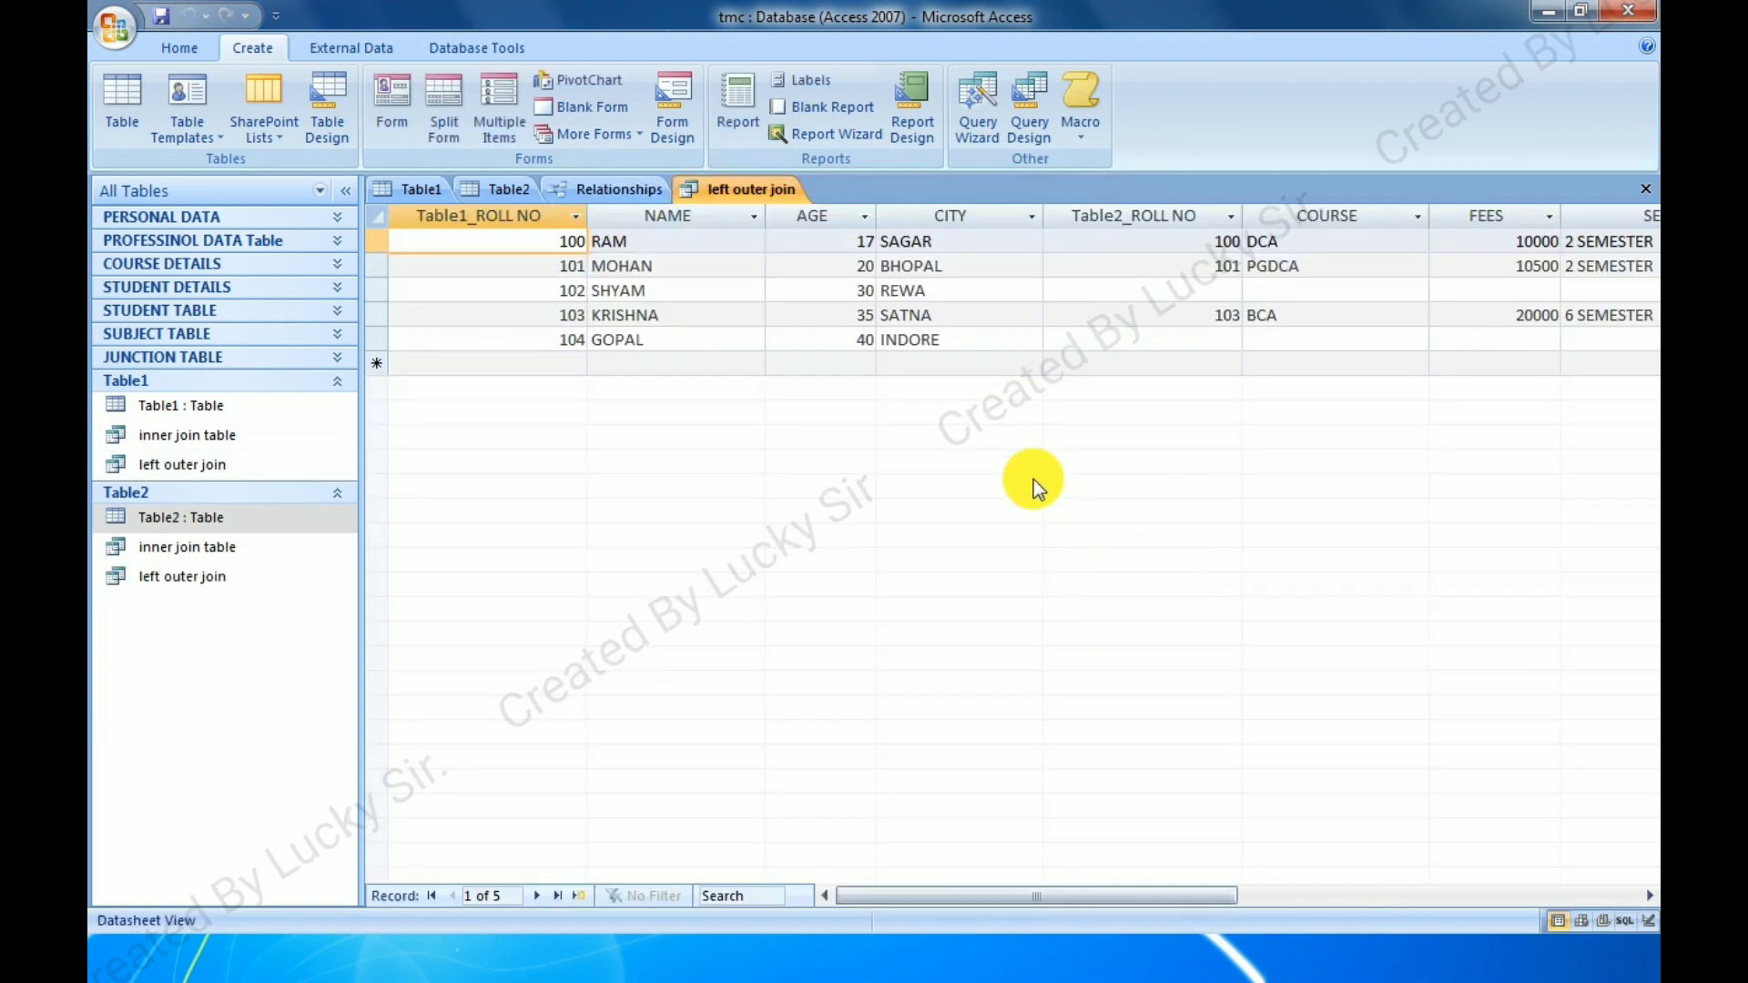
Narrow the NAME column slightly and format the left outer join datasheet in bold at font size 18.
left_click_drag(767, 216, 758, 216)
scroll(410, 124, "up", 1)
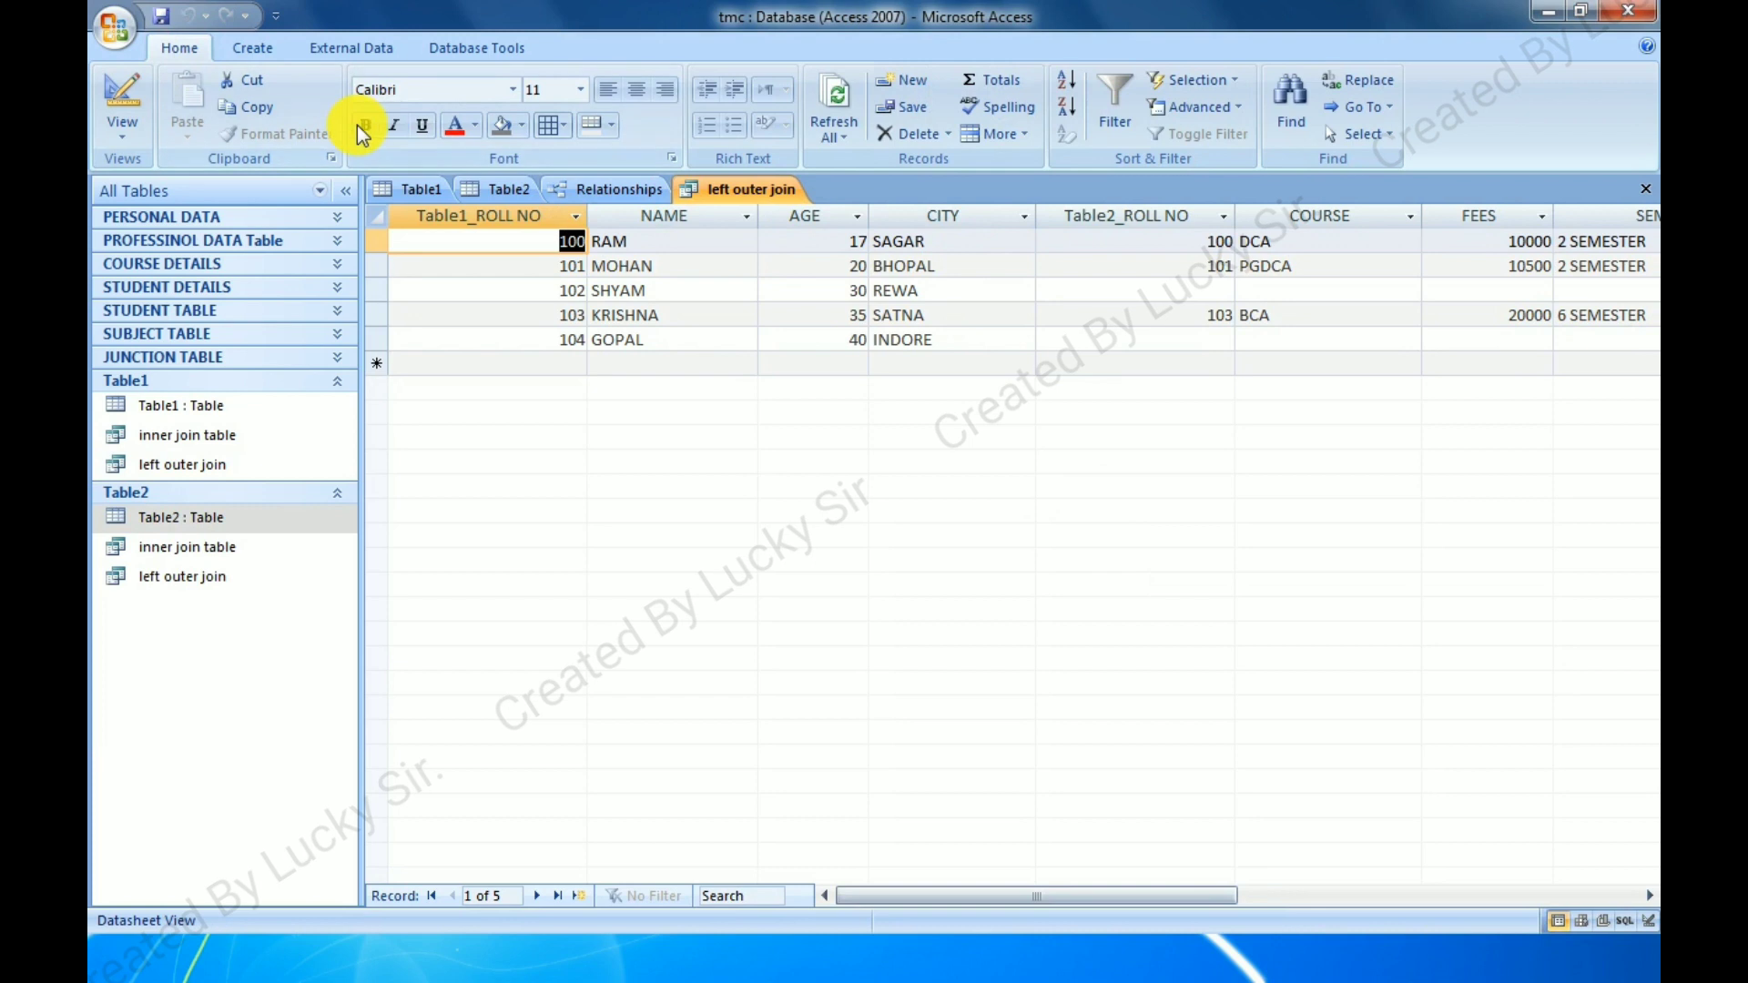
left_click(365, 125)
left_click(579, 90)
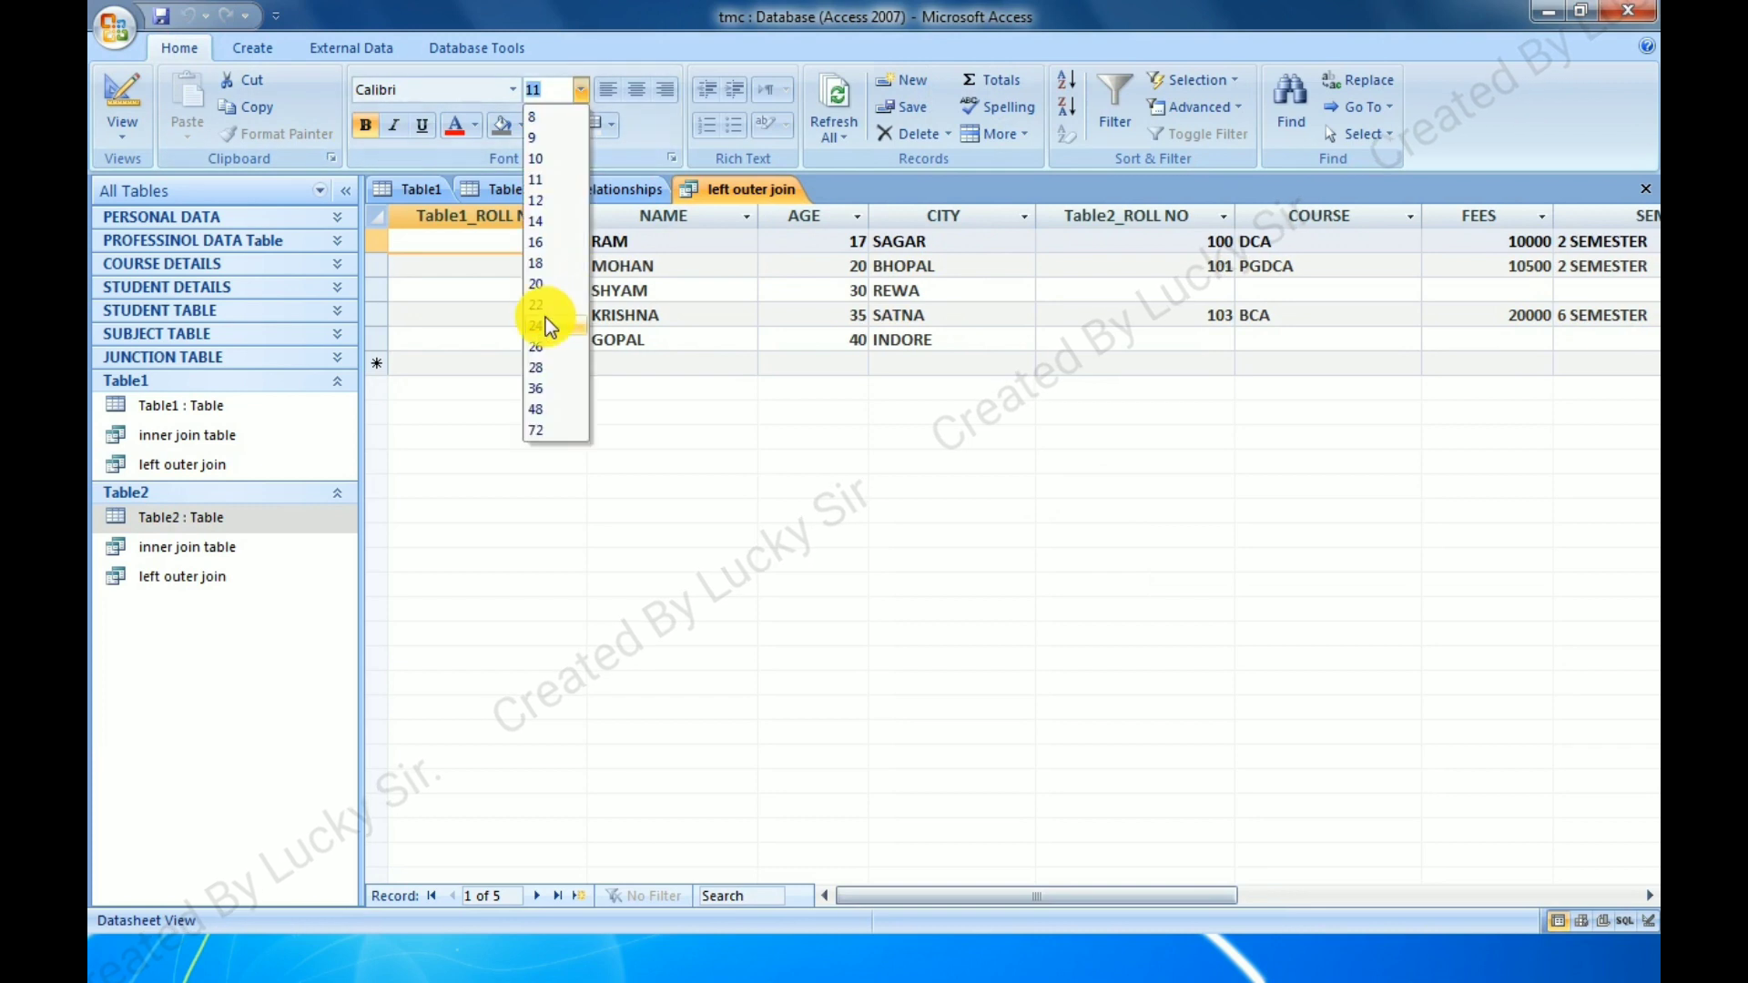
left_click(546, 264)
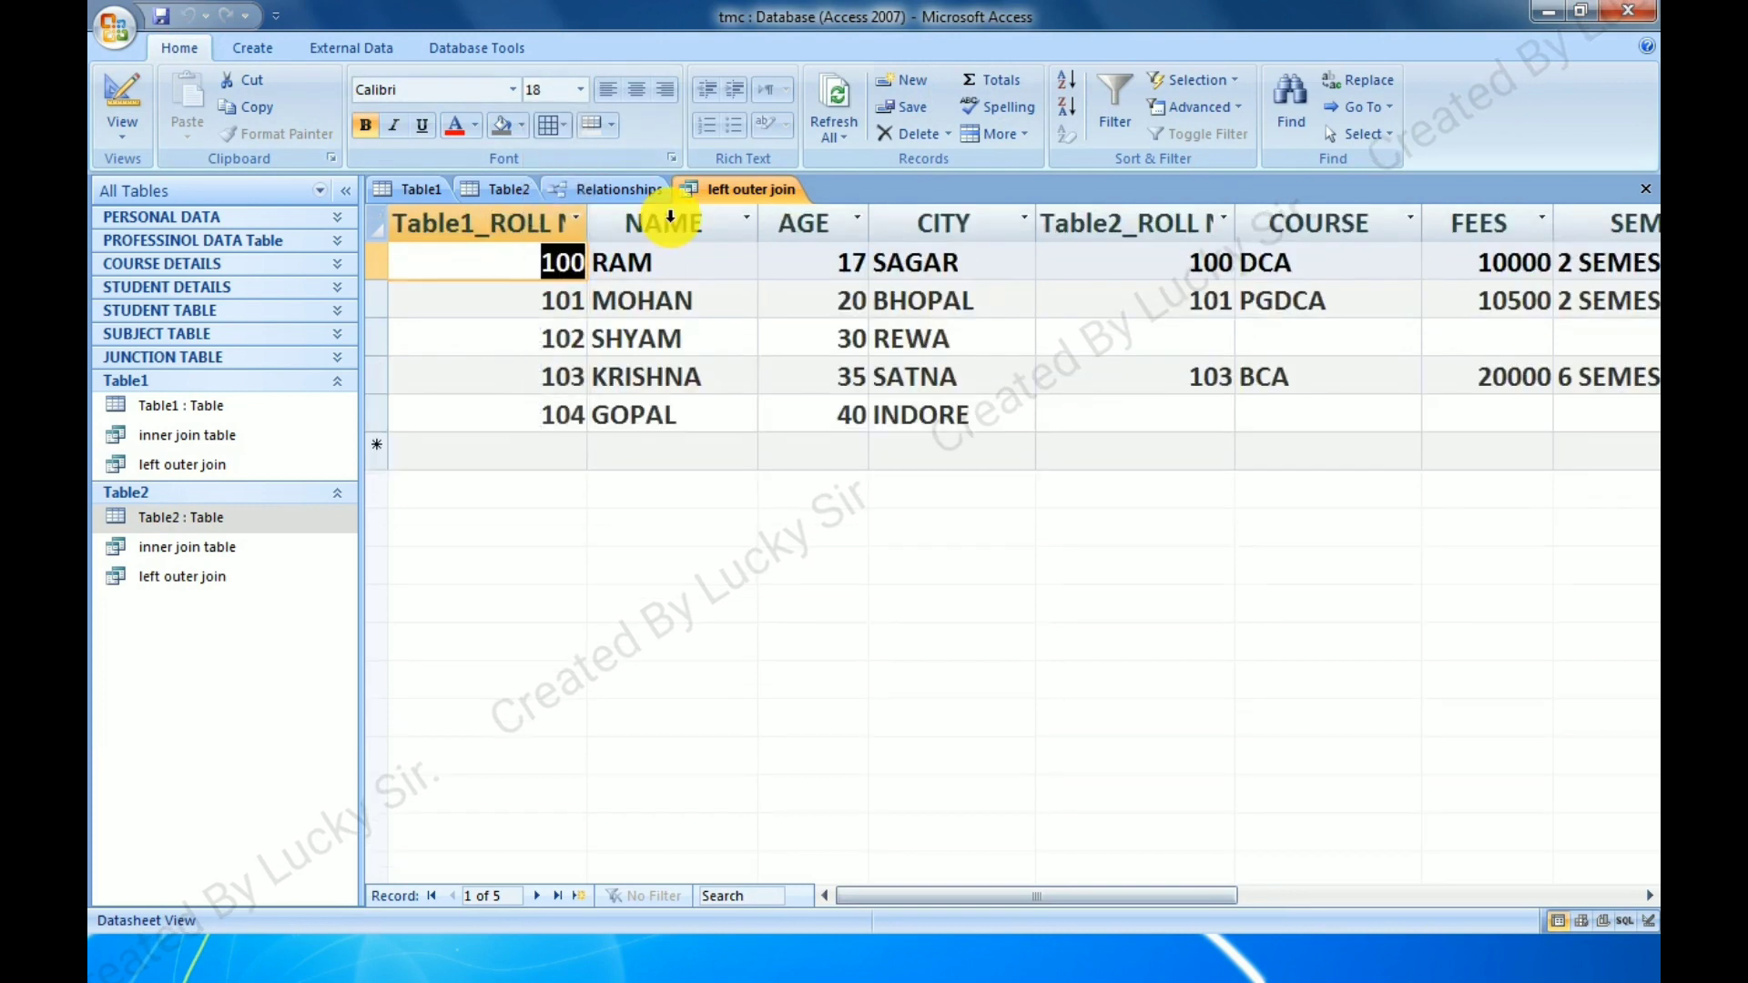
Compare the left outer join results with the original records in Table1.
left_click(512, 265)
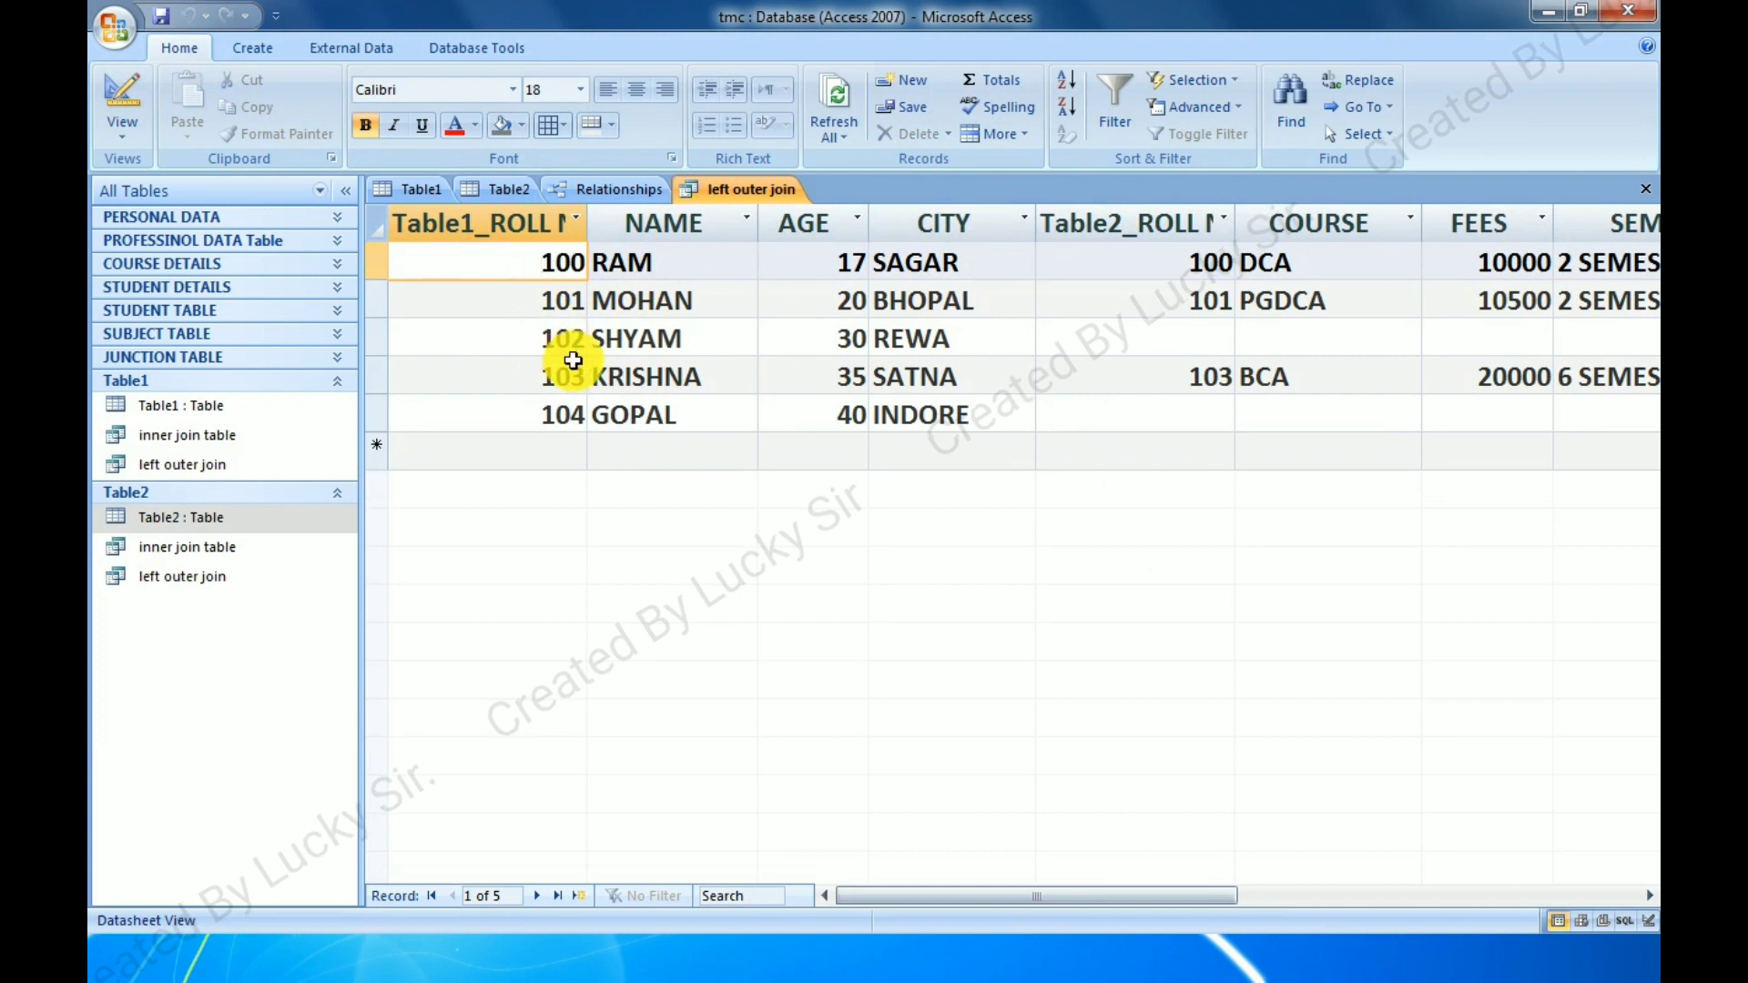
left_click(426, 188)
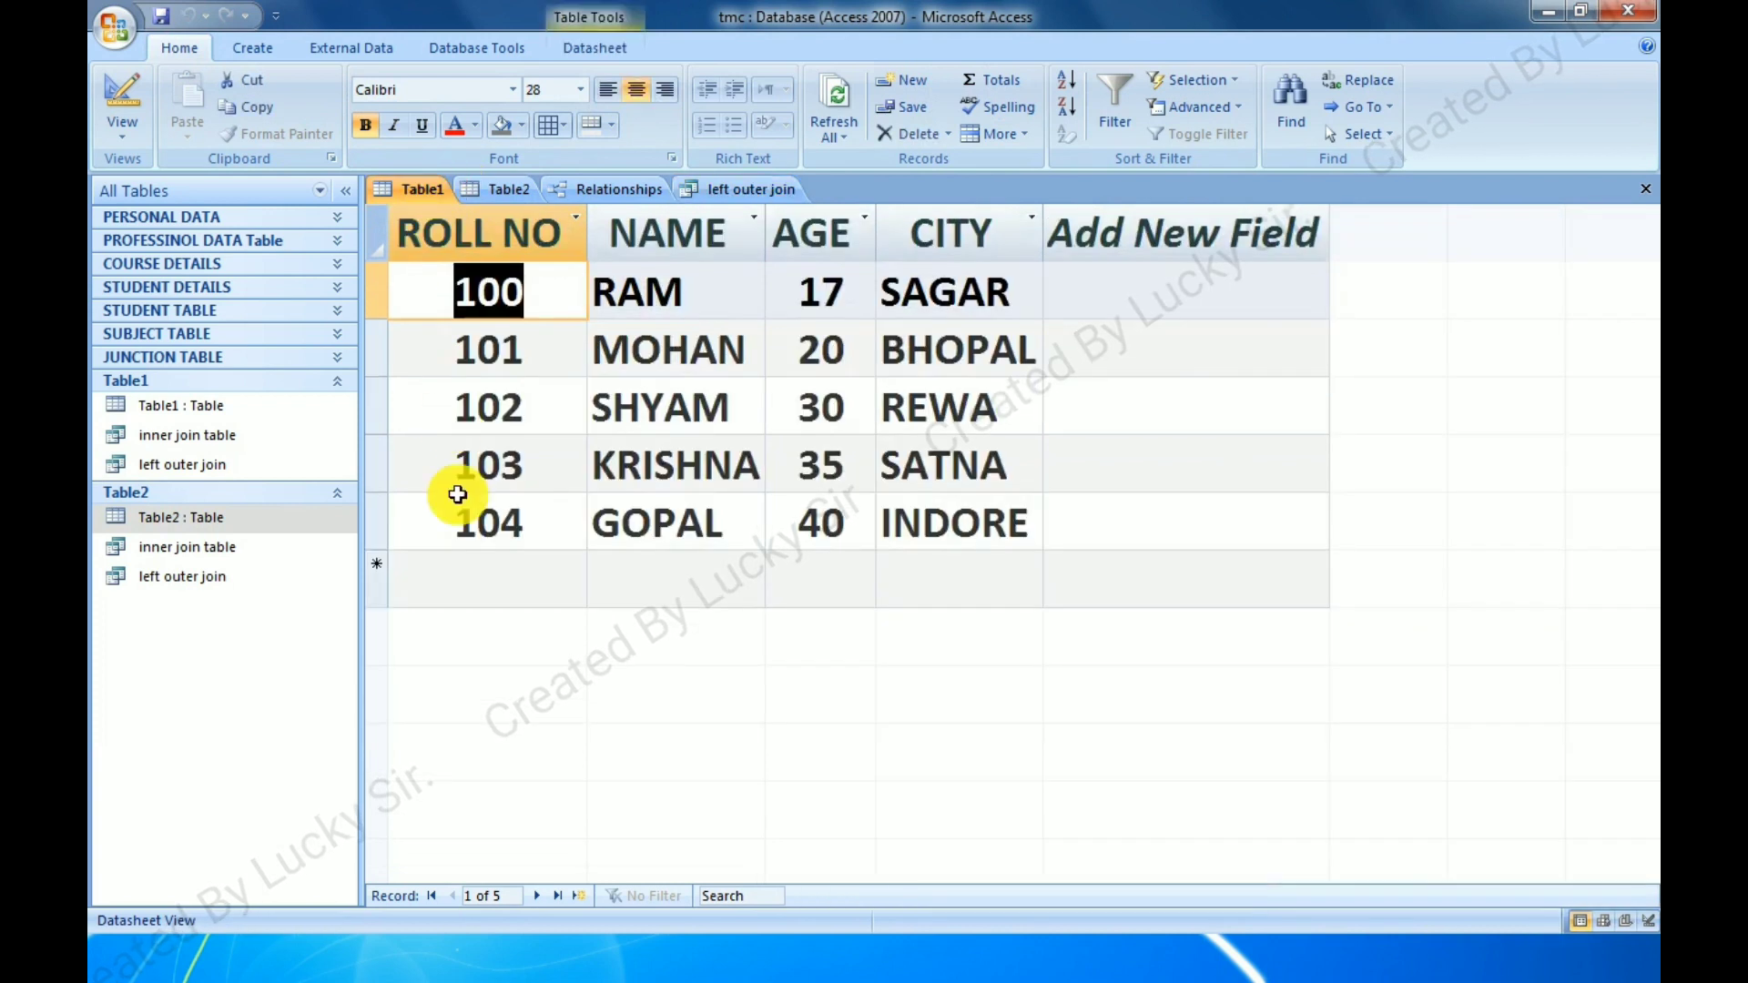
left_click(729, 189)
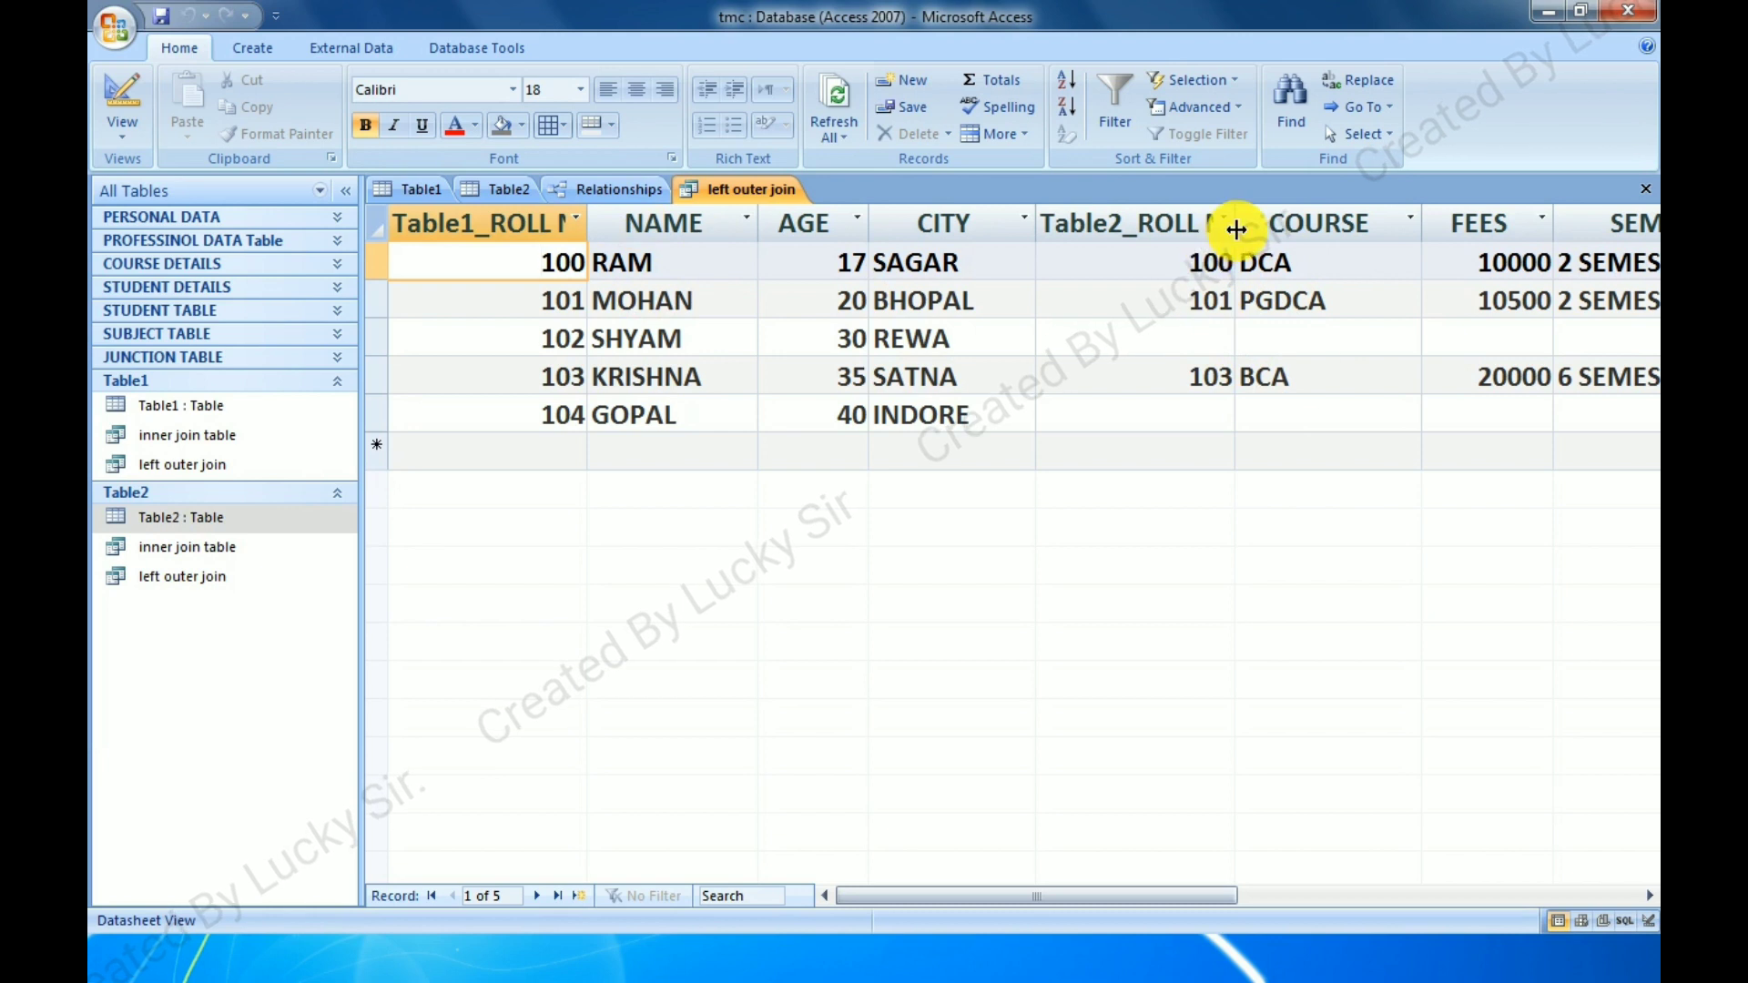
Narrow the Table2_ROLL NO, COURSE and FEES columns and close the left outer join query, saving its layout changes.
left_click_drag(1234, 228, 1122, 232)
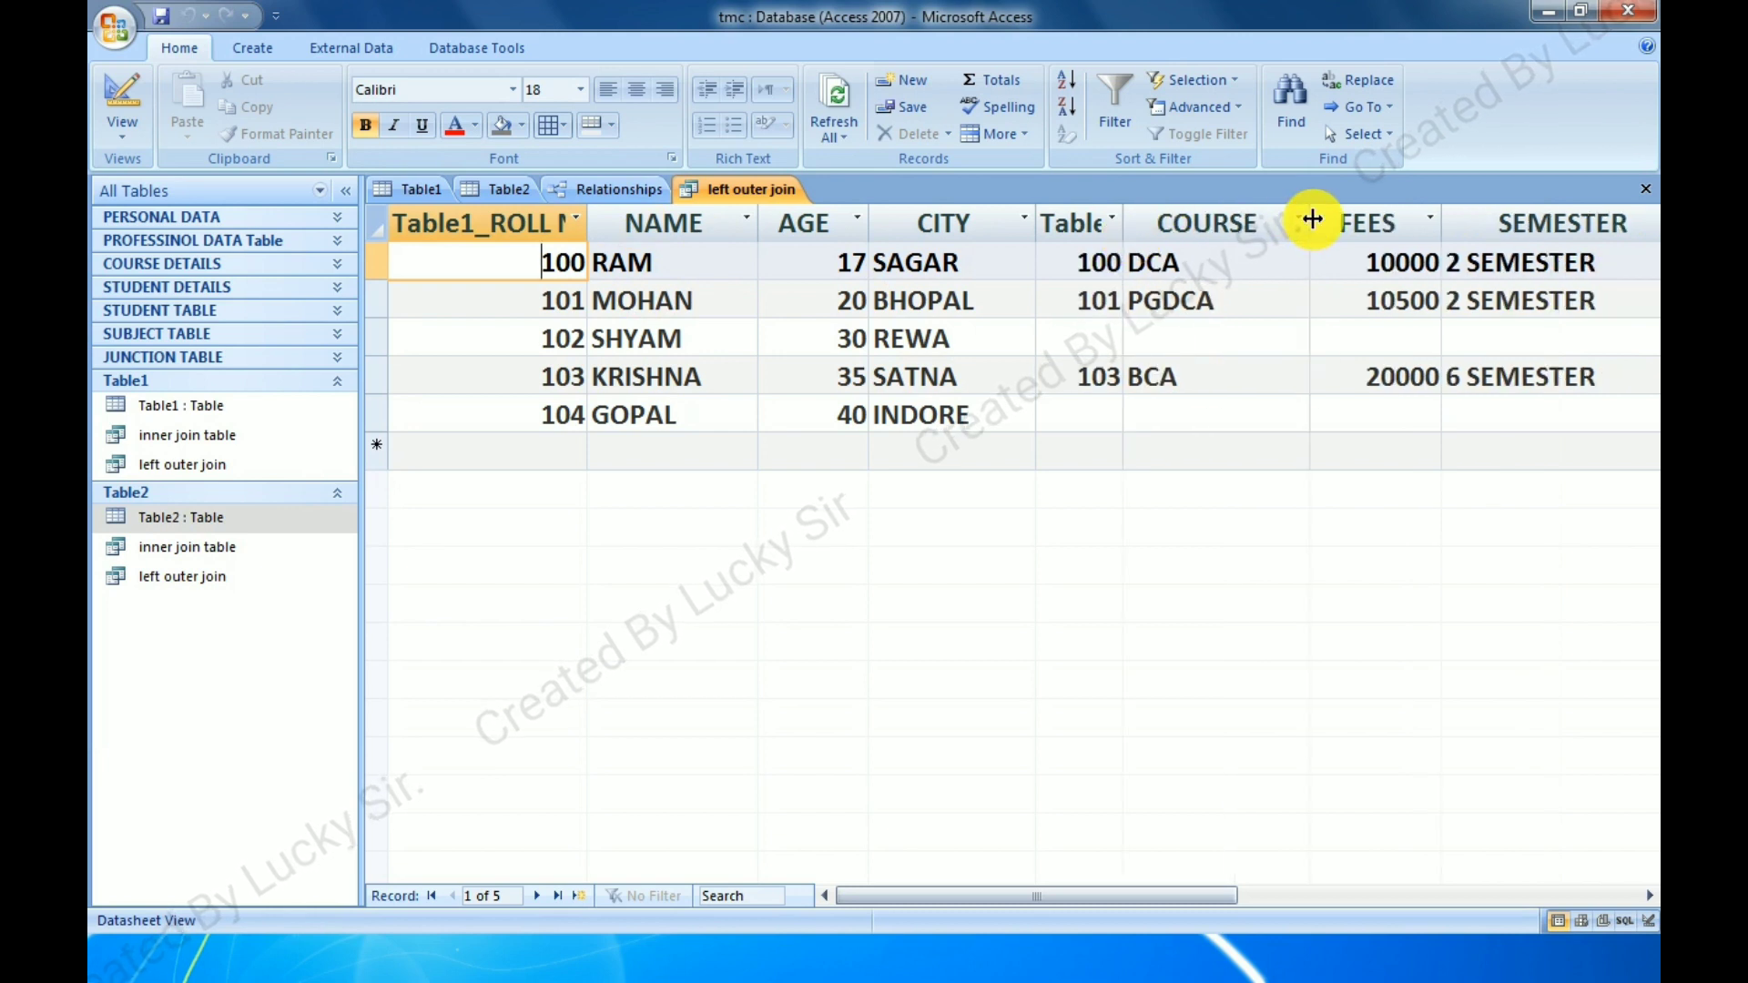
left_click_drag(1312, 219, 1258, 226)
left_click_drag(1389, 225, 1350, 232)
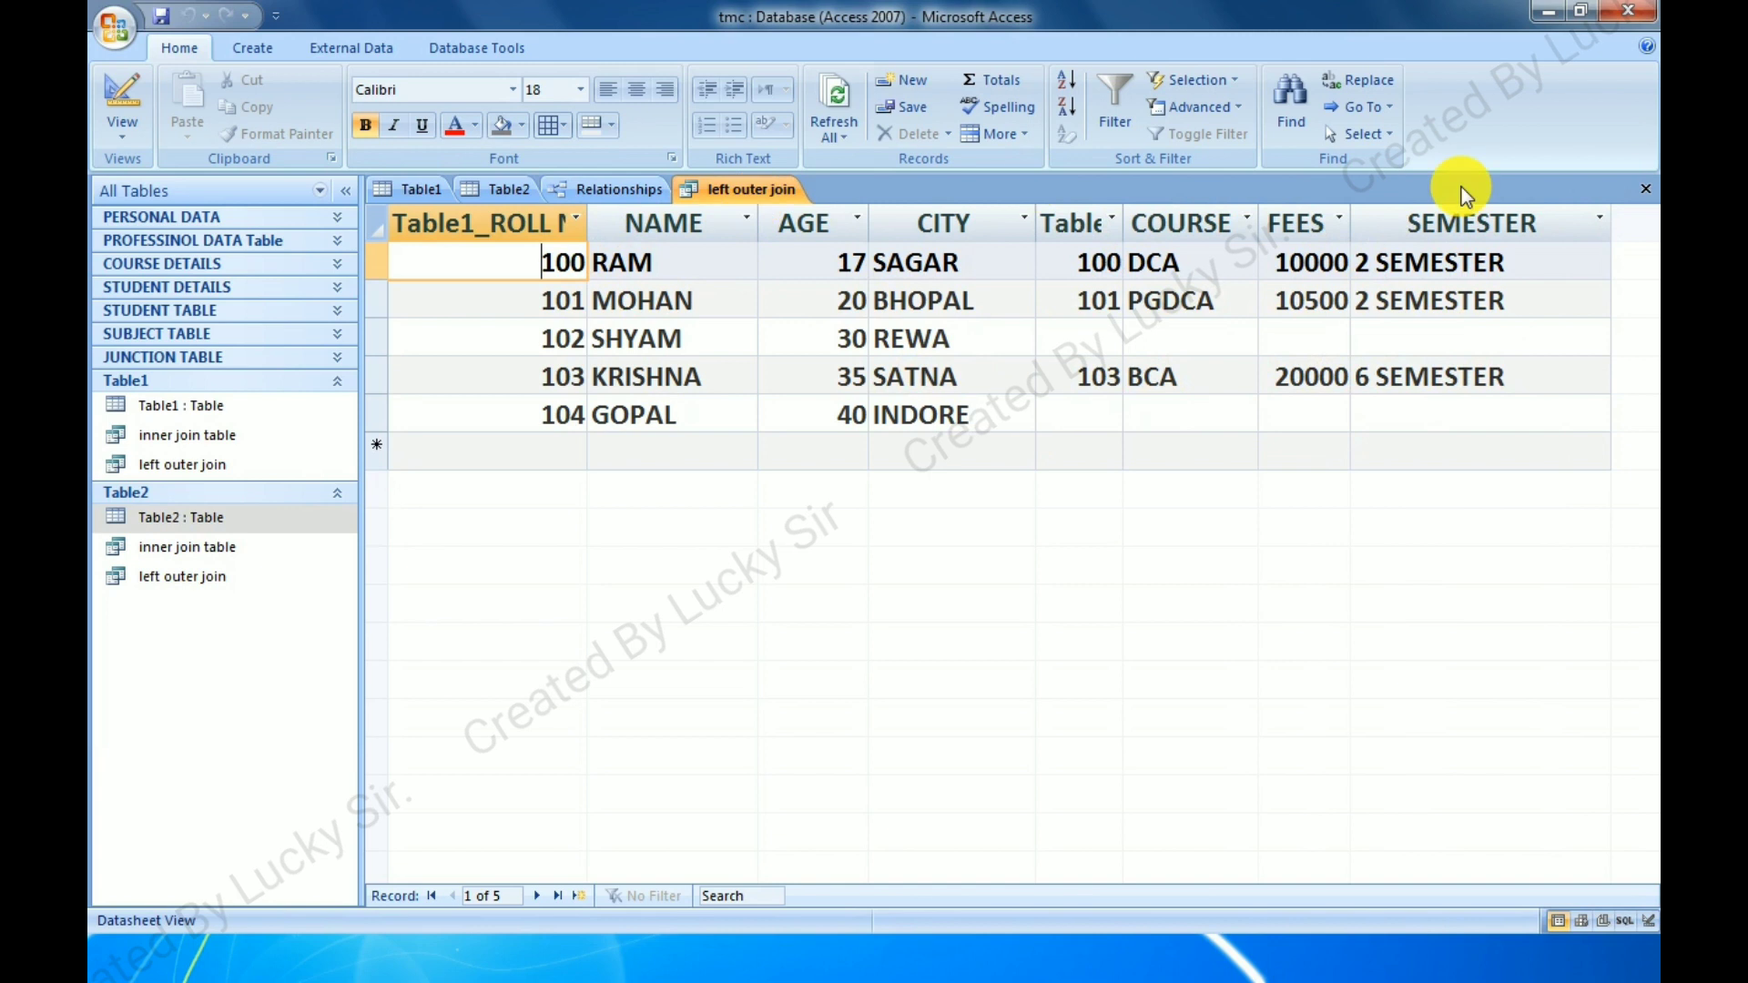
left_click(1645, 188)
left_click(780, 539)
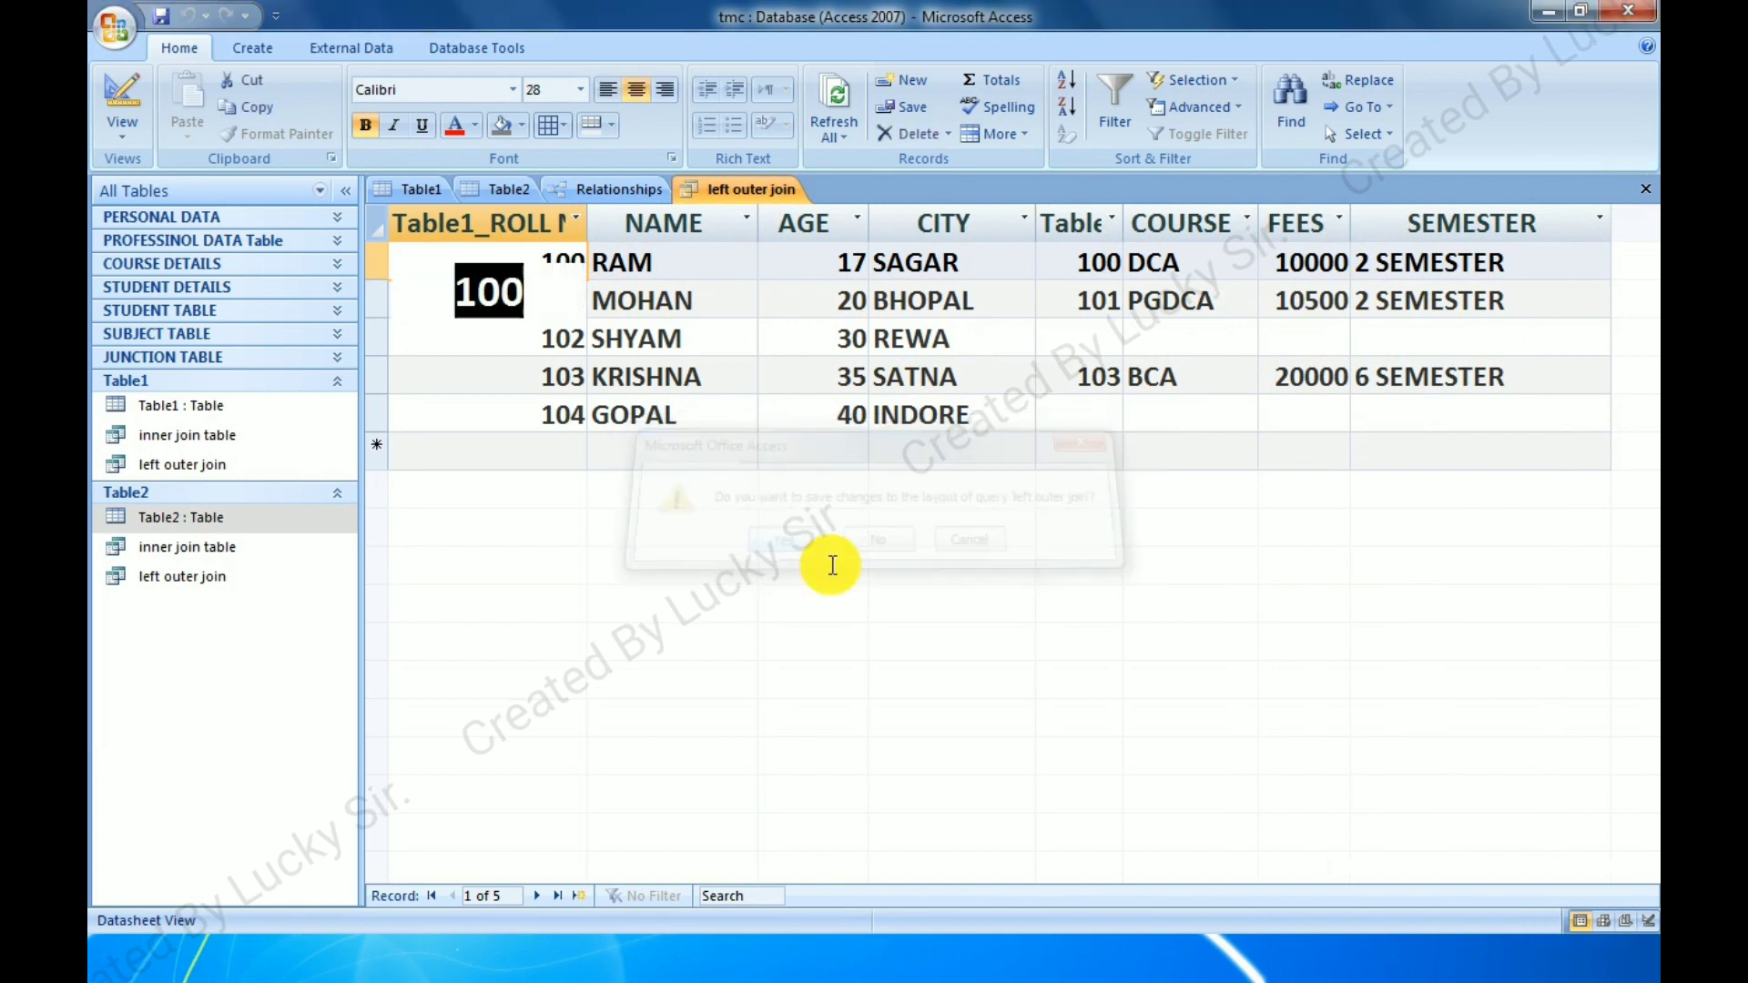
Change the Table1–Table2 relationship to join type 3, all records from Table2 and only matching records from Table1.
left_click(604, 196)
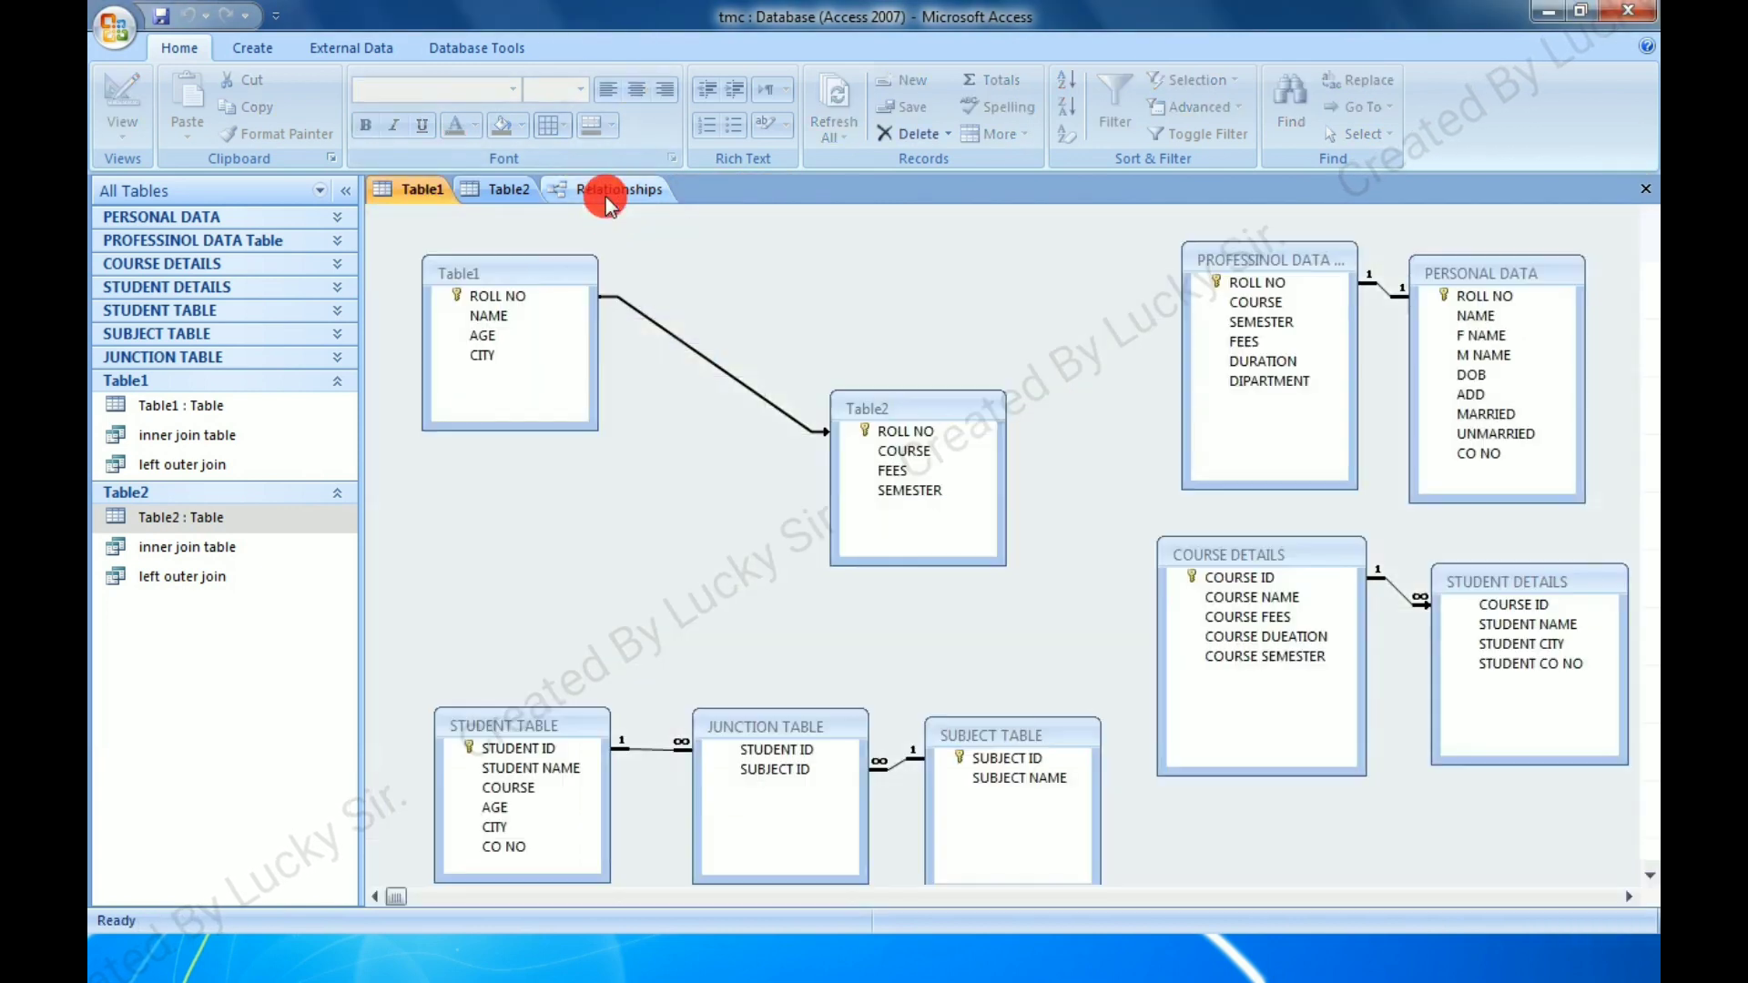
double_click(656, 321)
left_click(1023, 338)
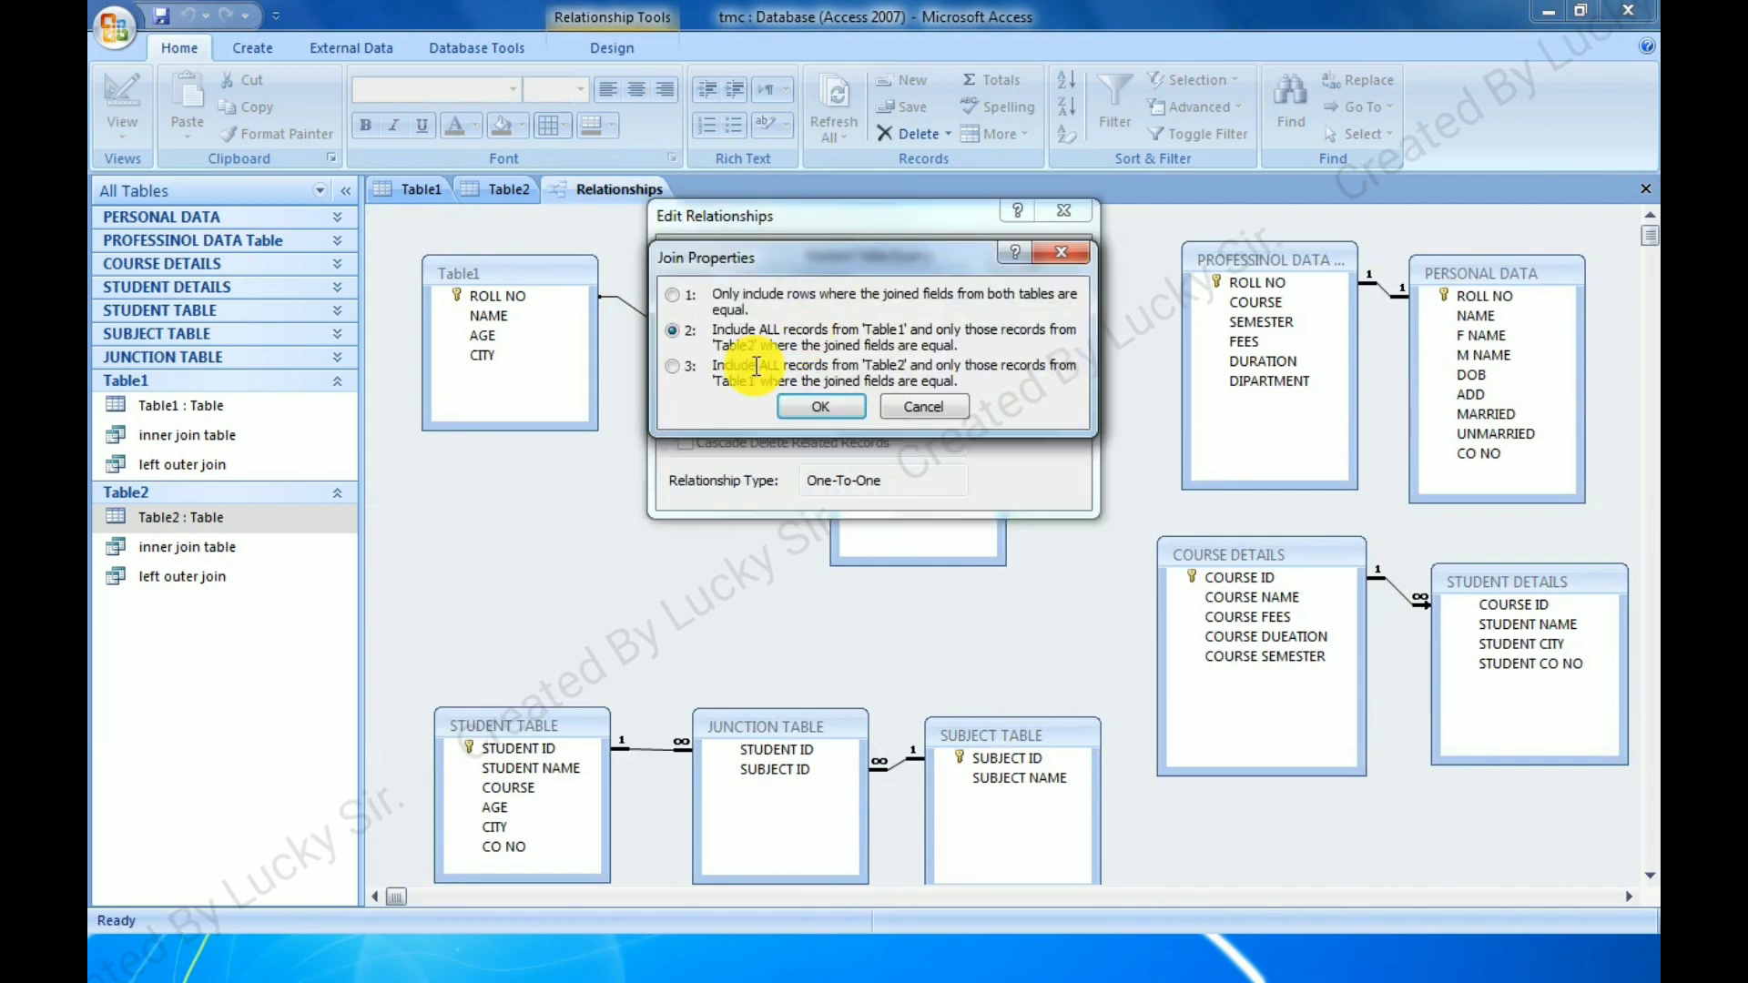
left_click(672, 368)
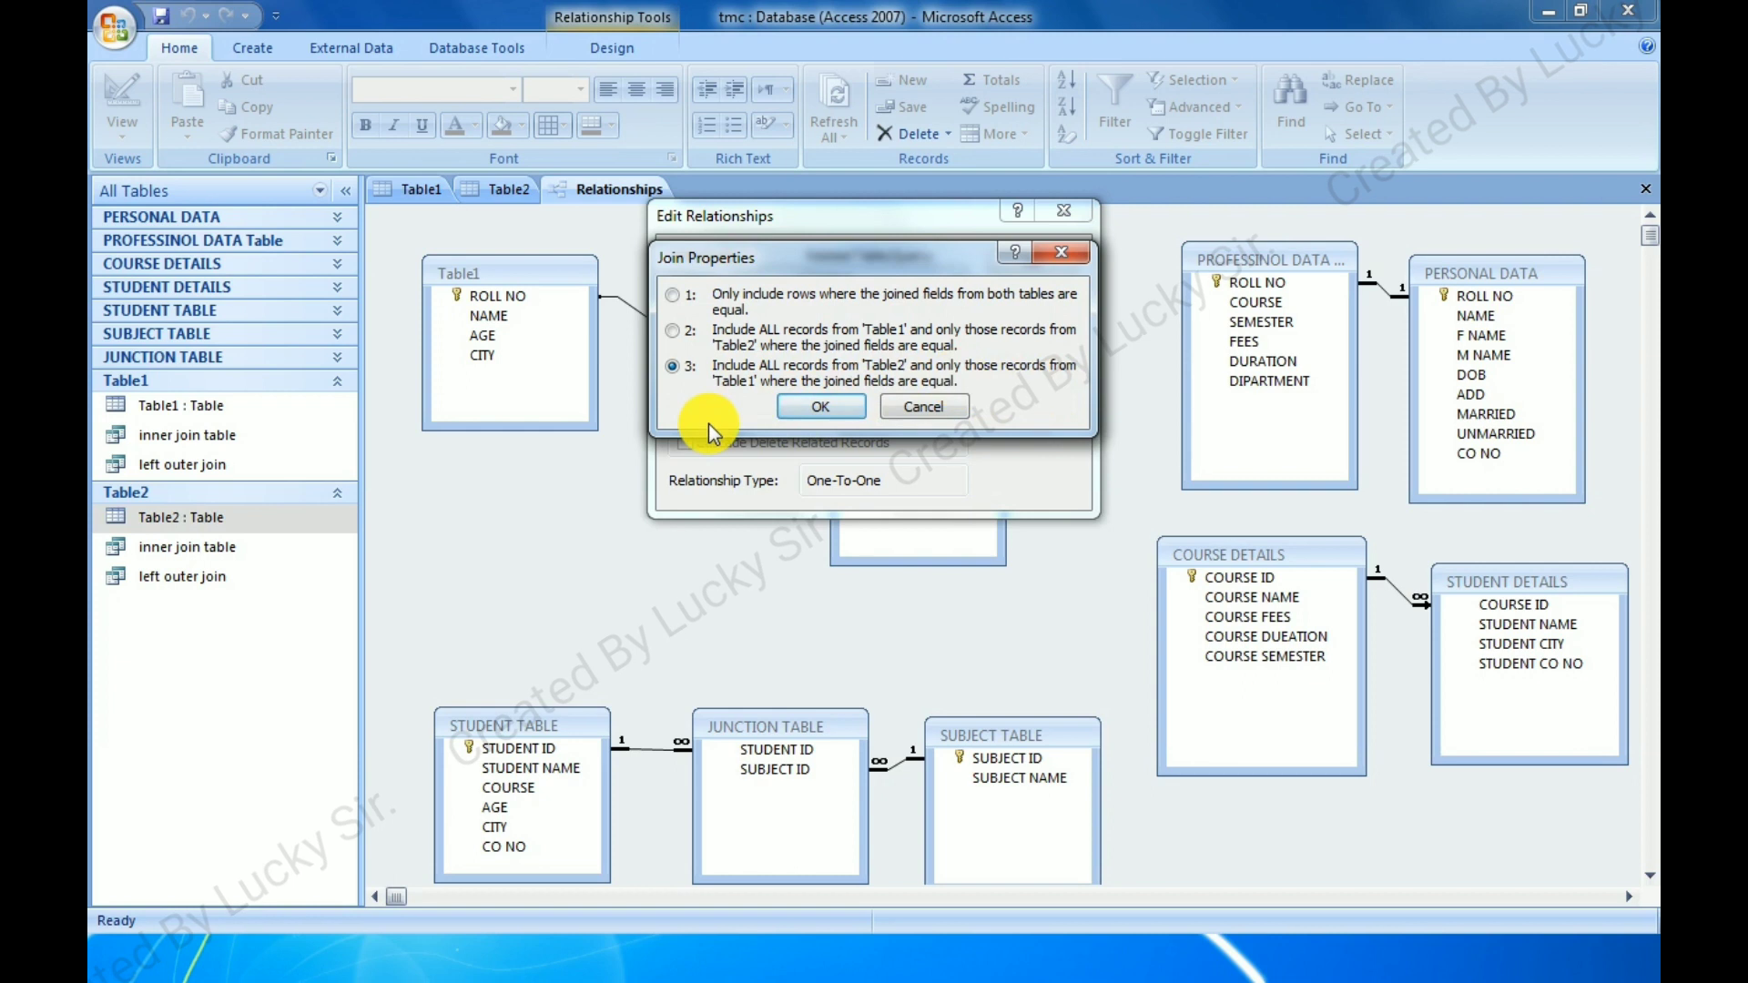
left_click(823, 409)
left_click(1039, 260)
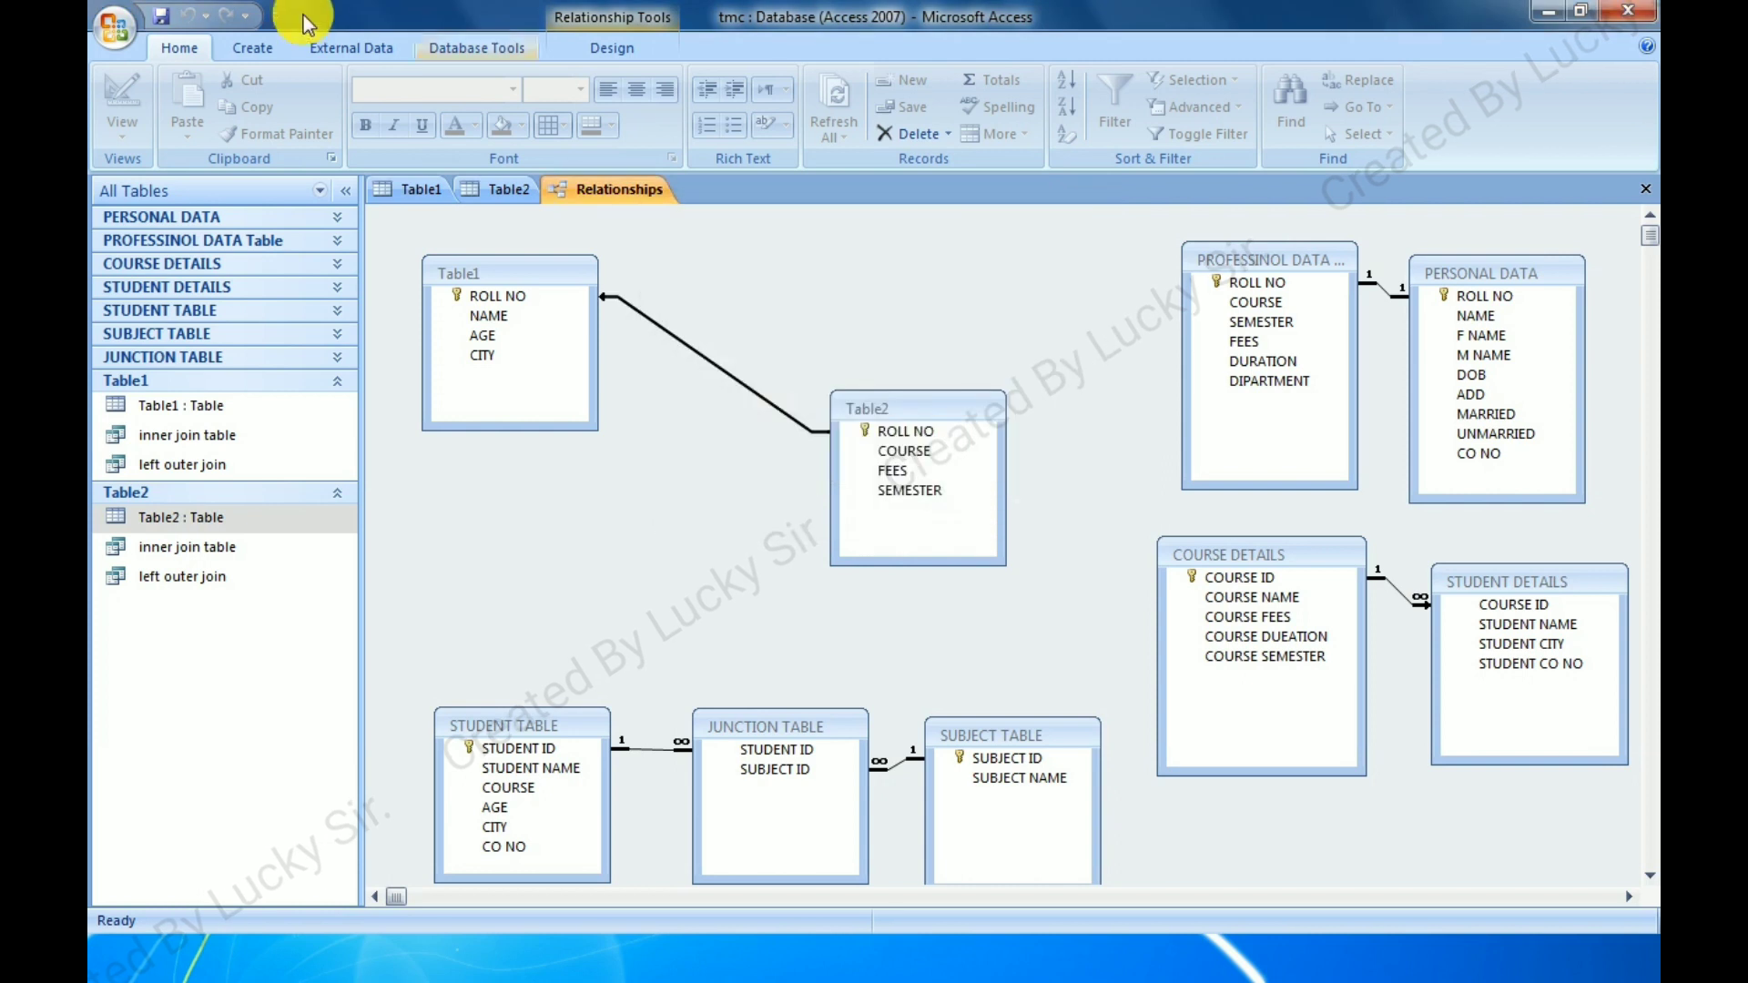
Start a new query with the Simple Query Wizard and include all fields of Table1.
left_click(255, 47)
left_click(978, 107)
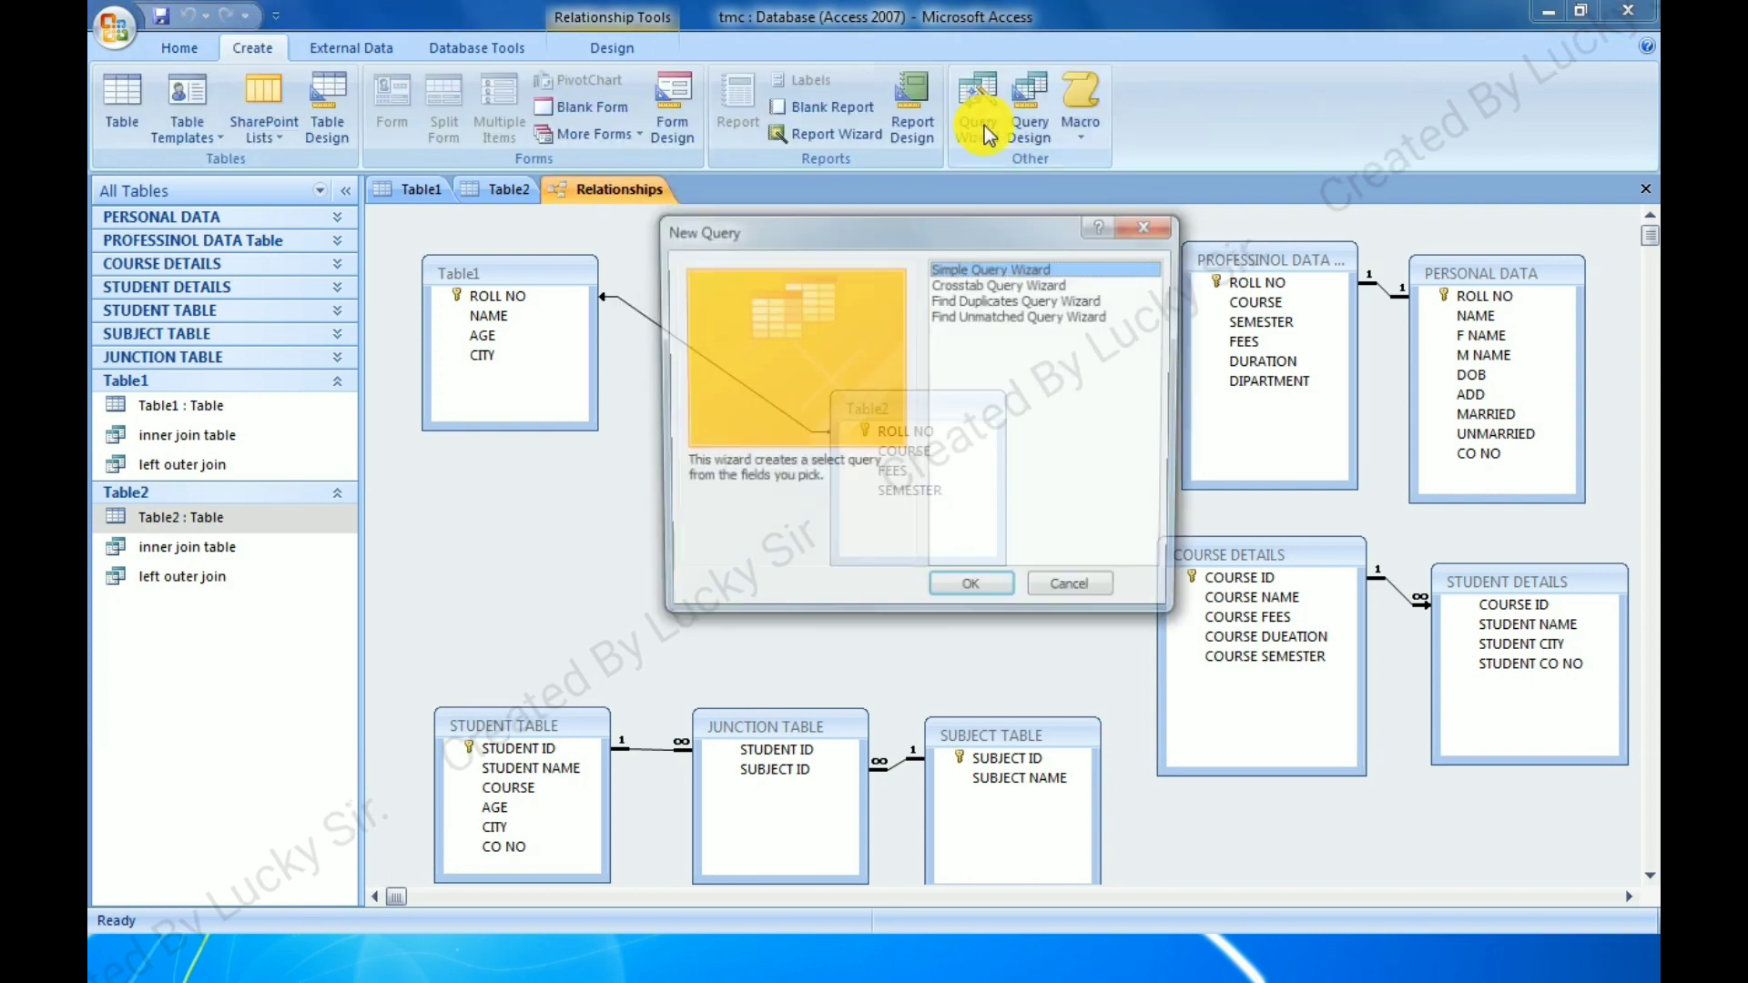
left_click(999, 593)
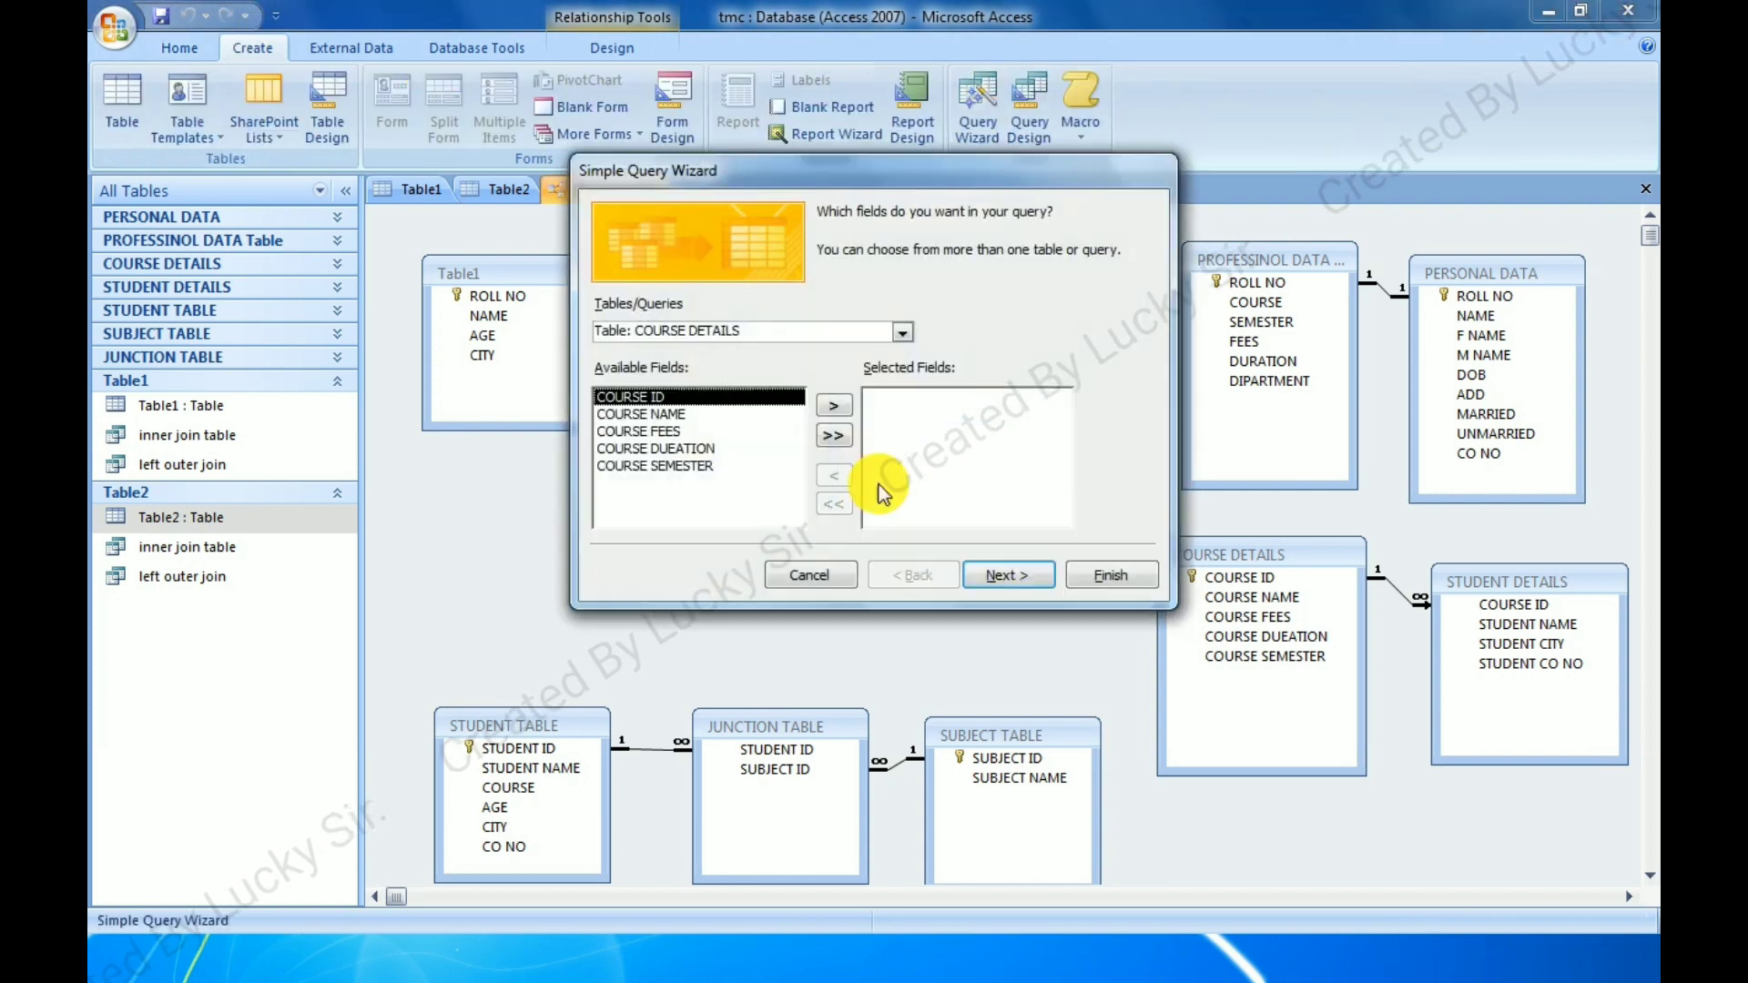
left_click(902, 333)
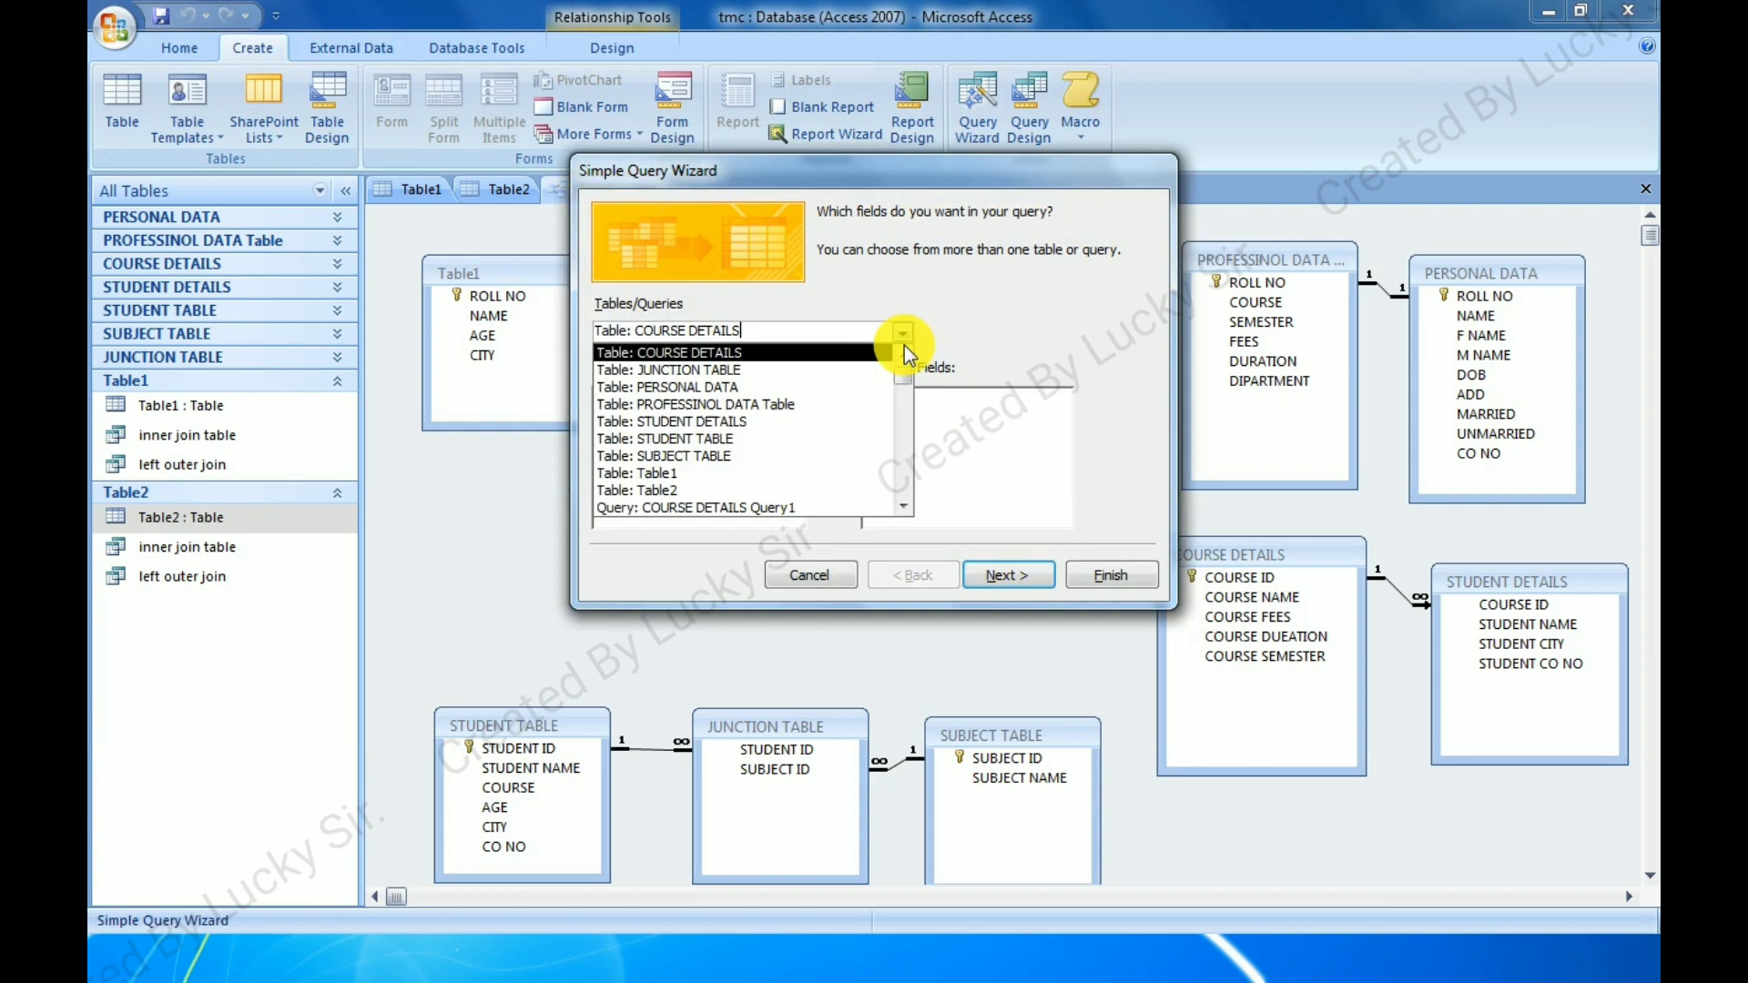
left_click(707, 481)
left_click(834, 435)
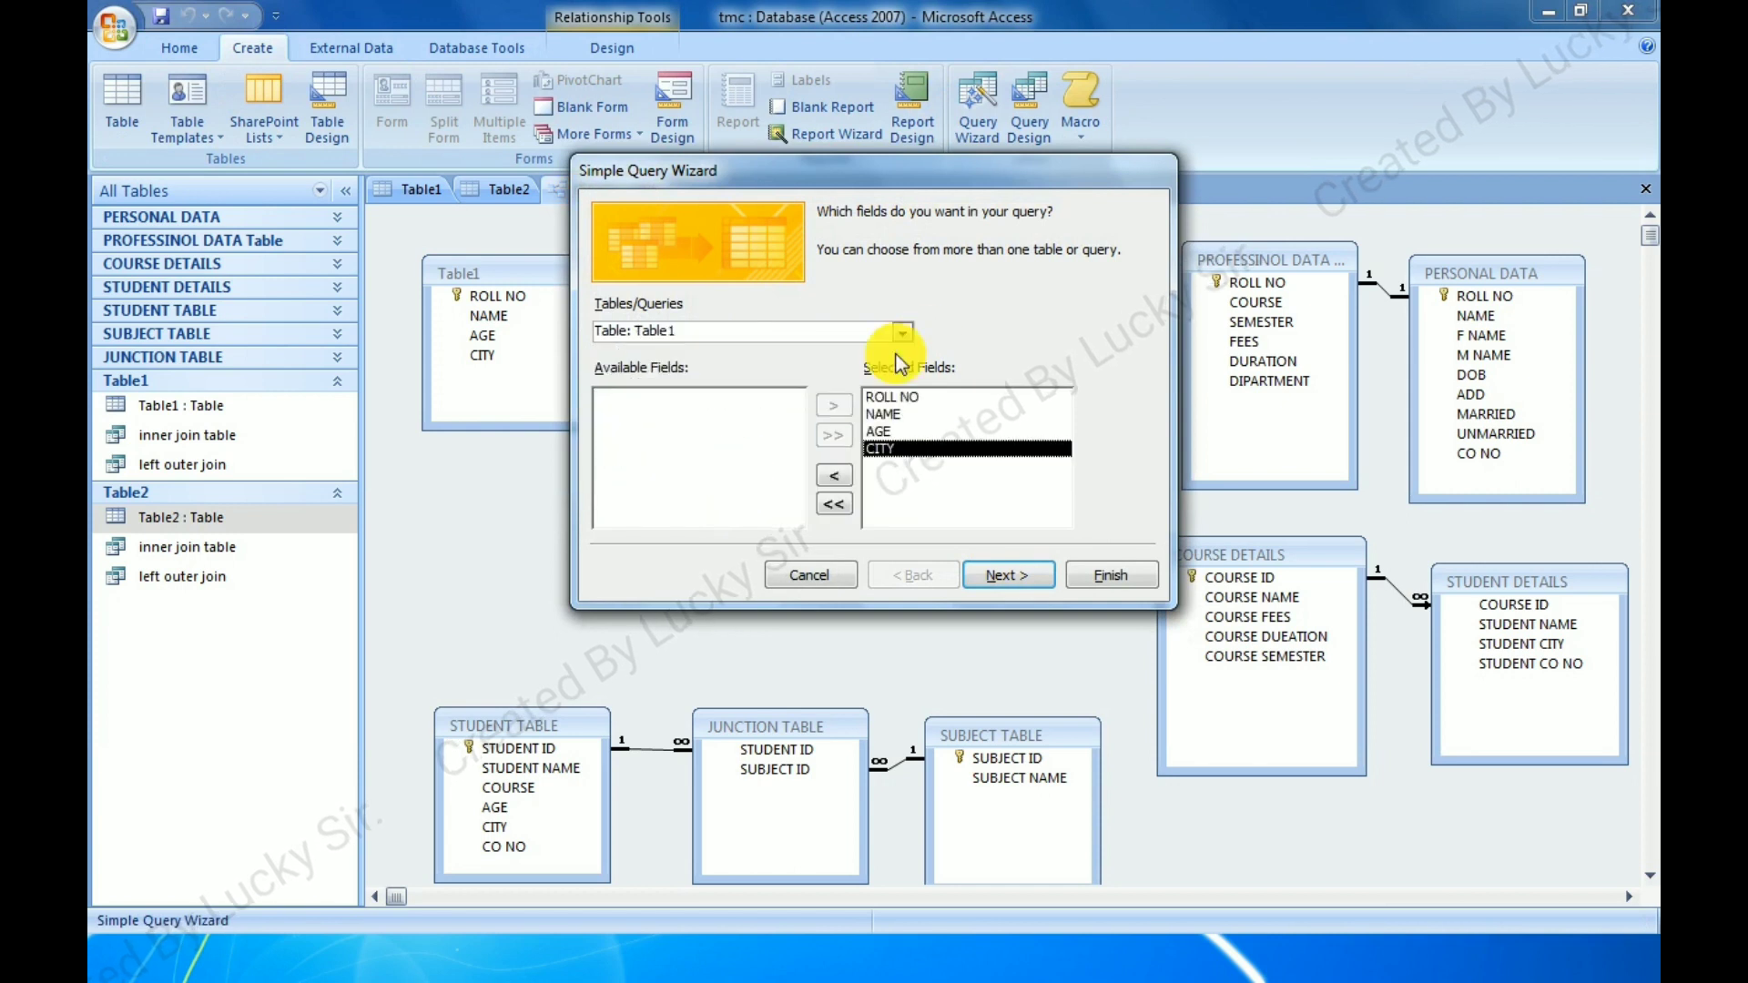
Add all Table2 fields to the new query and keep the detail option showing every field of every record.
left_click(902, 332)
left_click(678, 452)
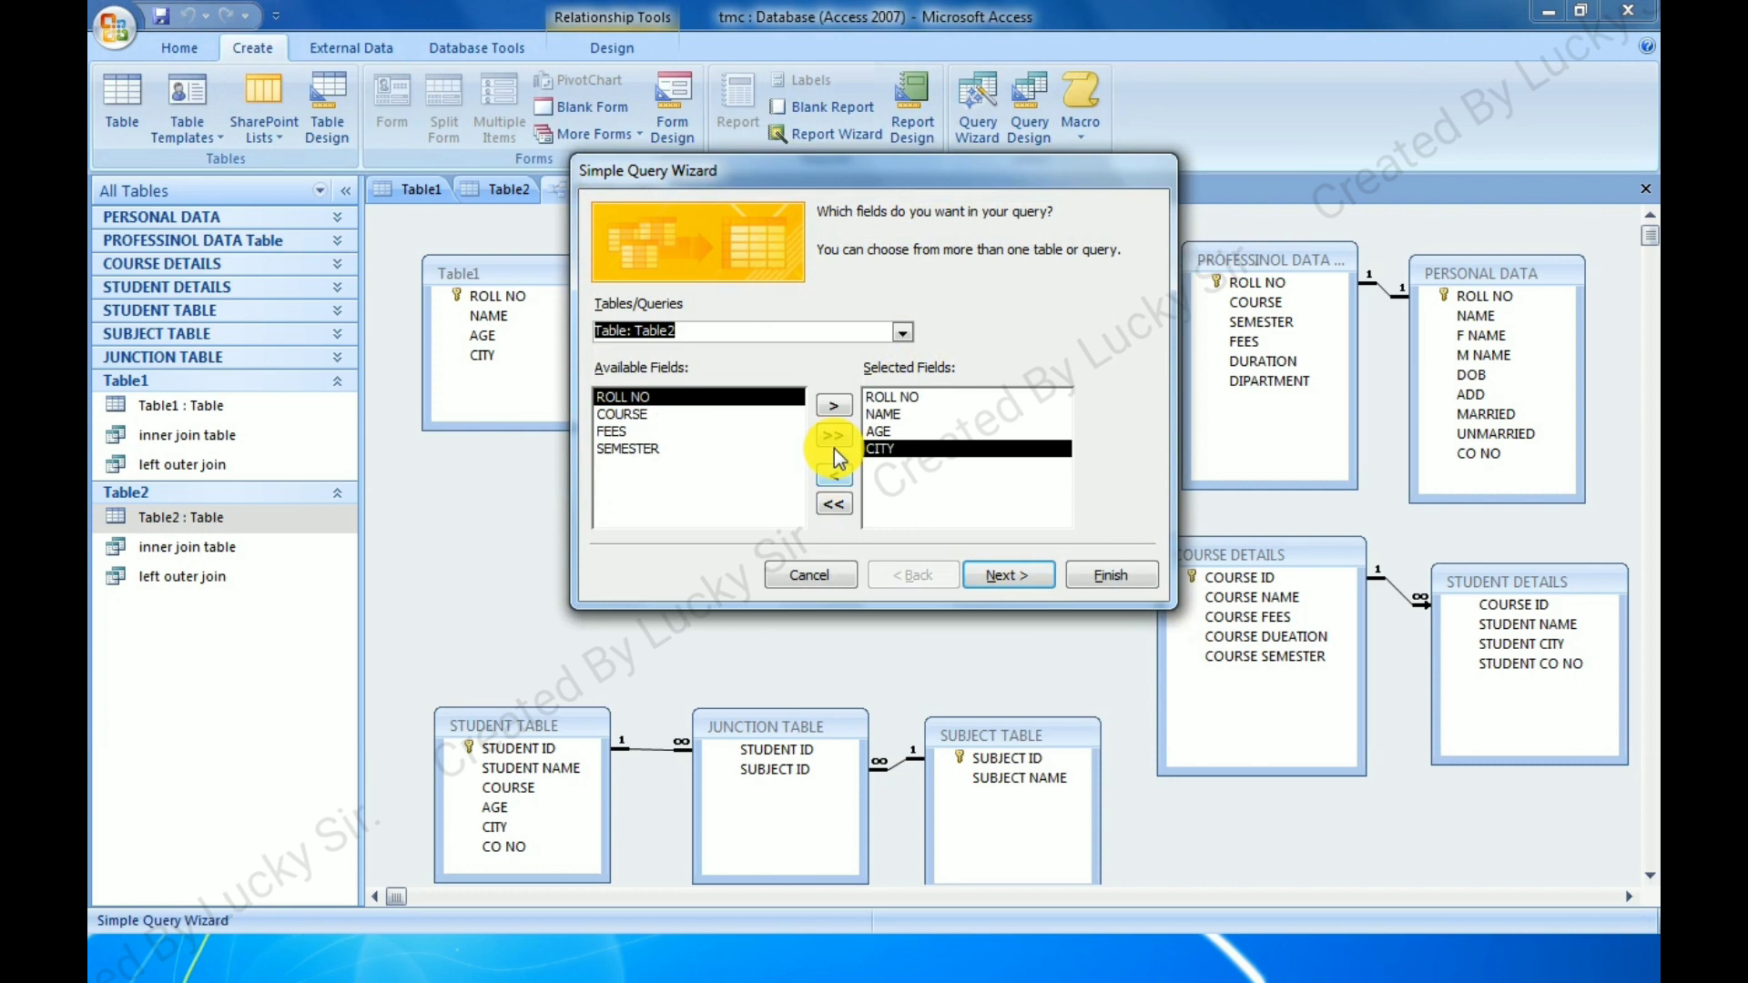
left_click(834, 435)
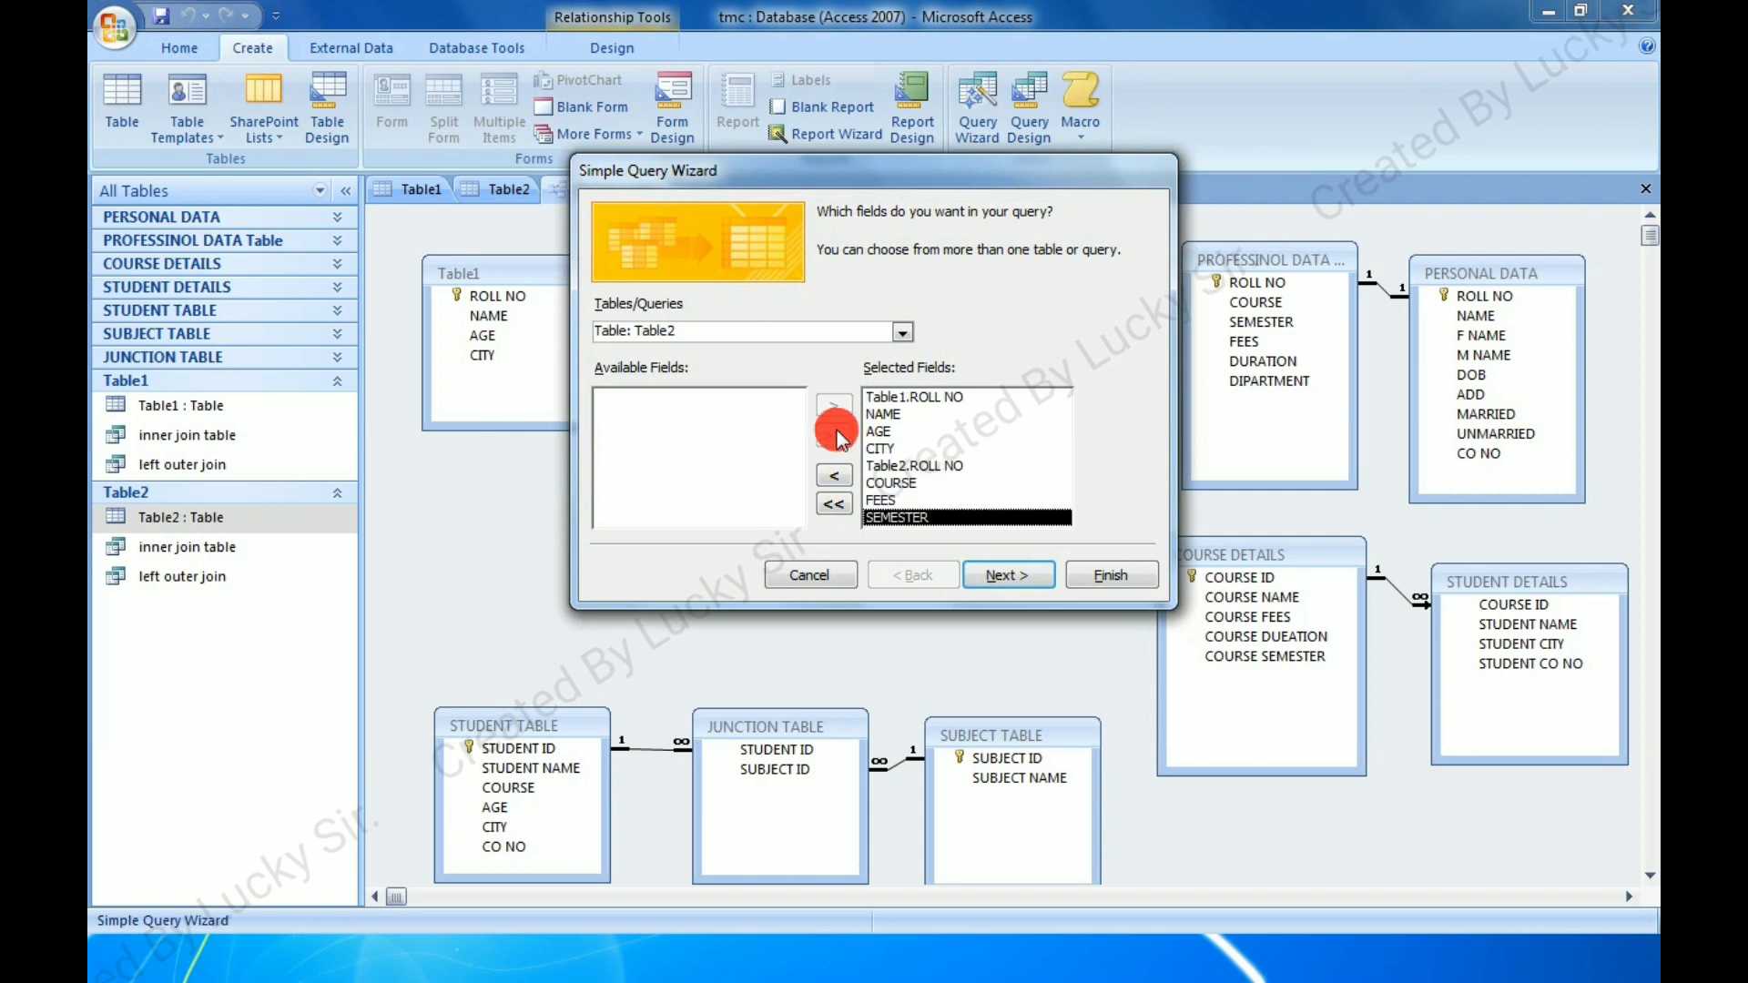
left_click(997, 575)
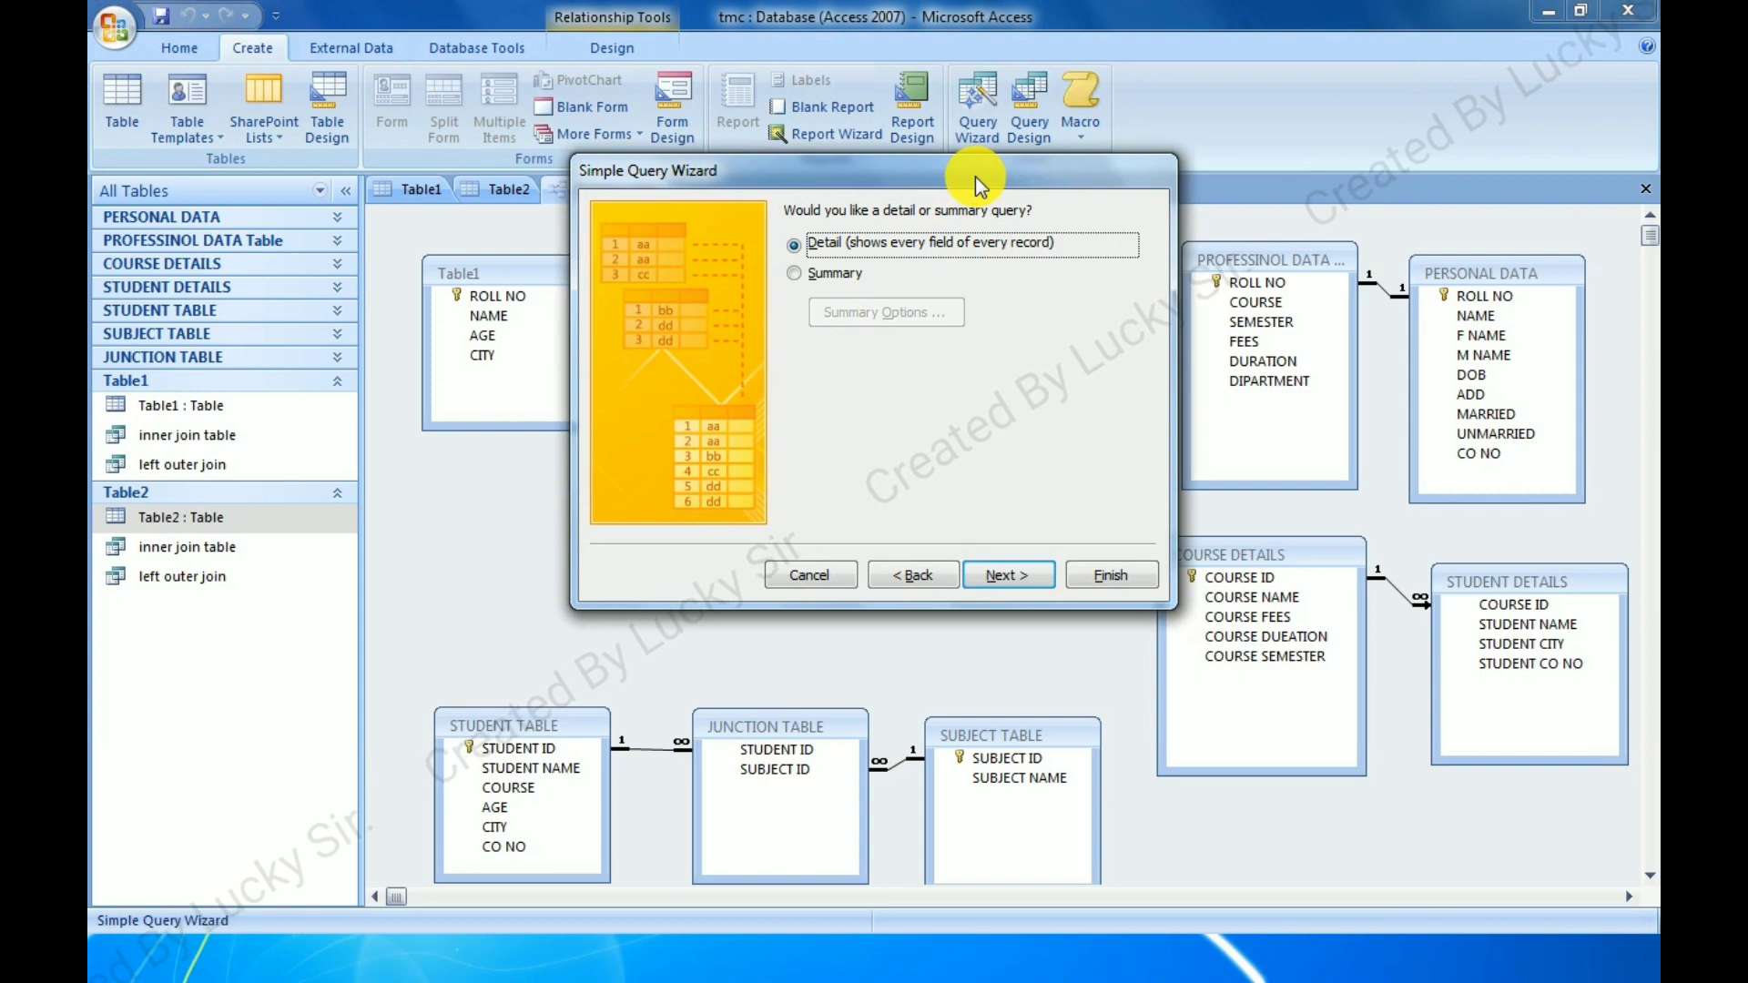
left_click(1013, 583)
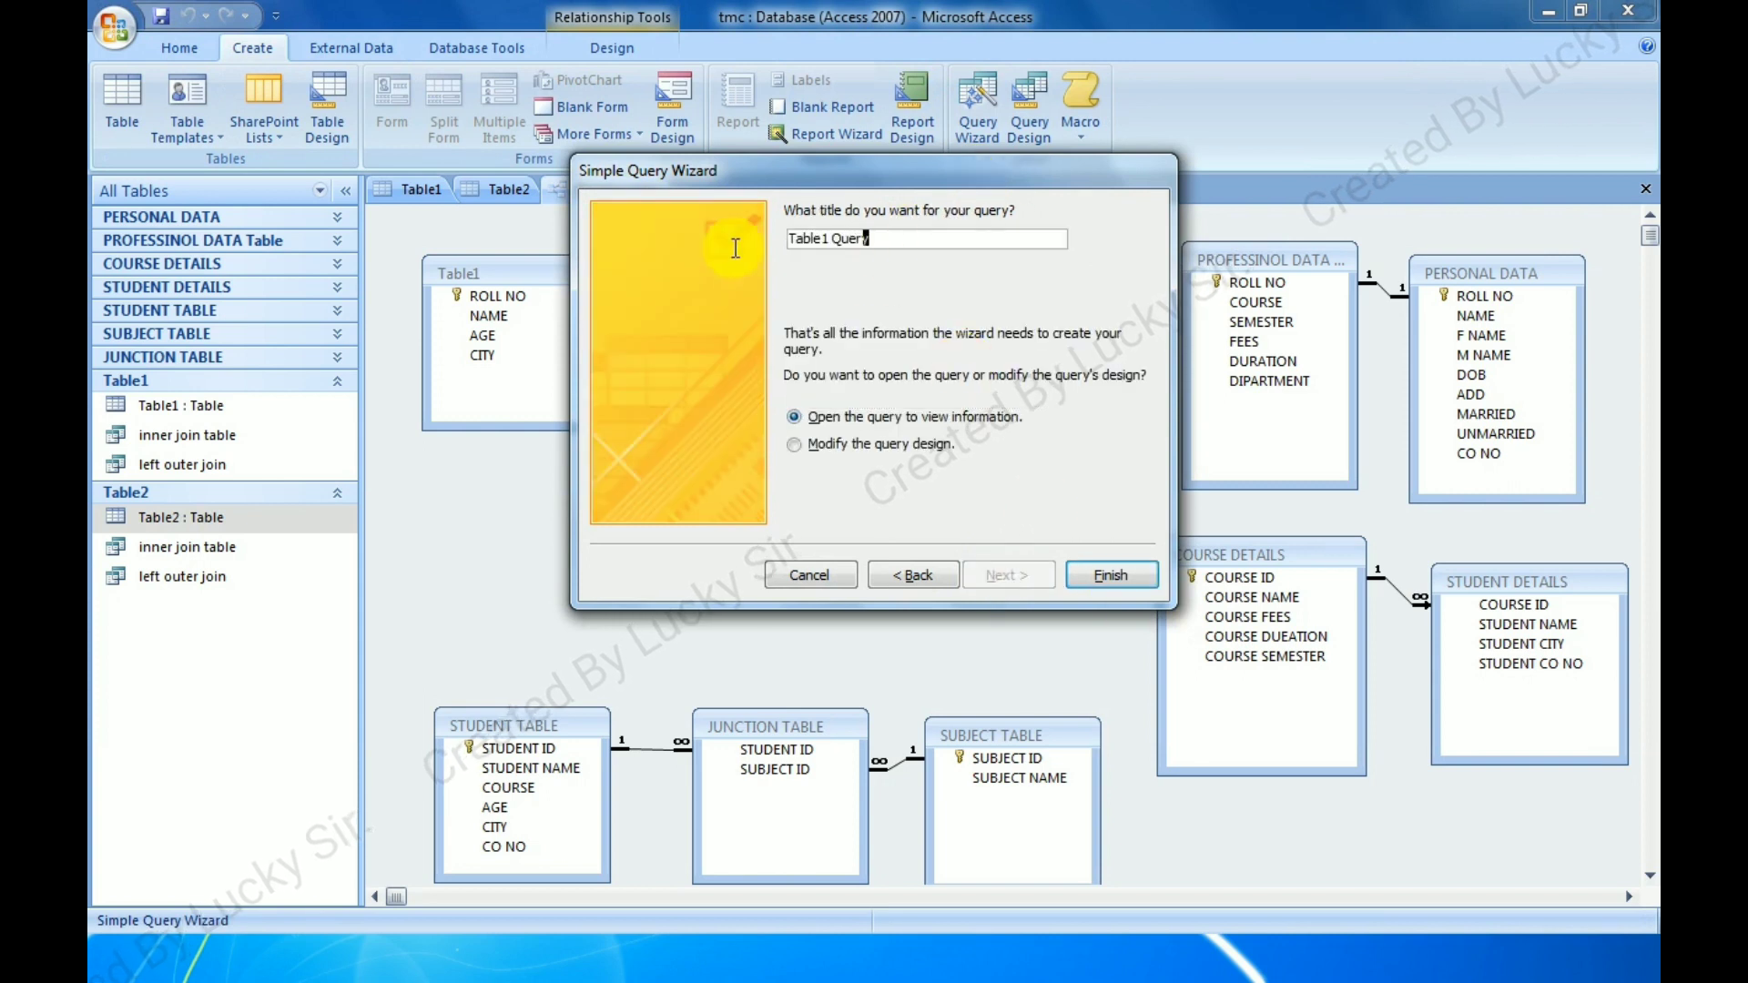
Title the query "right outer join" and finish the wizard, opening the query to view its information.
left_click_drag(897, 241, 707, 238)
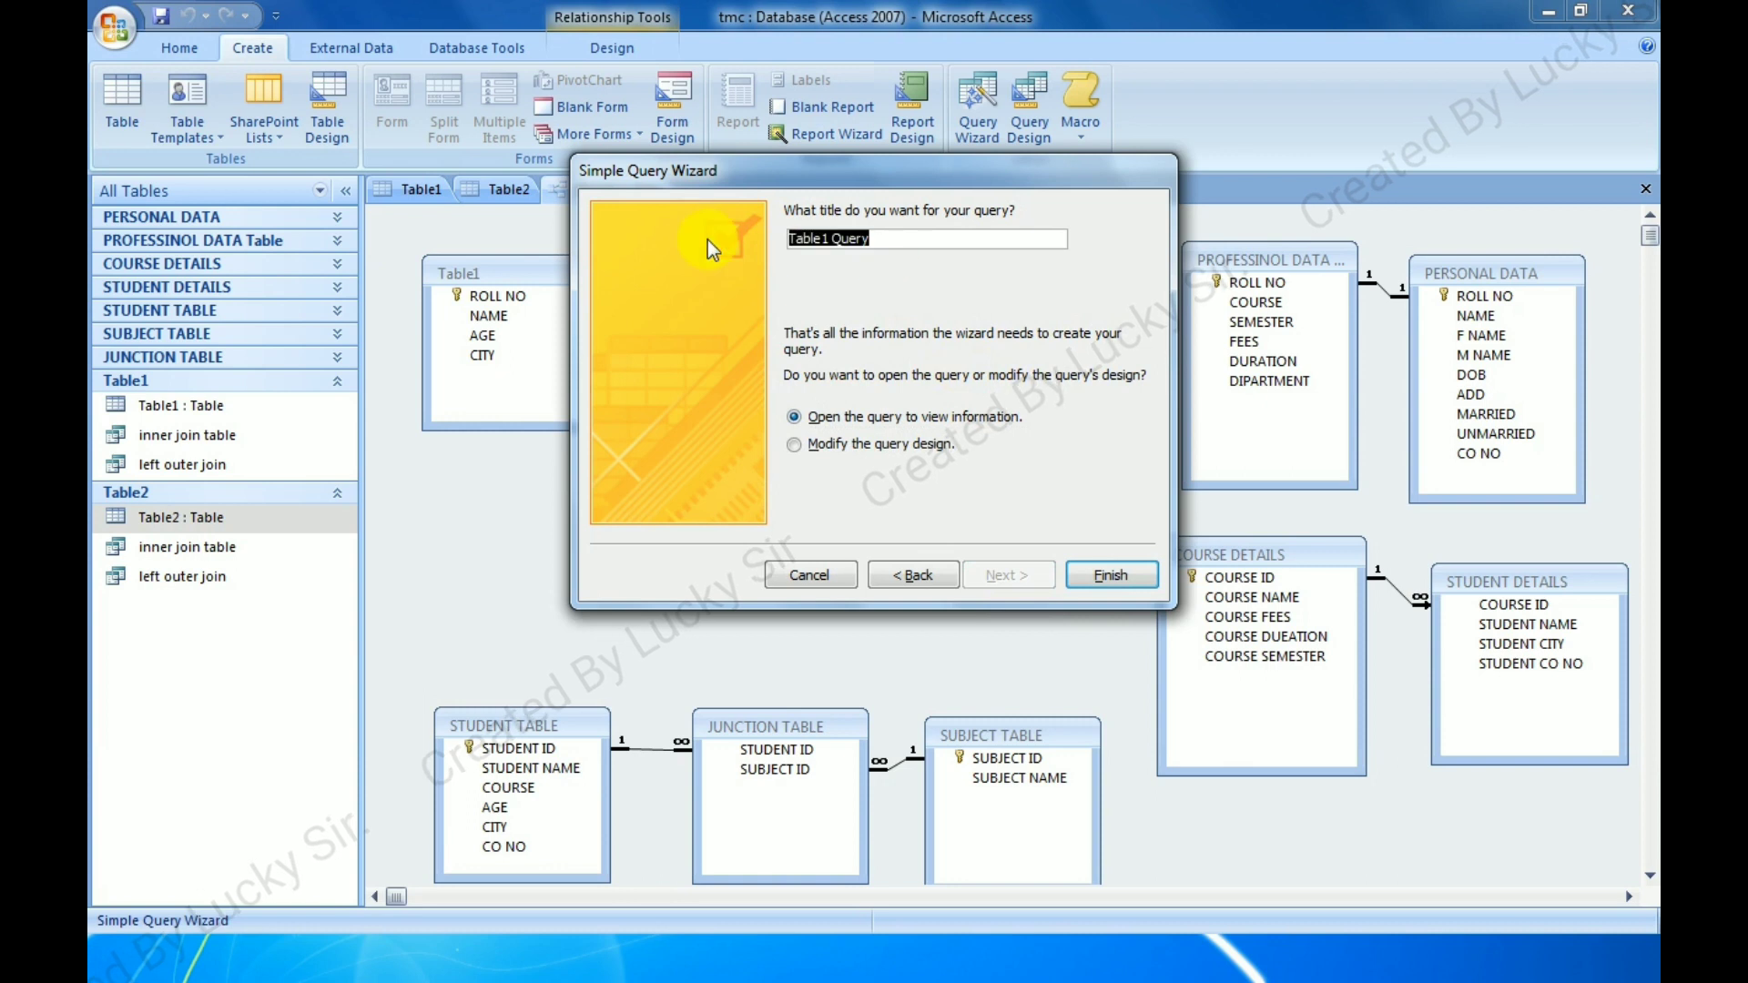
type("right")
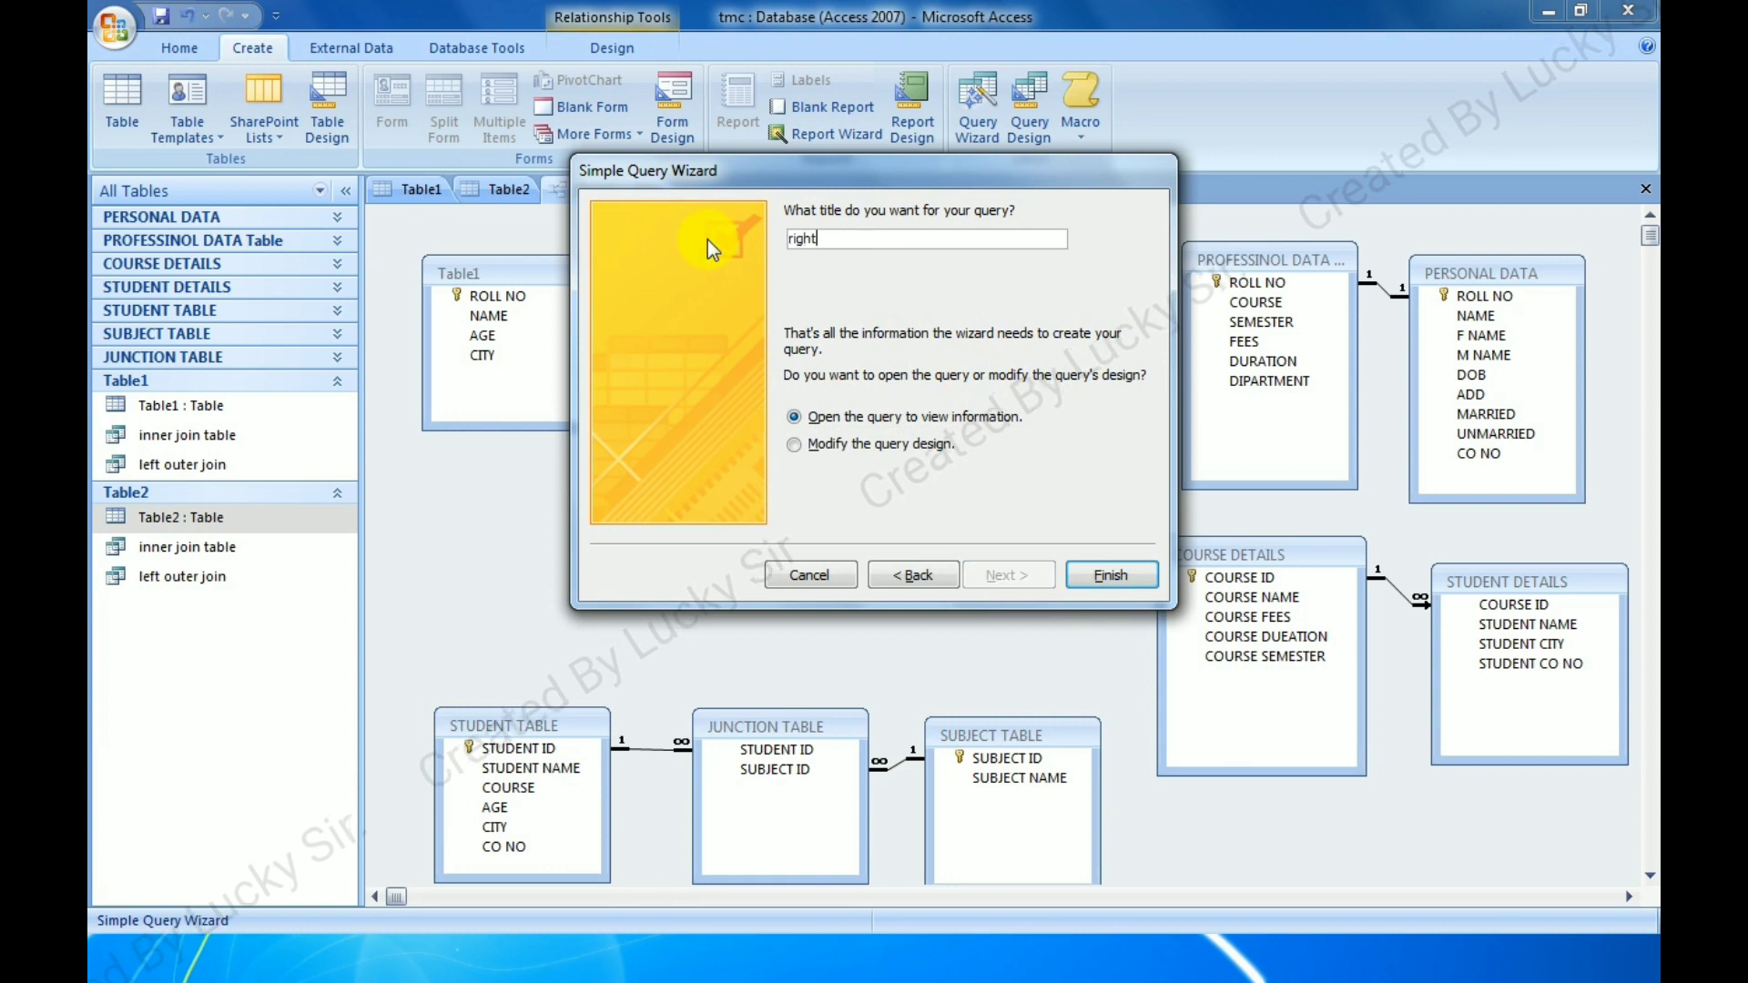
type(" outer join")
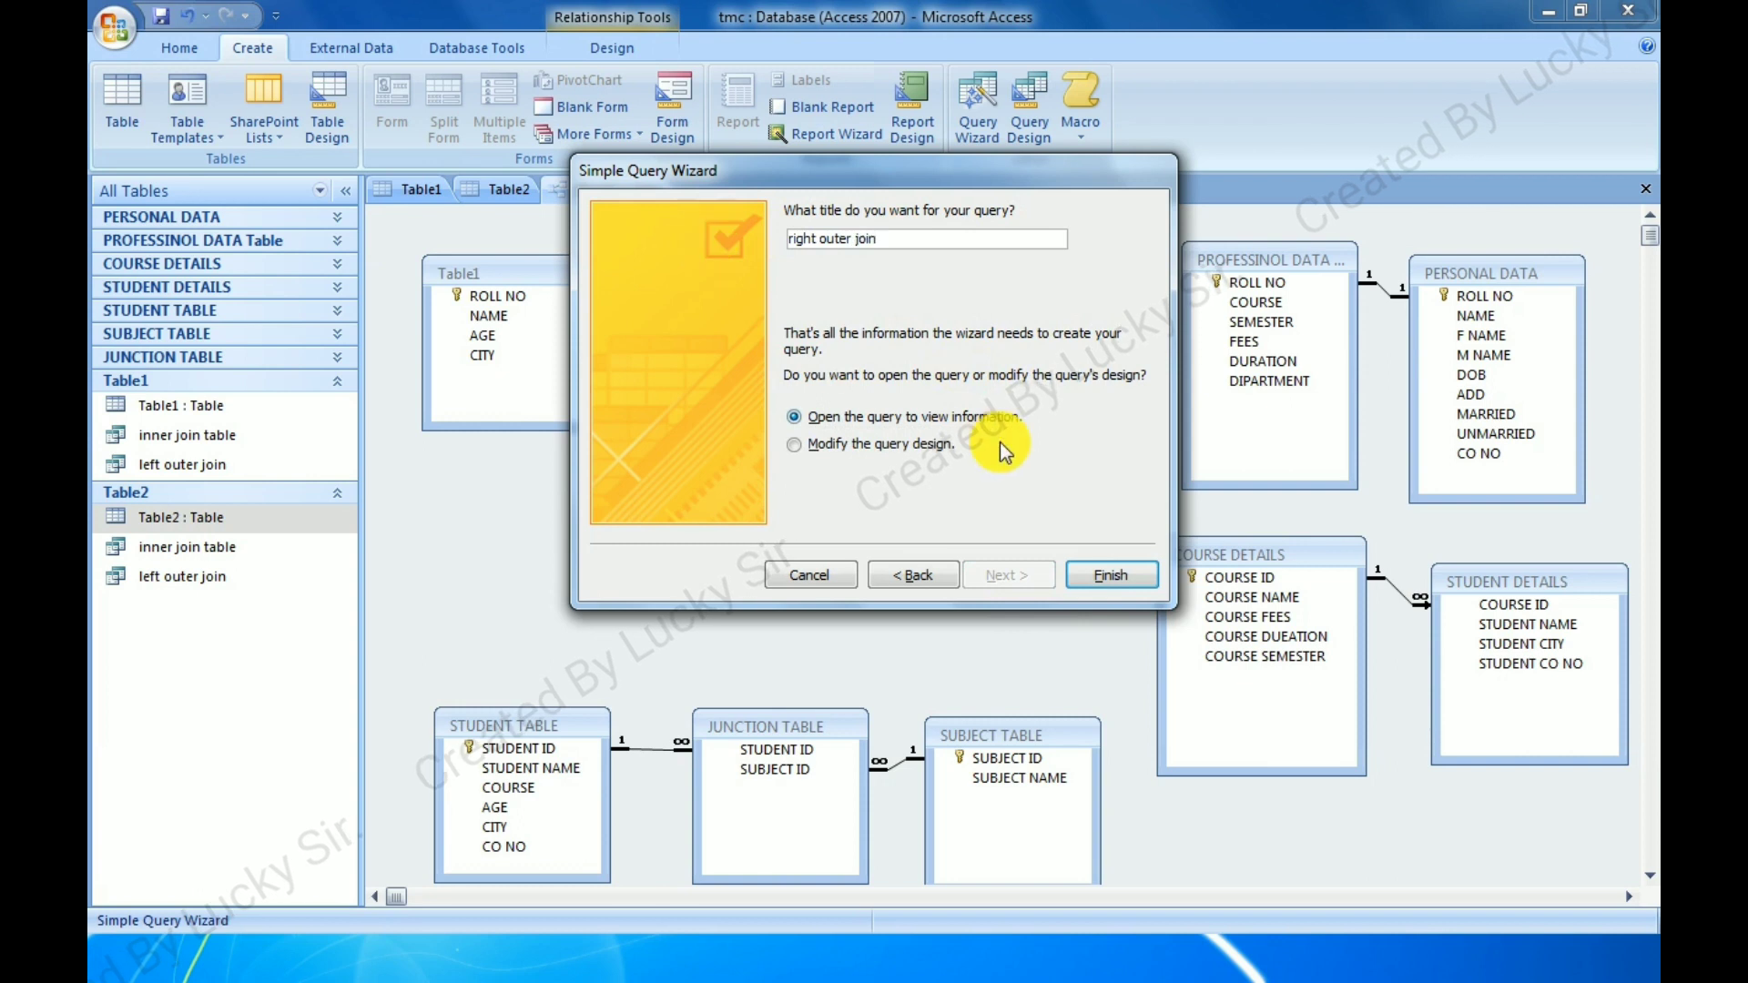
left_click(1125, 571)
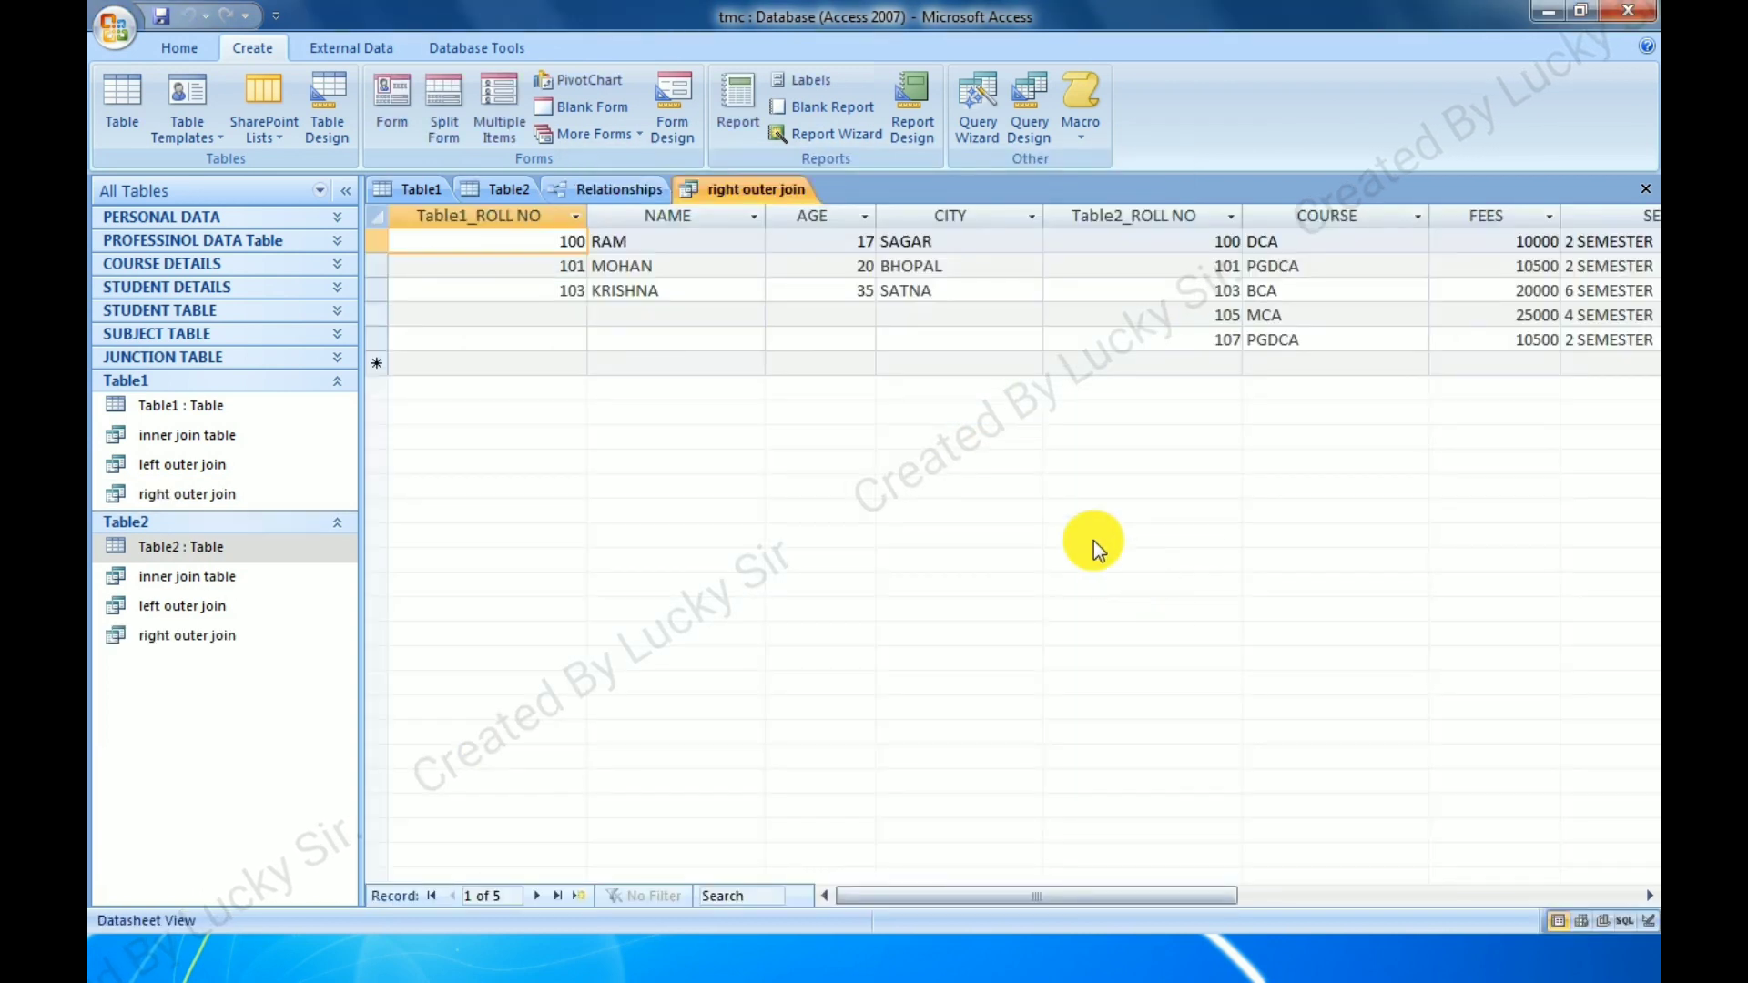
Format the right outer join datasheet in bold at font size 24.
scroll(219, 107, "up", 1)
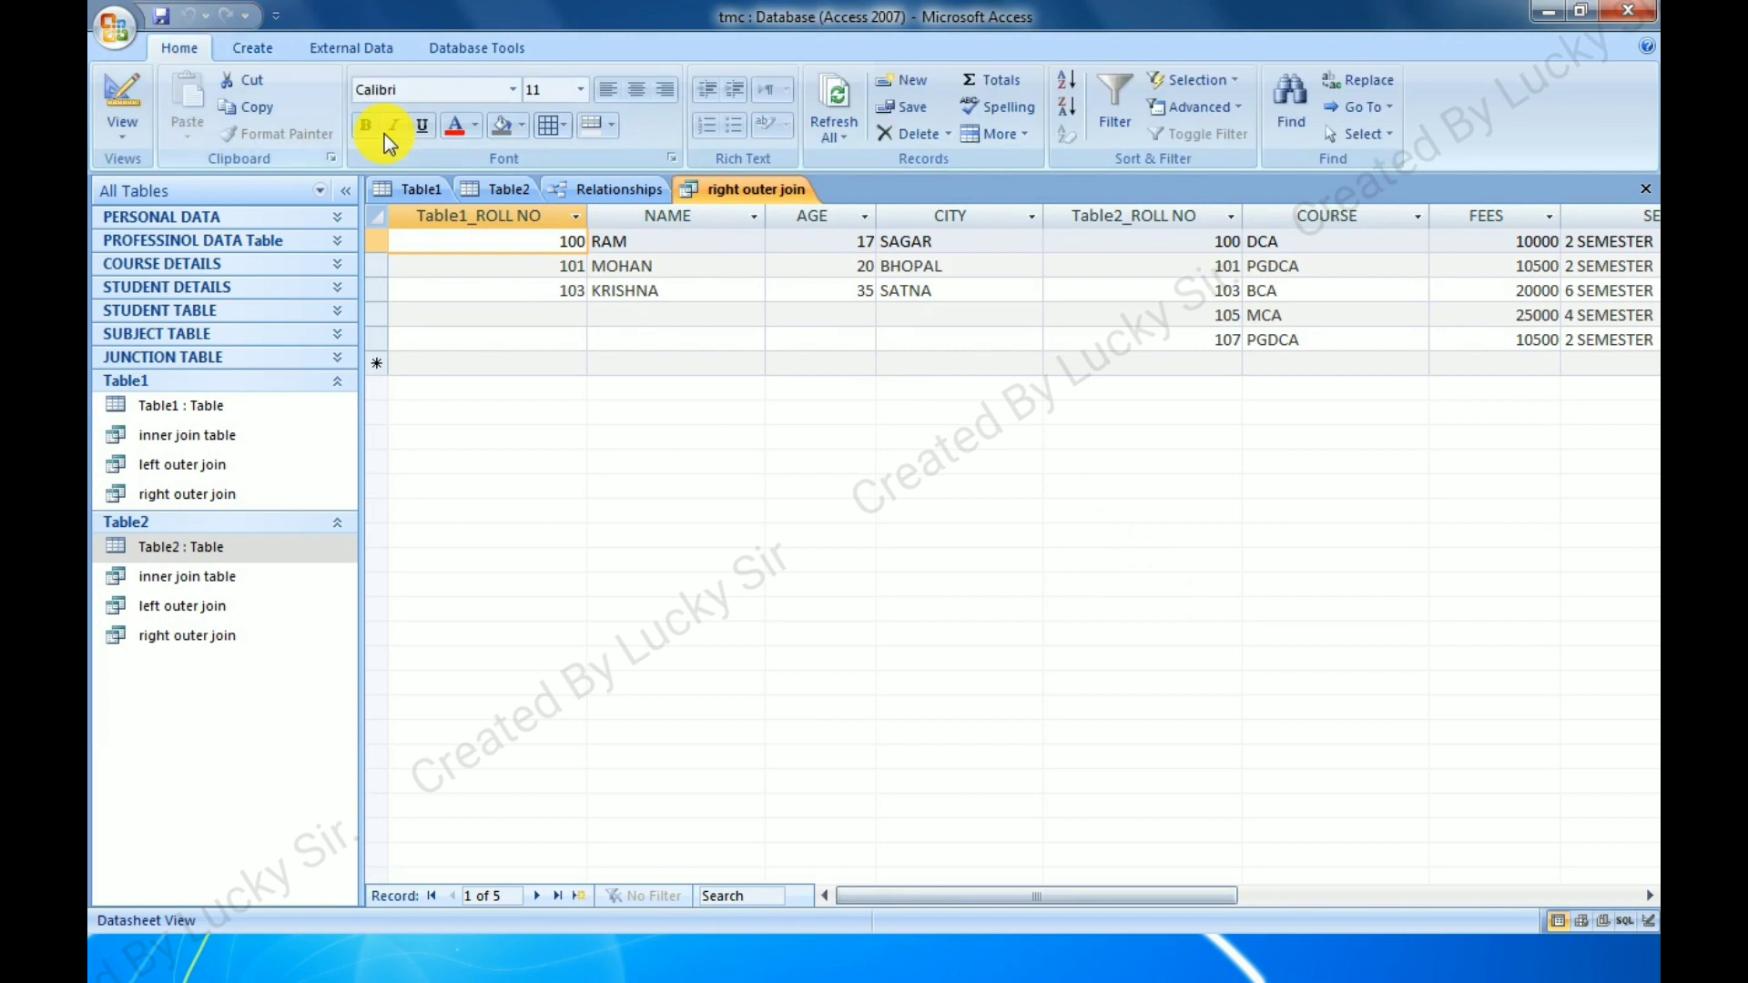
left_click(580, 89)
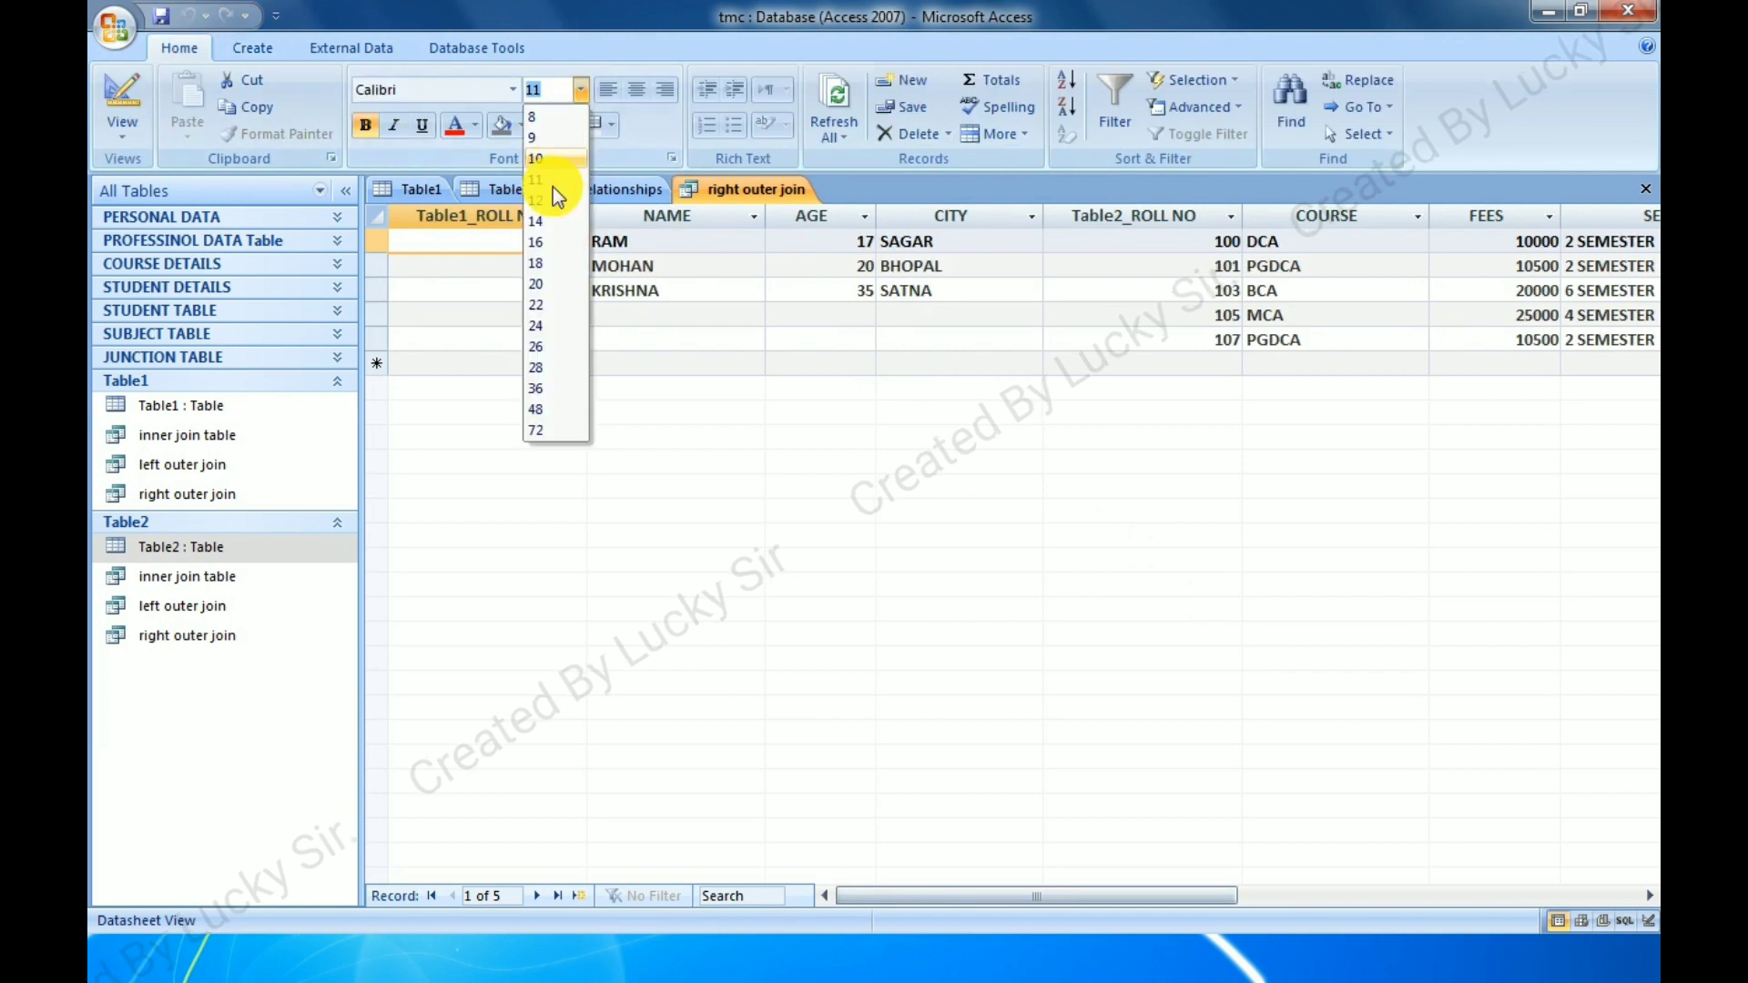
left_click(558, 324)
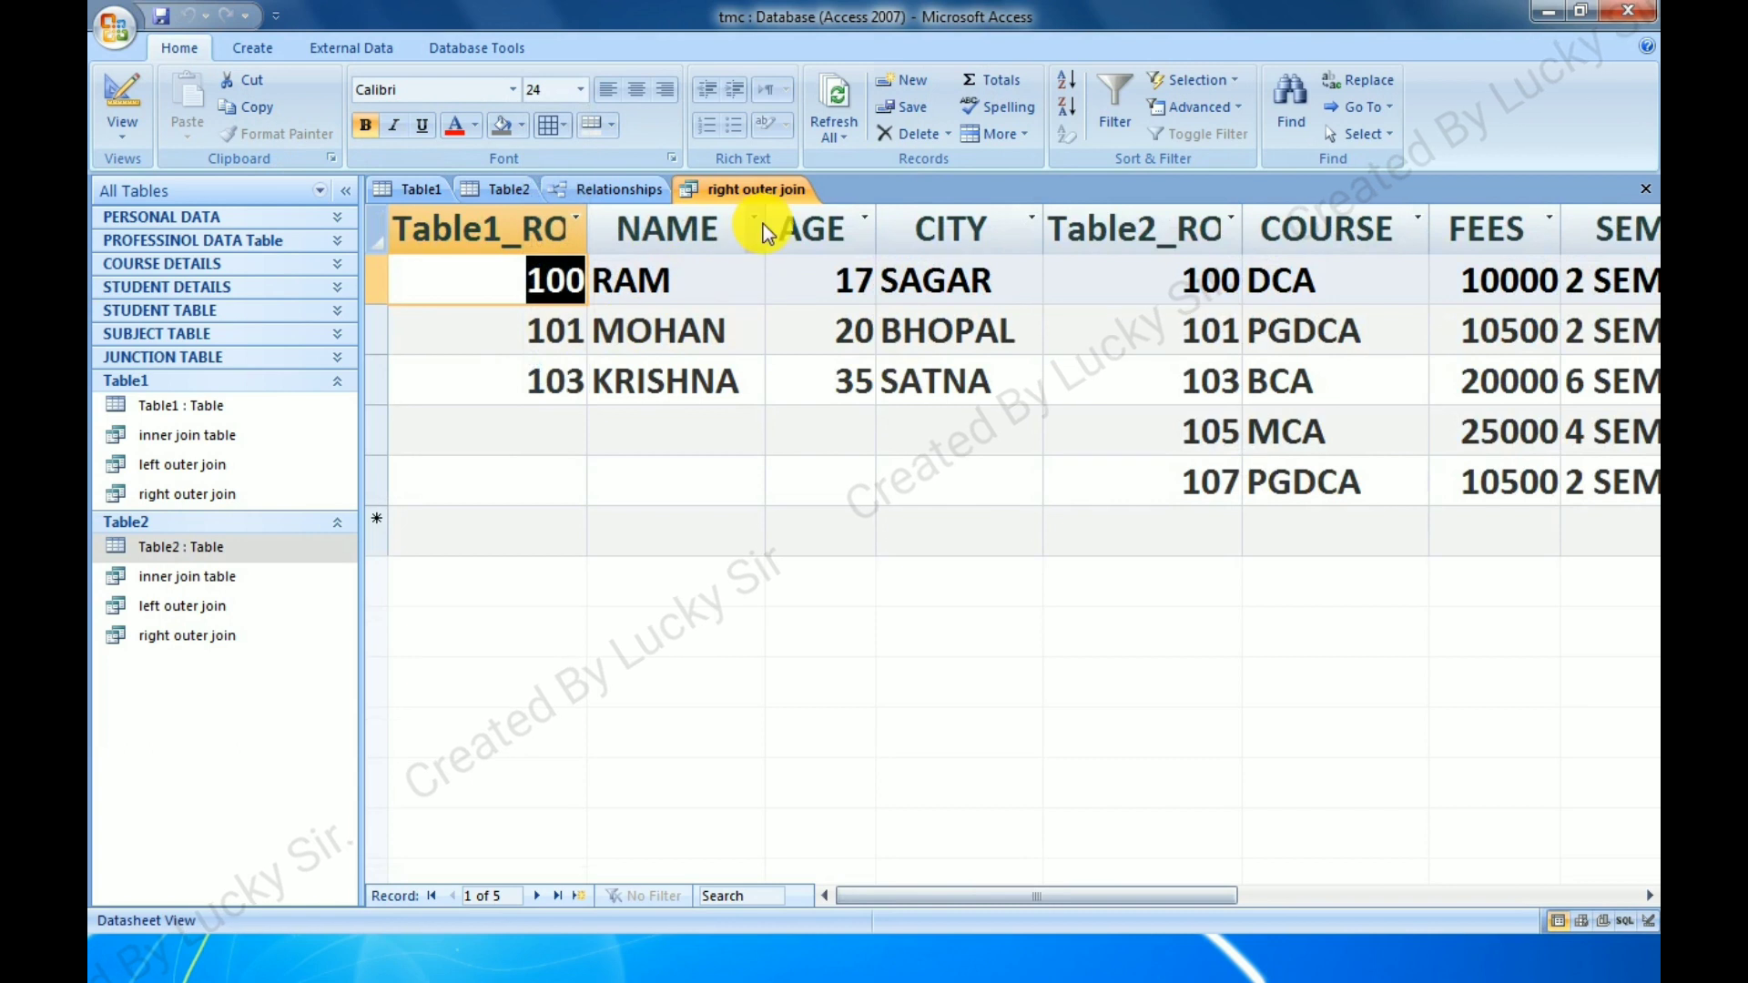
Narrow the NAME, CITY and Table2 ROLL NO columns of the right outer join datasheet so the SEMESTER column fits in view.
mouse_move(770, 226)
left_mouse_down()
mouse_move(725, 230)
mouse_move(765, 245)
mouse_move(766, 229)
left_mouse_up()
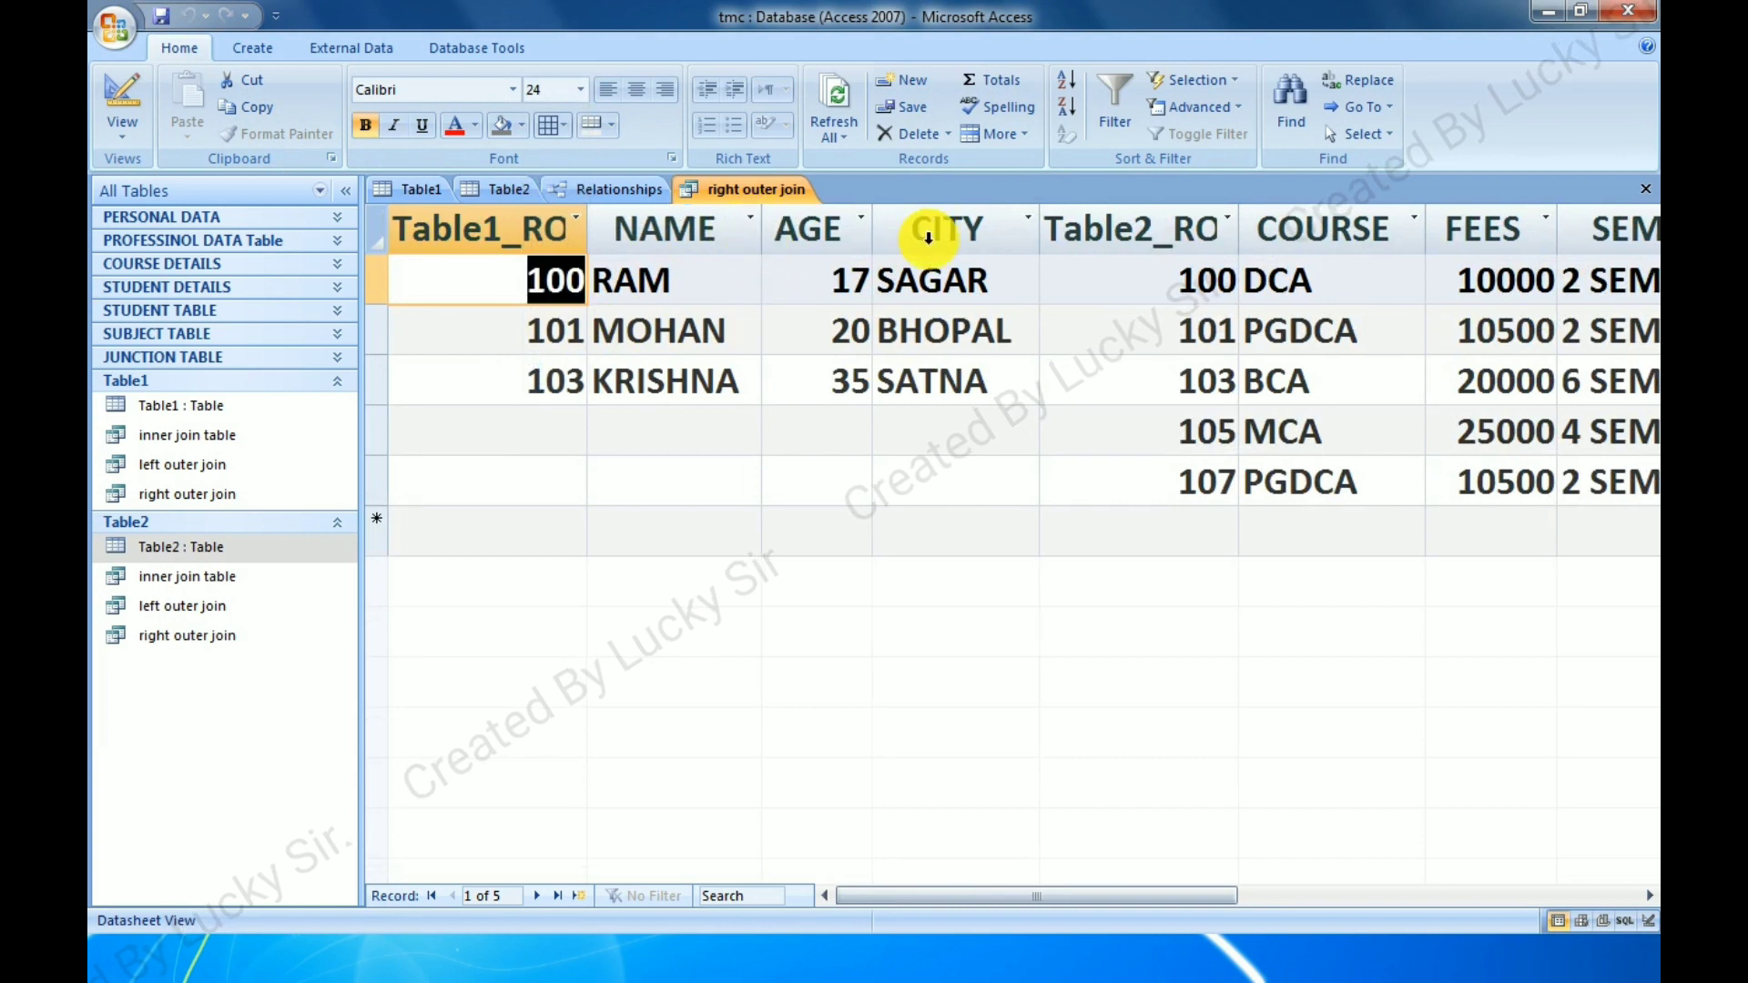
left_click_drag(1041, 227, 1024, 228)
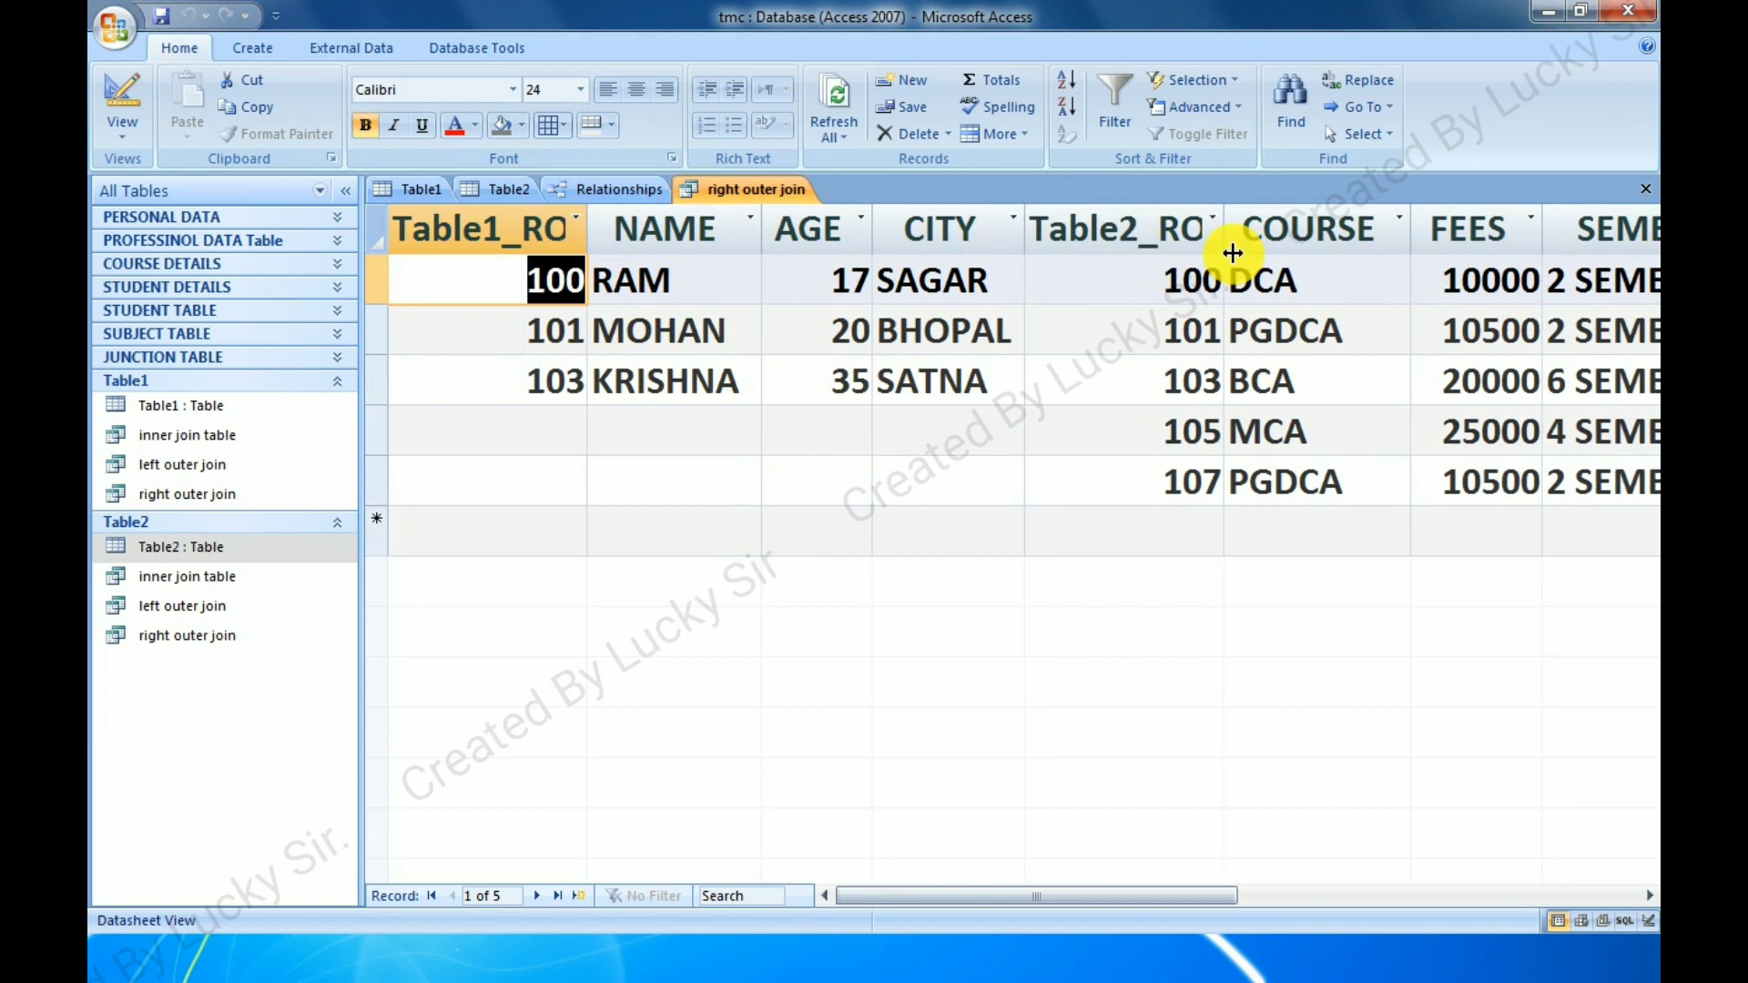
left_click_drag(1227, 236, 1121, 238)
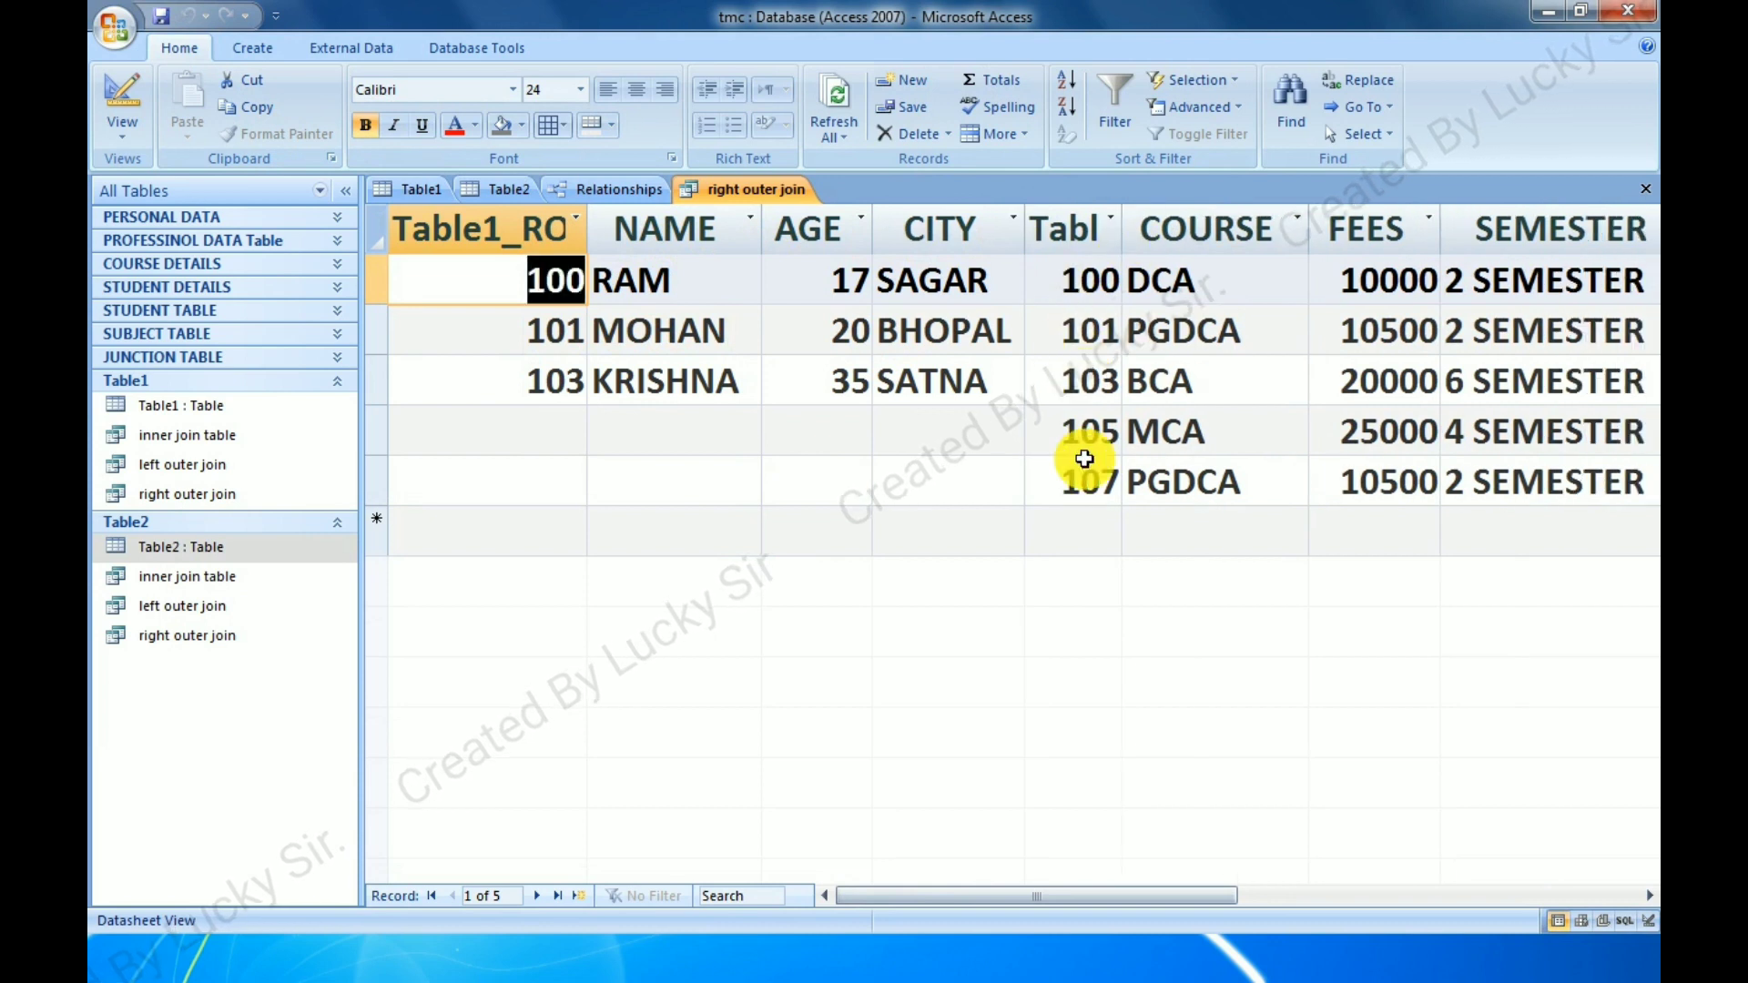
Compare the right outer join results with Table2's records and close the query, saving its layout changes.
left_click(506, 187)
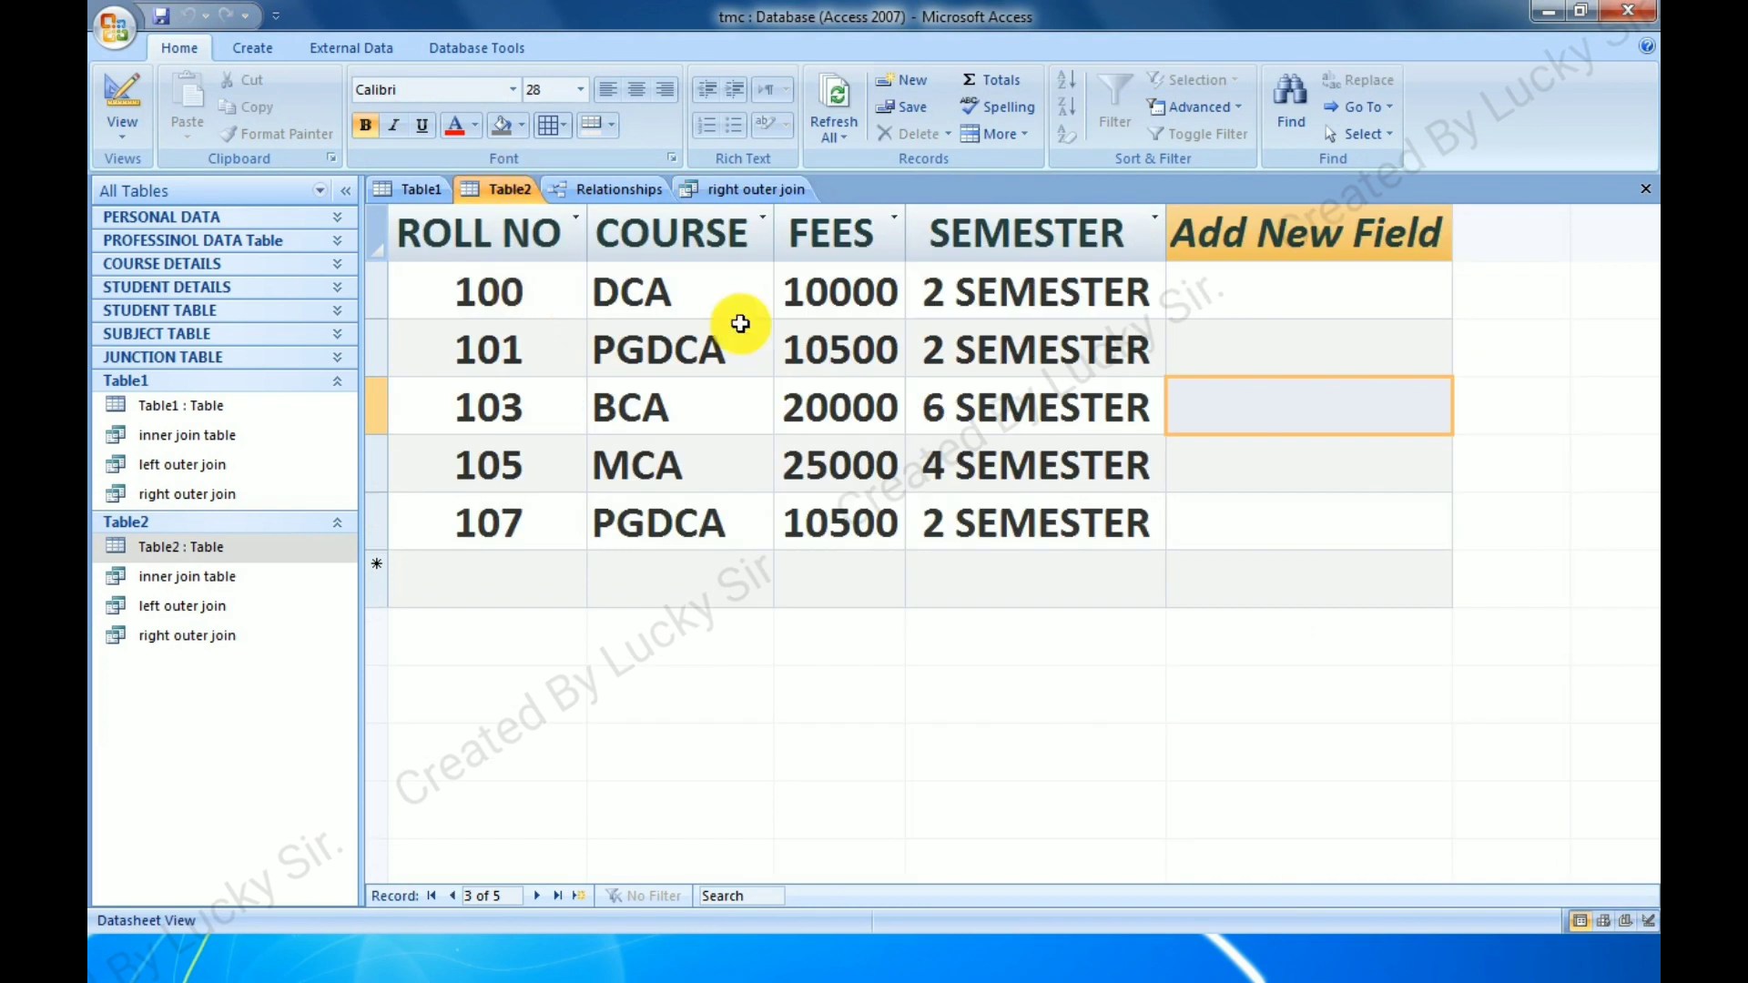
left_click(754, 189)
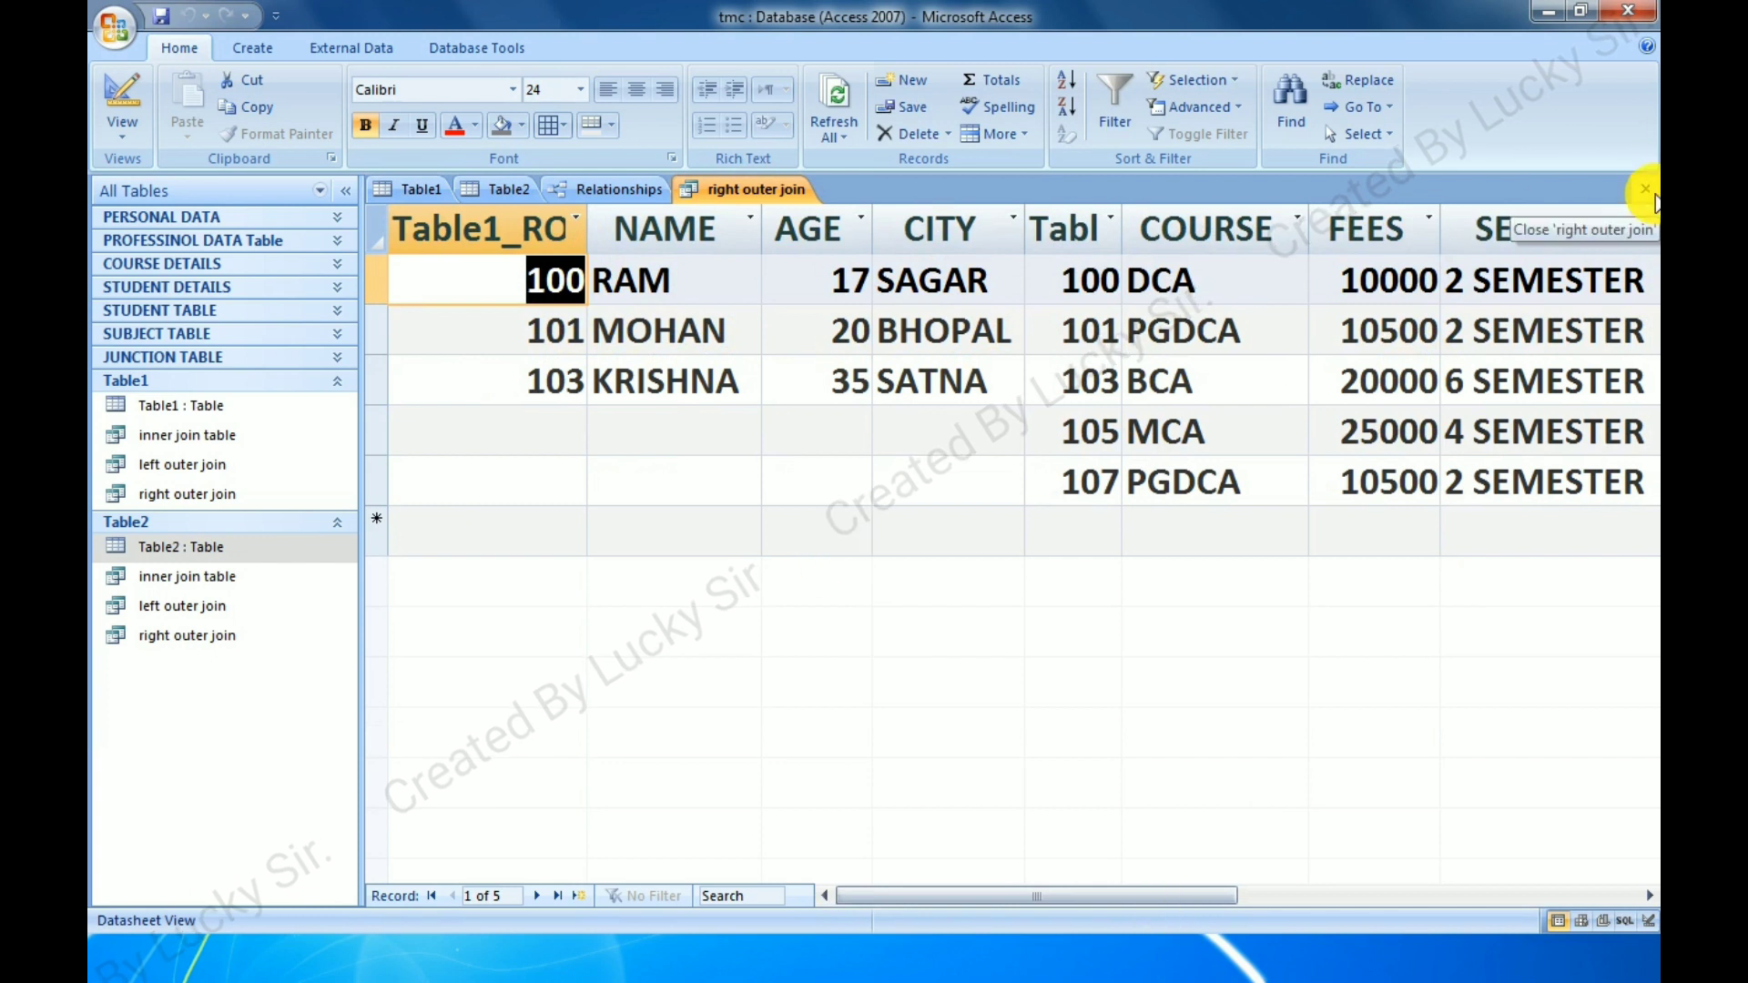
left_click(1646, 189)
left_click(781, 540)
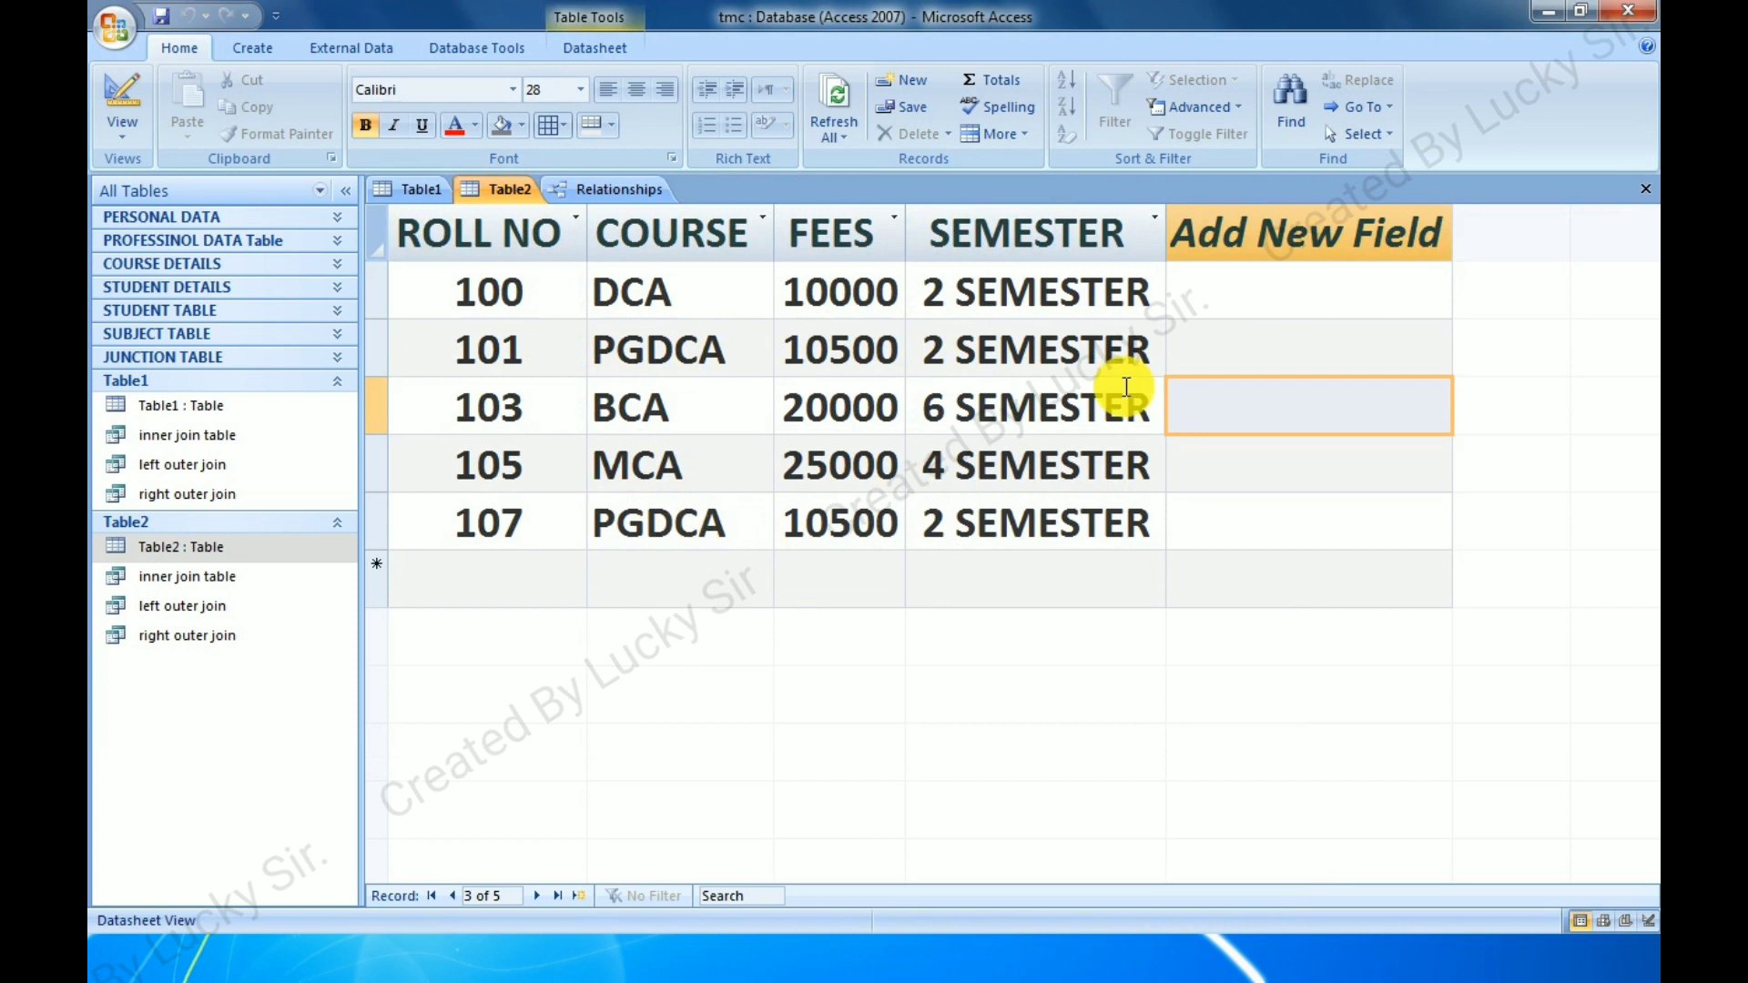
left_click(1203, 516)
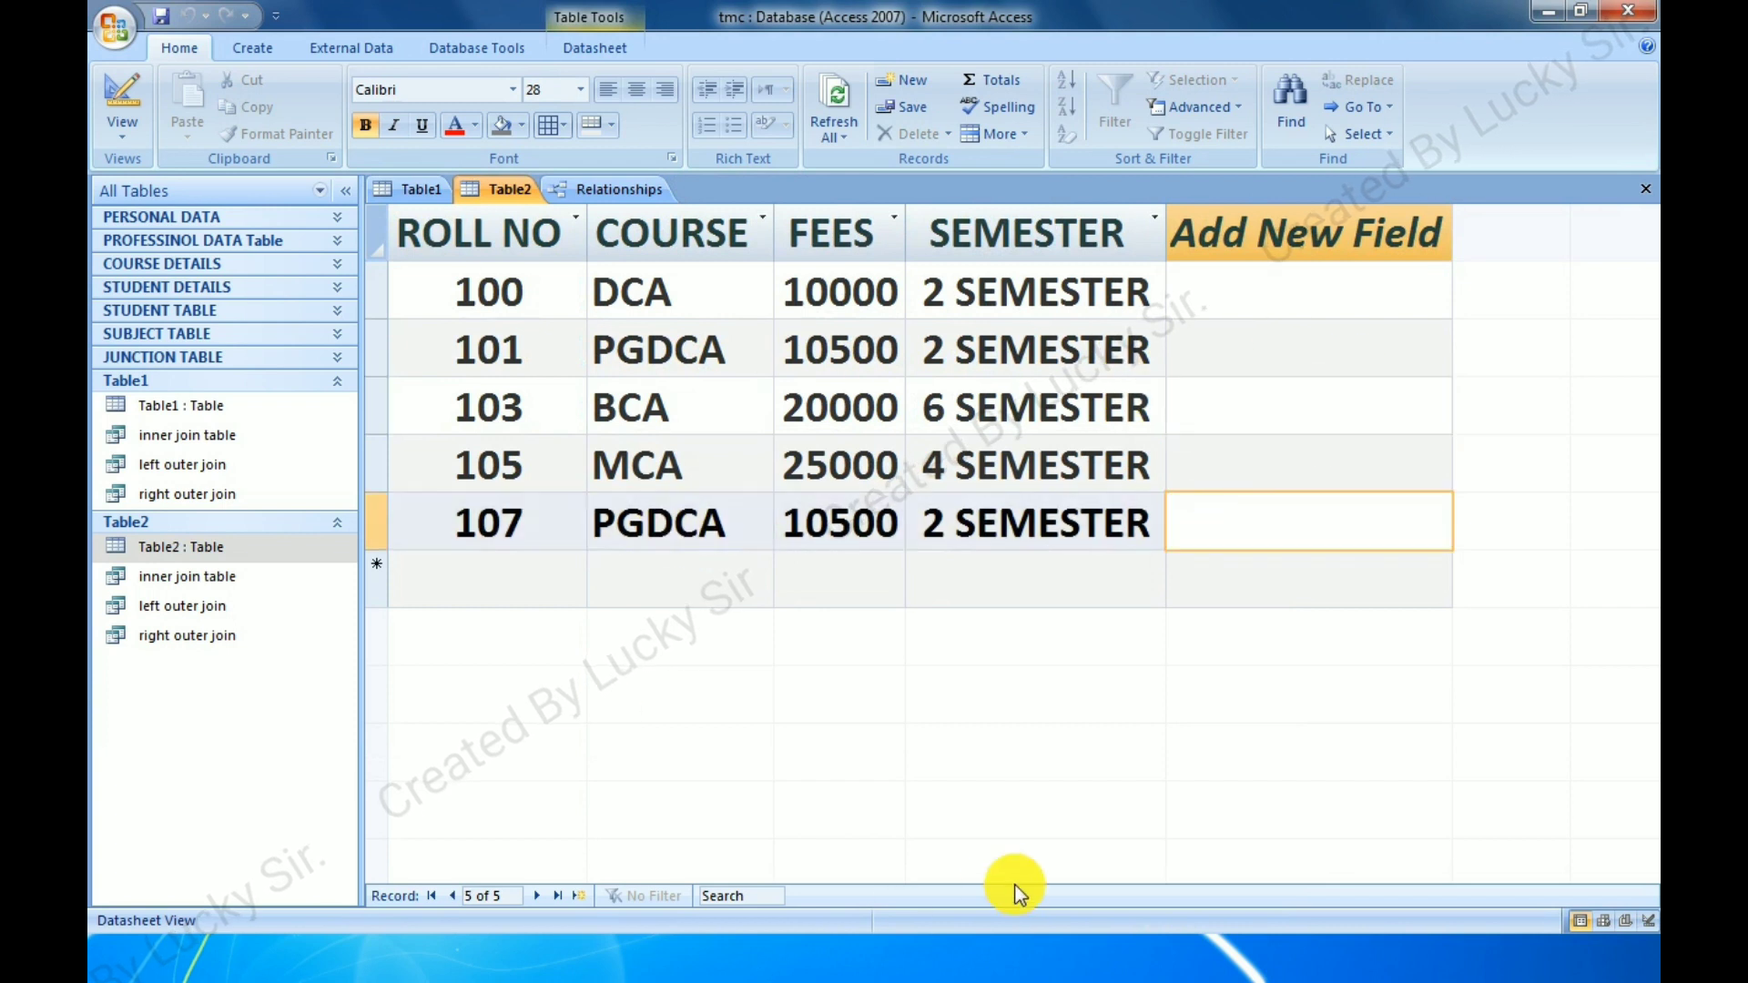
key("shift+Tab")
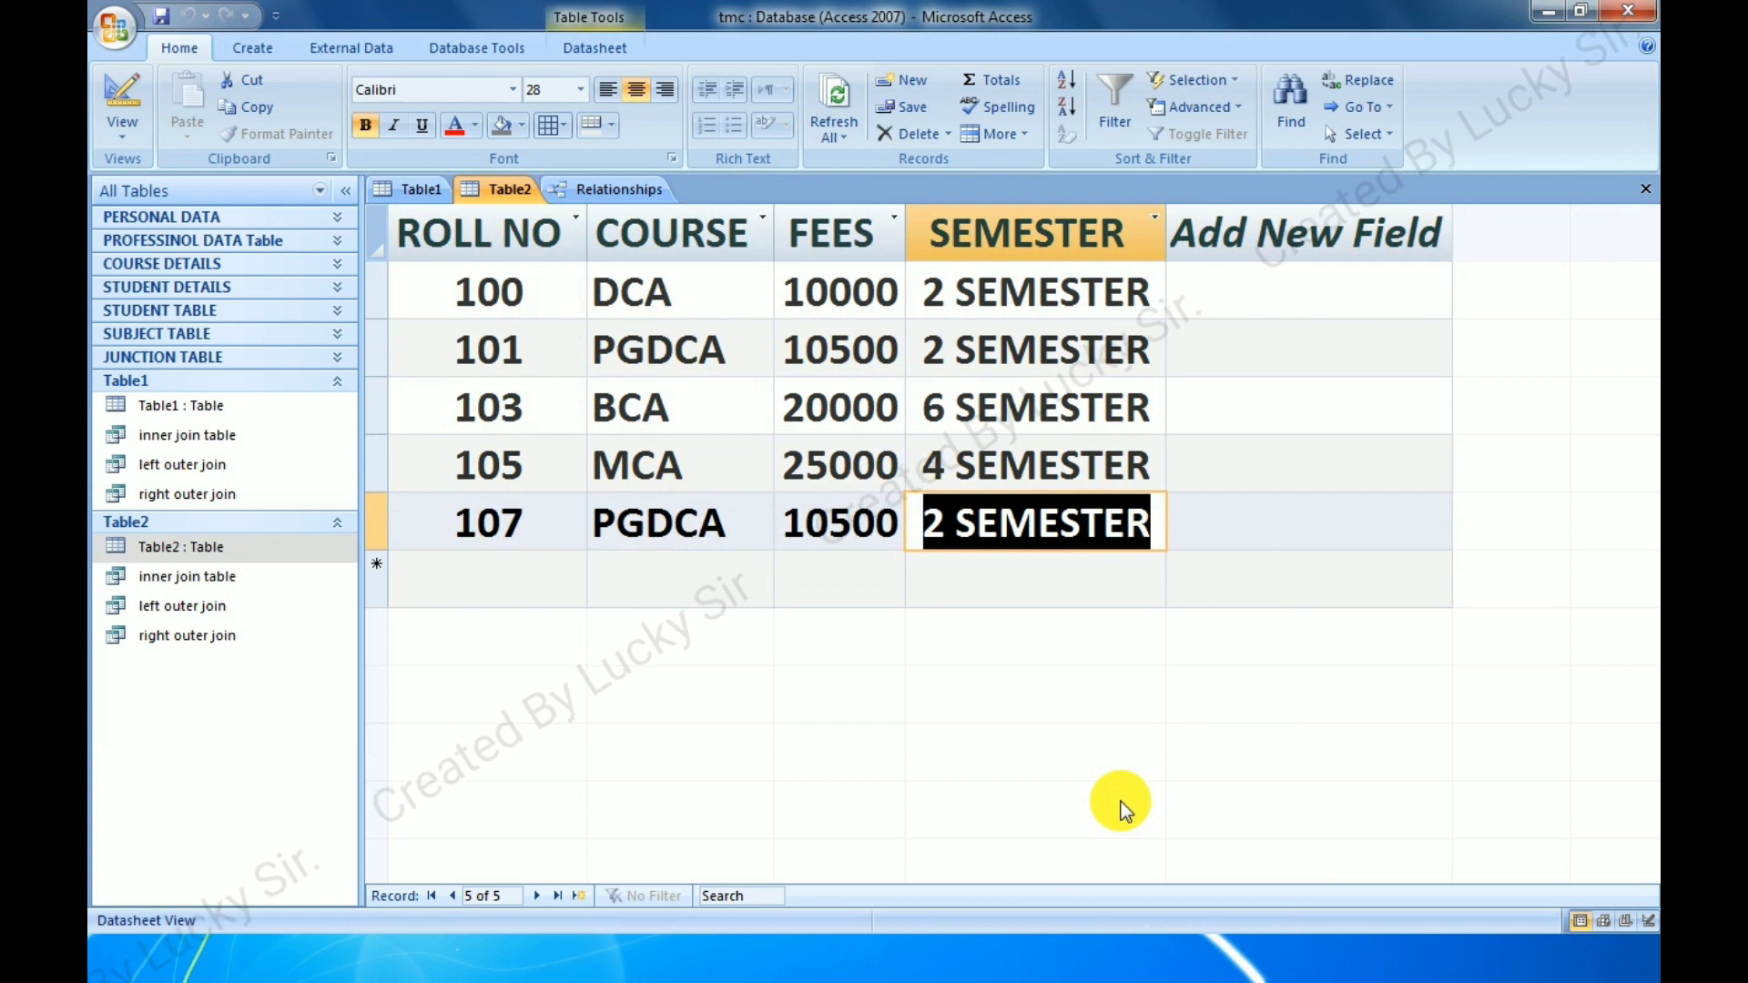
Open the relationship between Table1 and Table2 for editing and move its dialog clear of the join line.
left_click(252, 47)
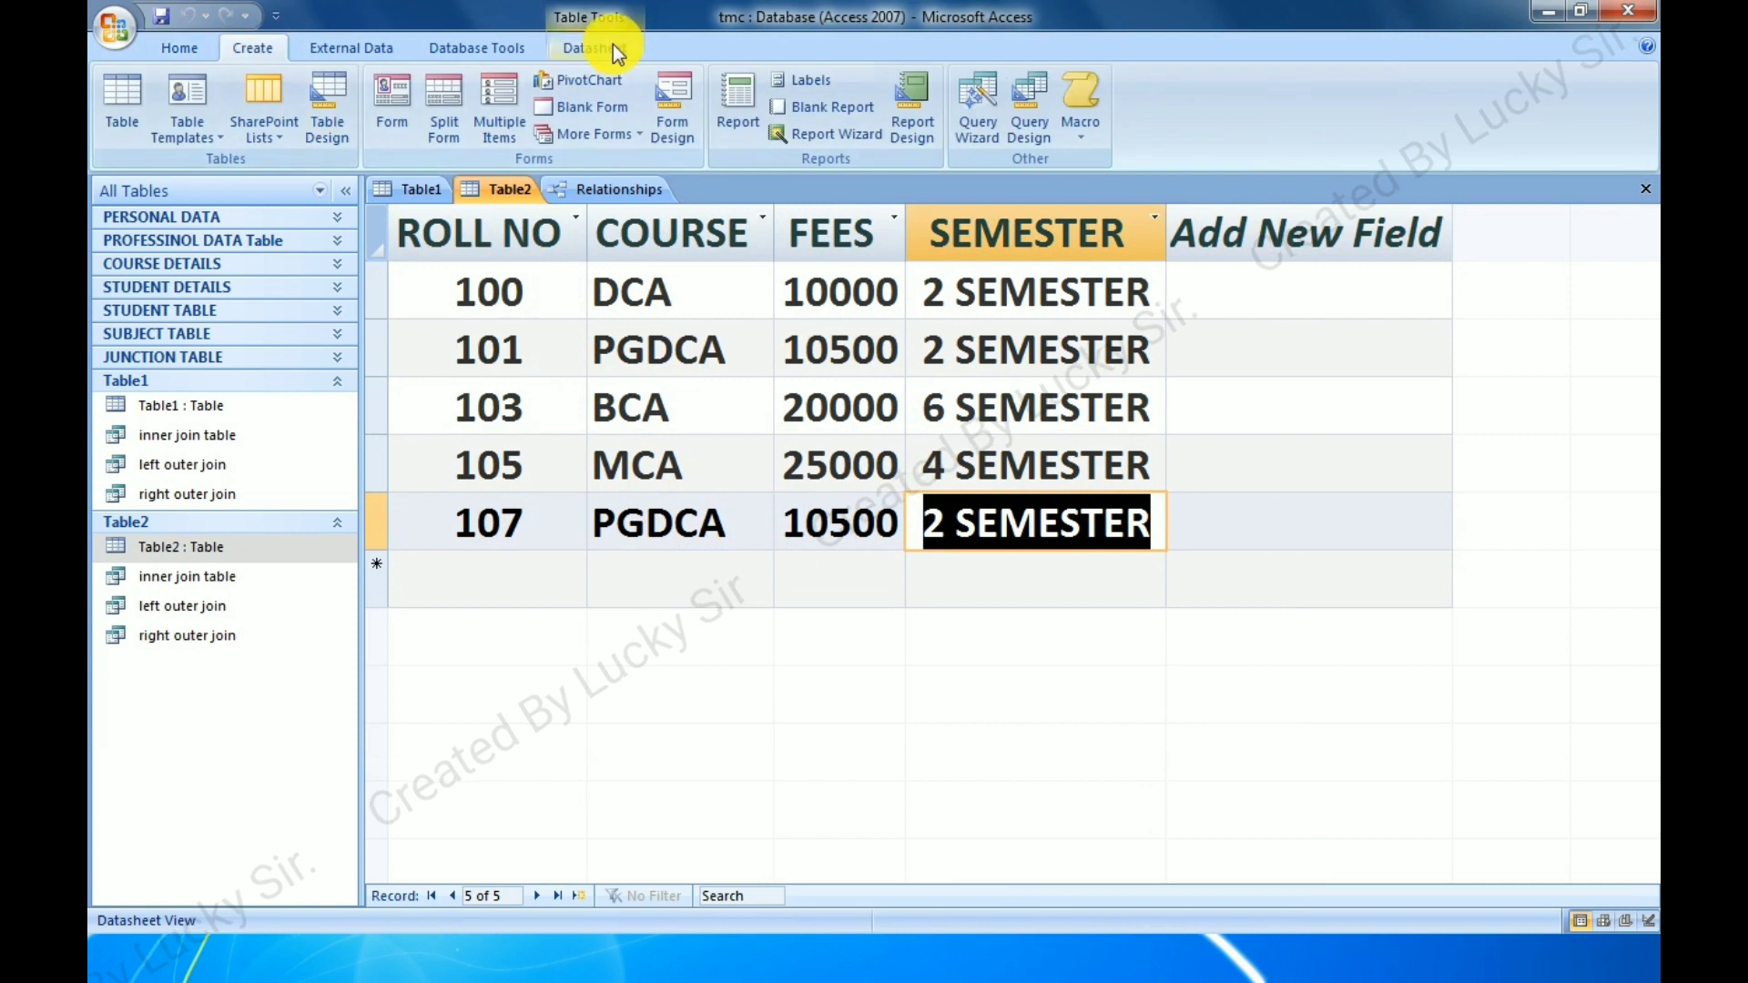
left_click(480, 48)
left_click(599, 192)
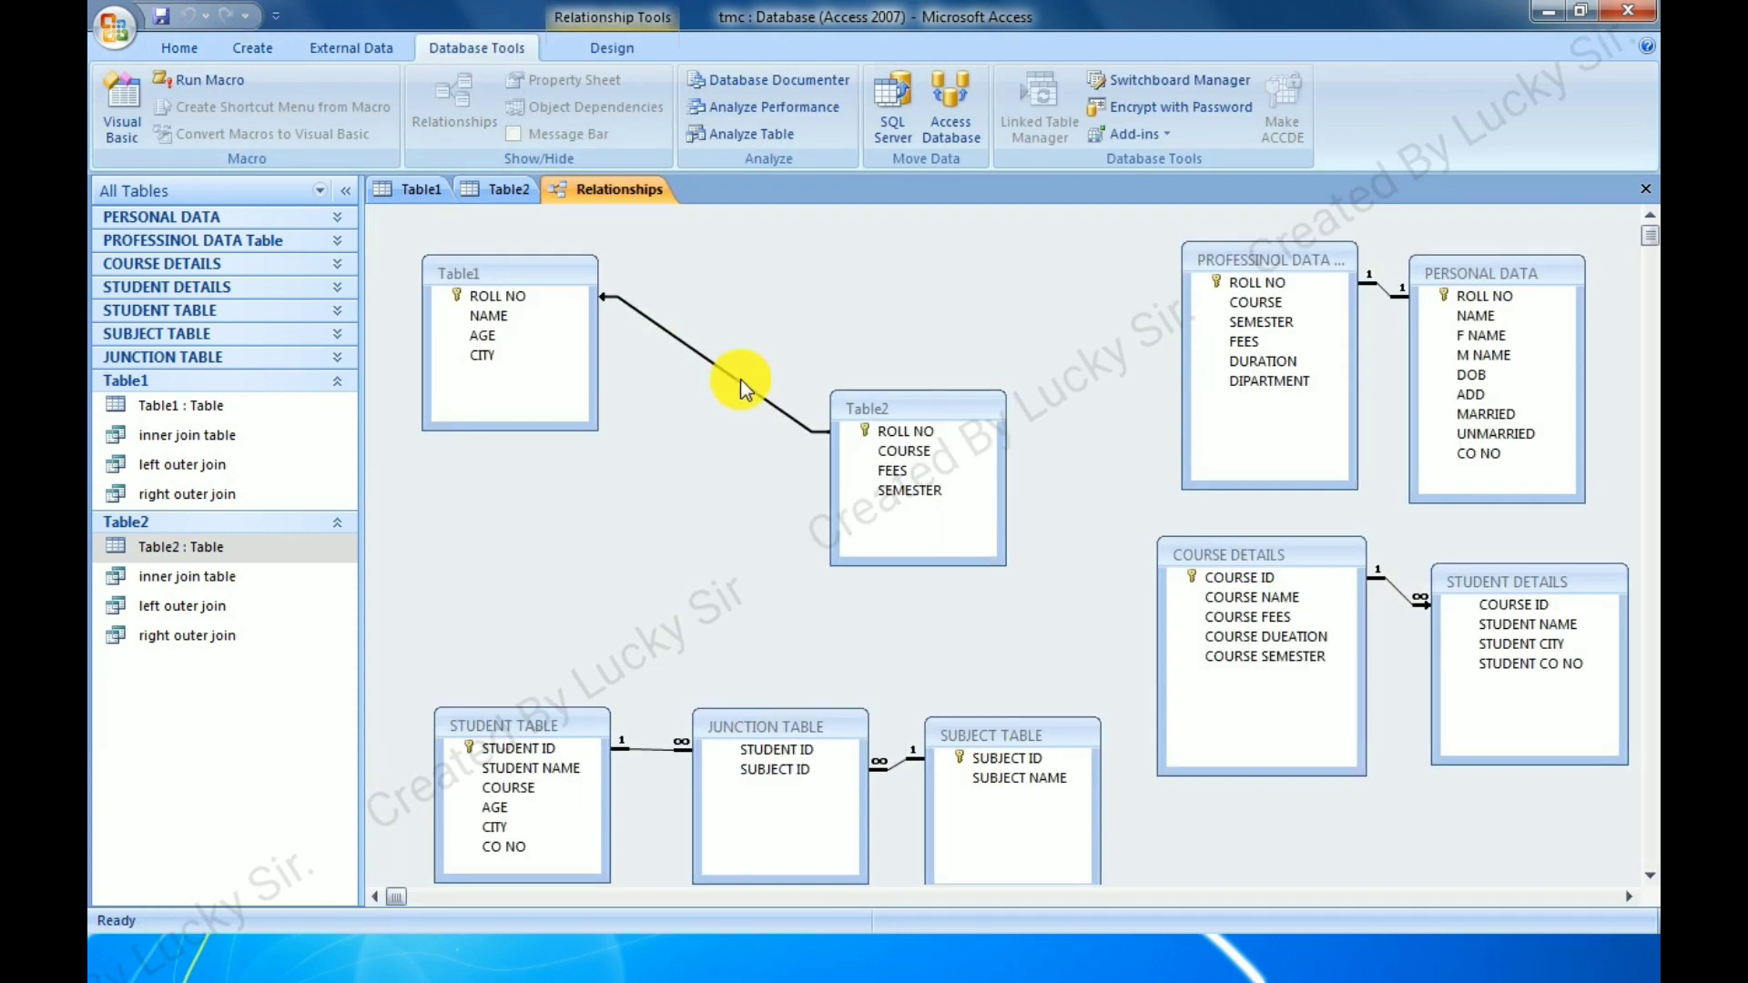
double_click(735, 386)
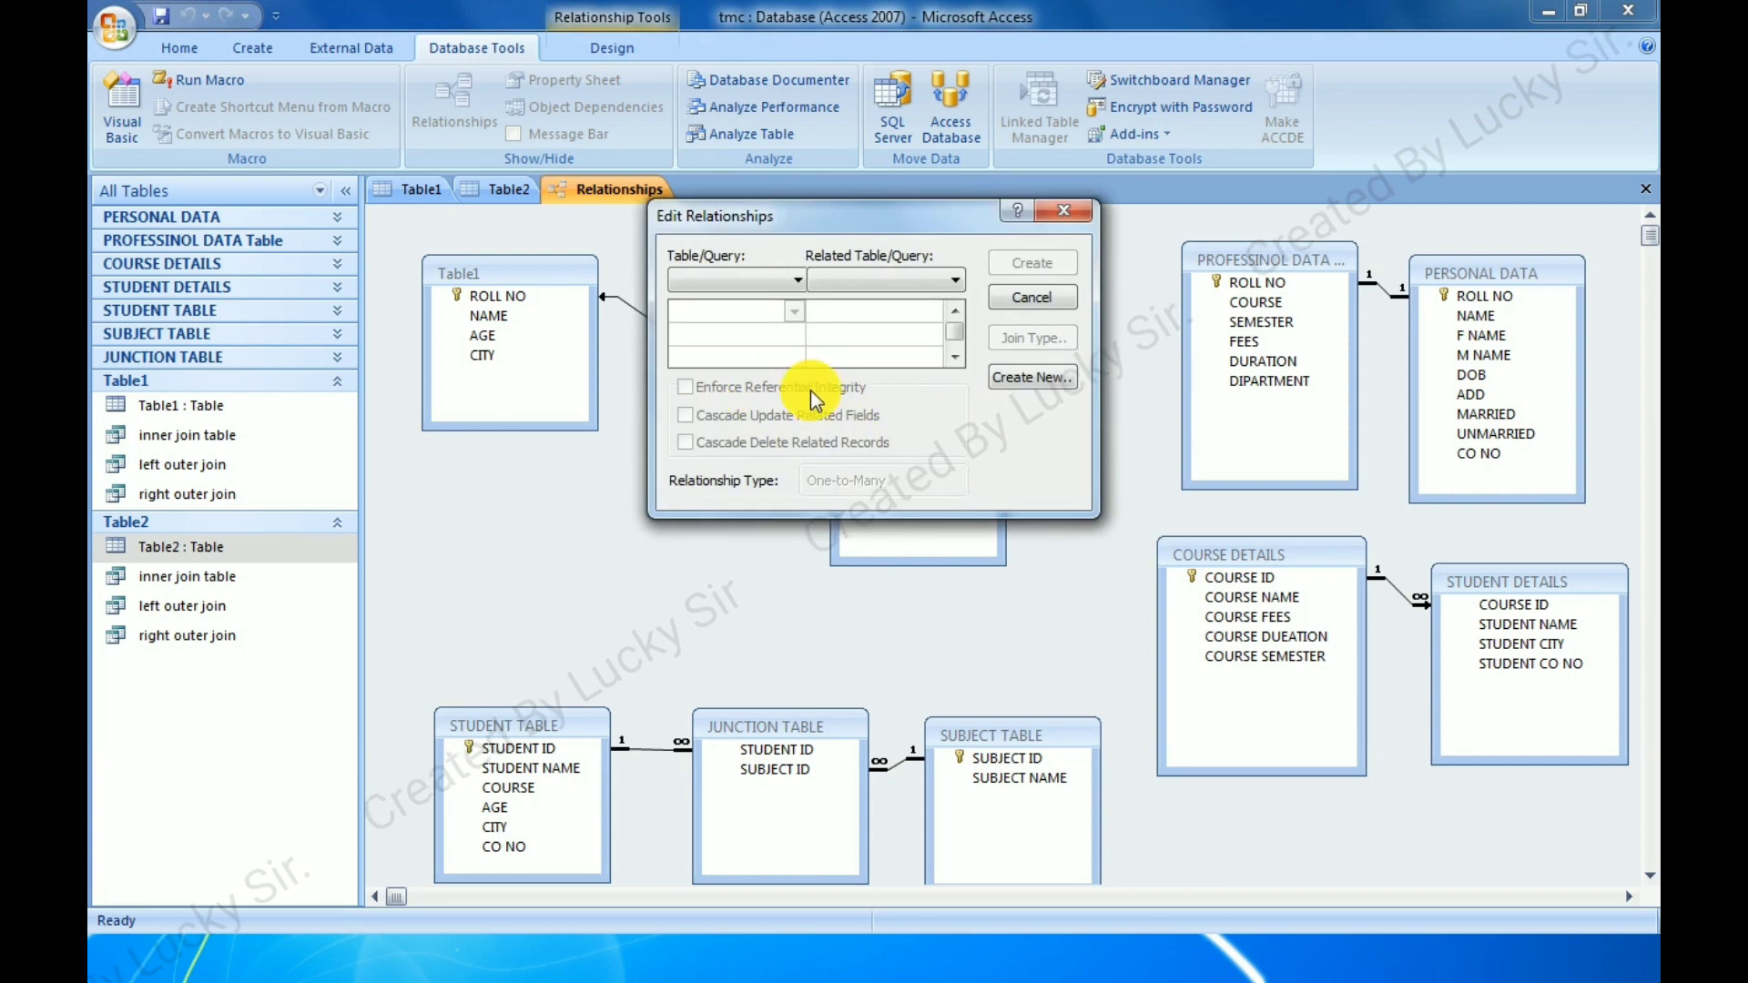
left_click(1055, 208)
right_click(691, 347)
left_click(719, 360)
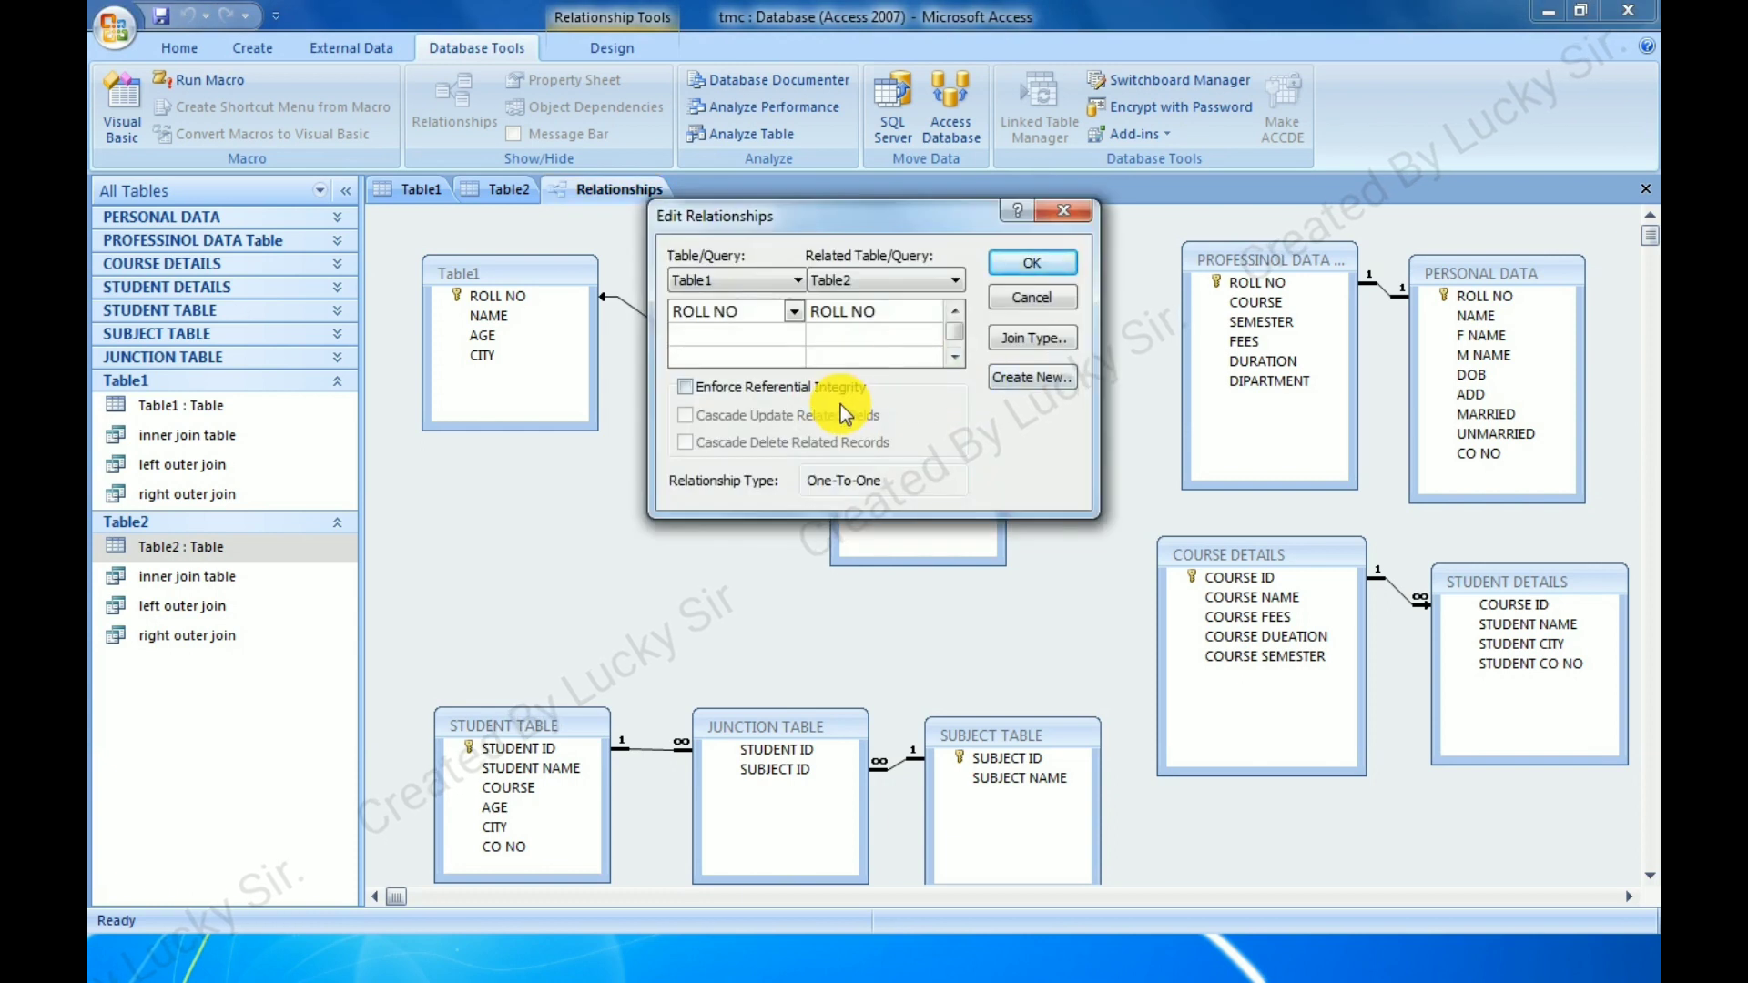
left_click_drag(828, 217, 1156, 271)
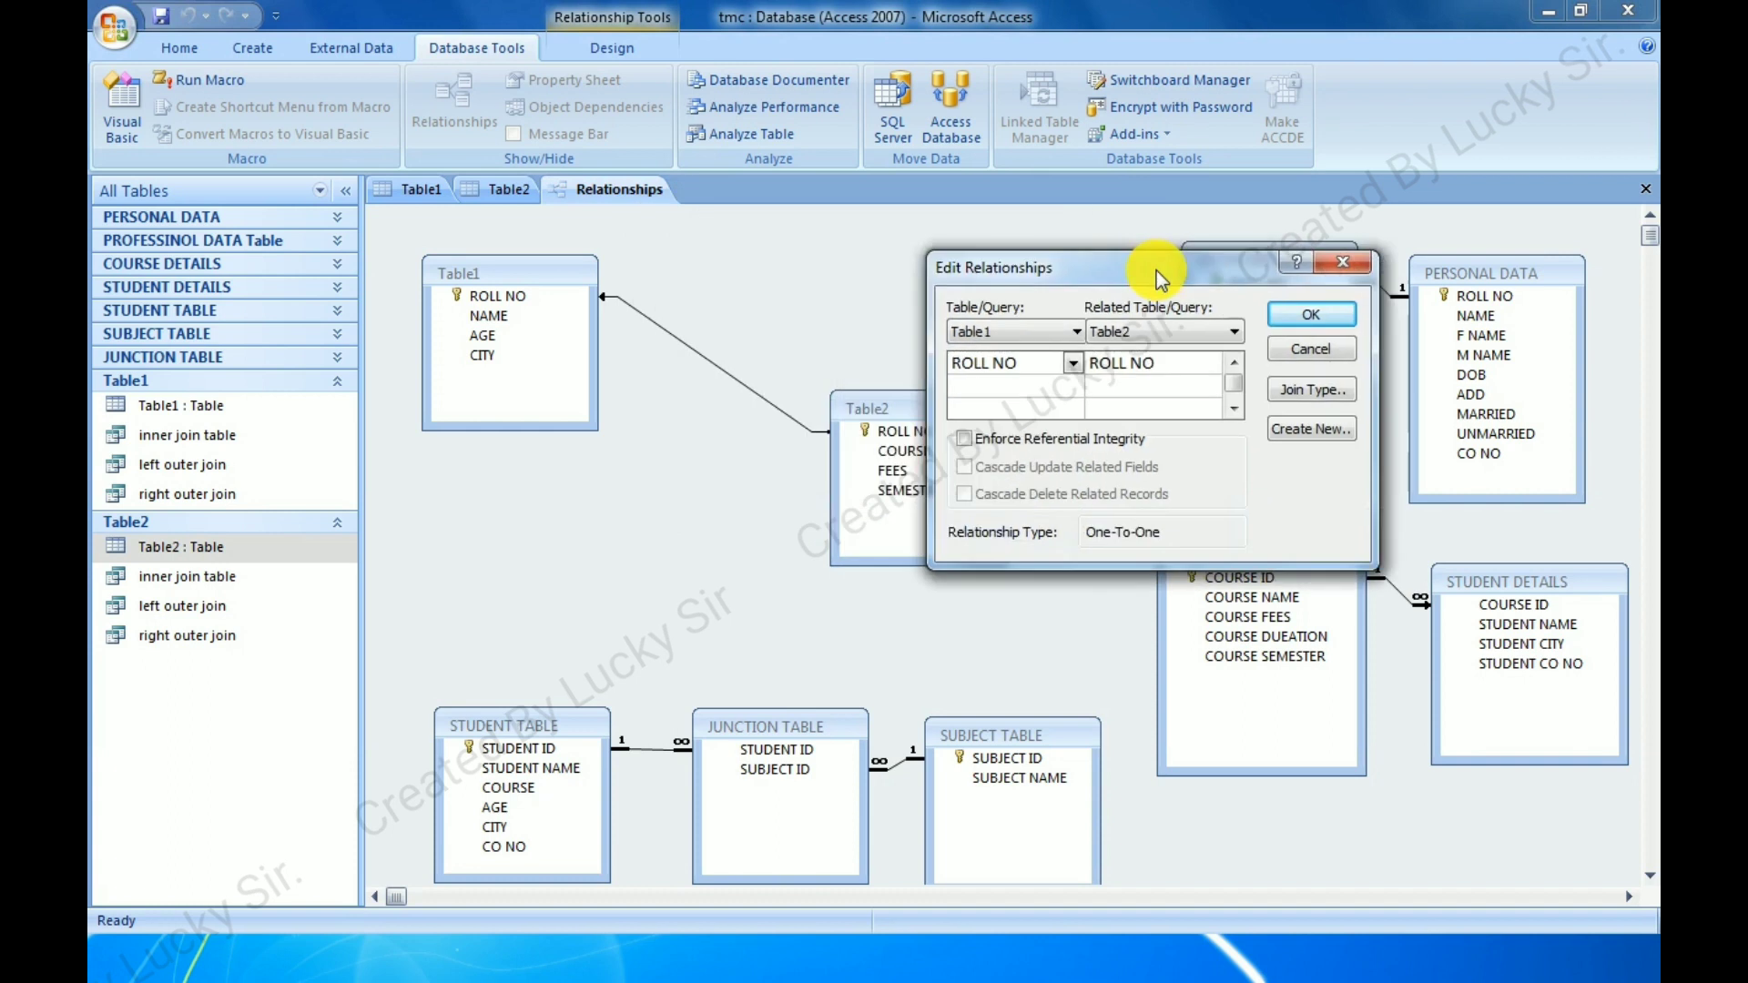